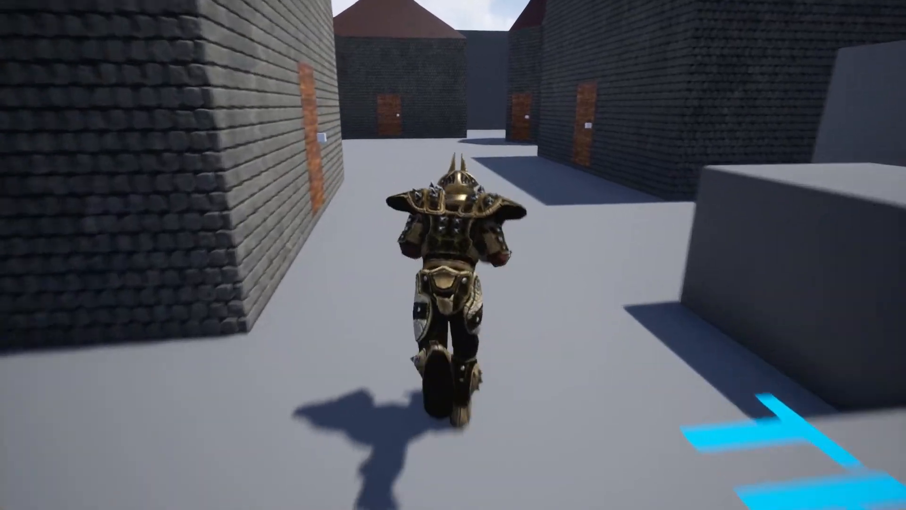
pyautogui.press('e')
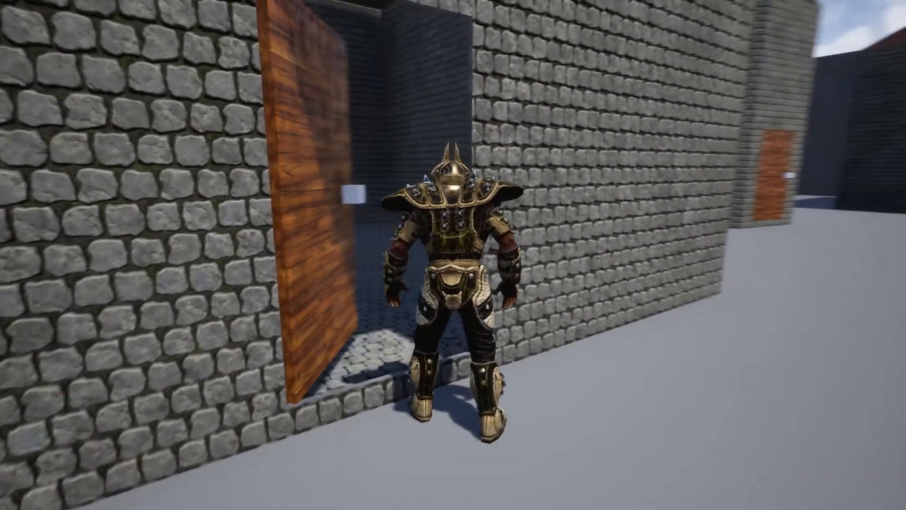
pyautogui.press('w')
pyautogui.press('w')
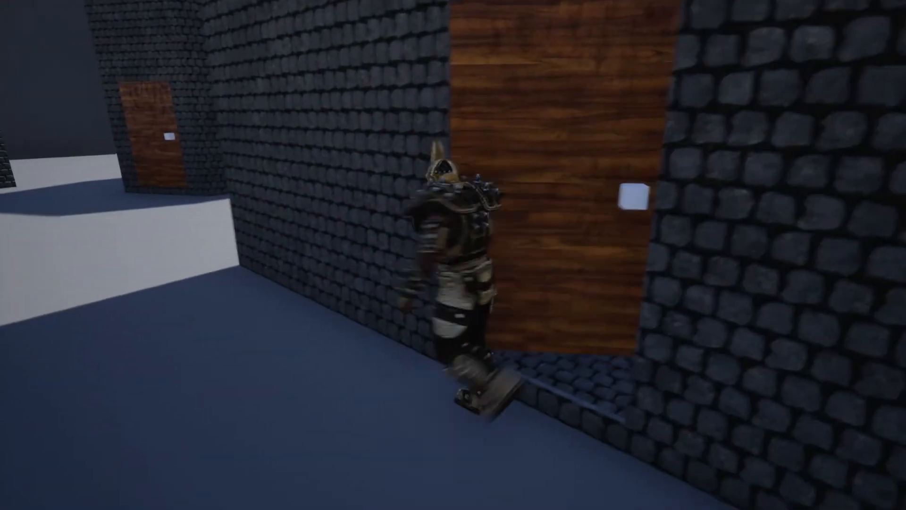
pyautogui.press('w')
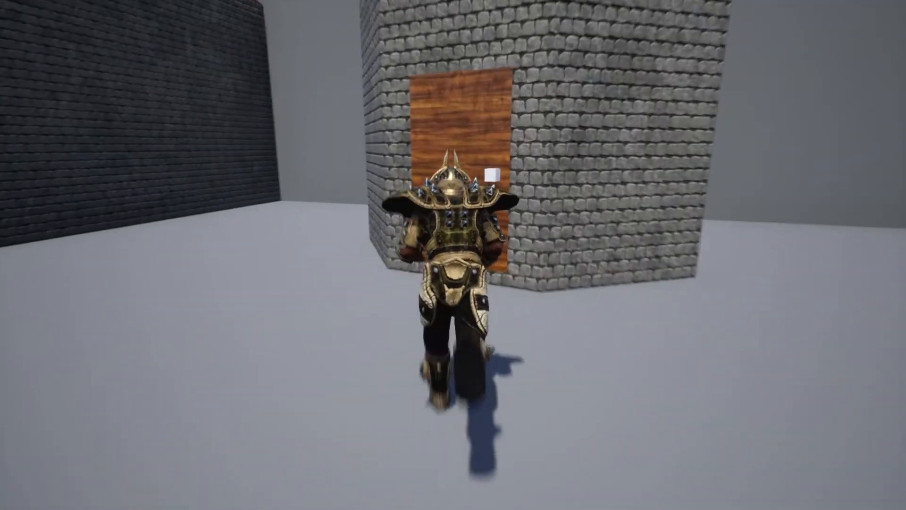
pyautogui.press('w')
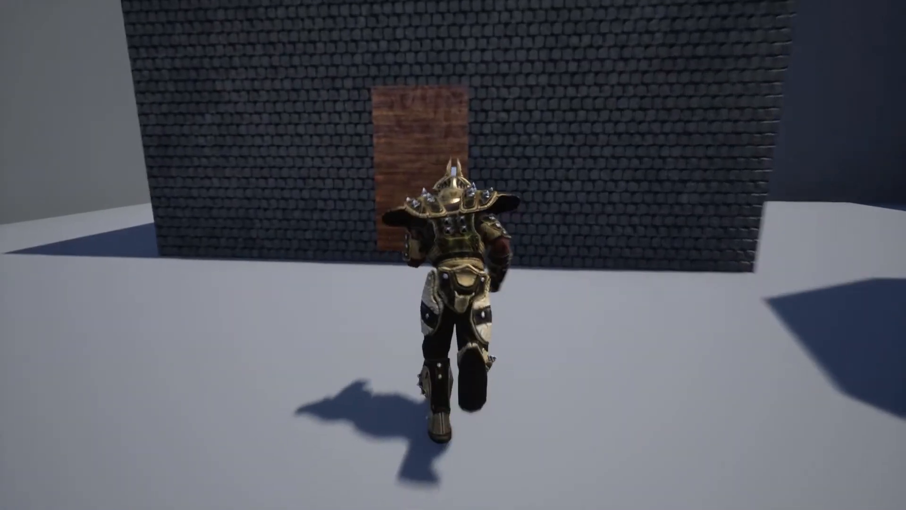
pyautogui.press('w')
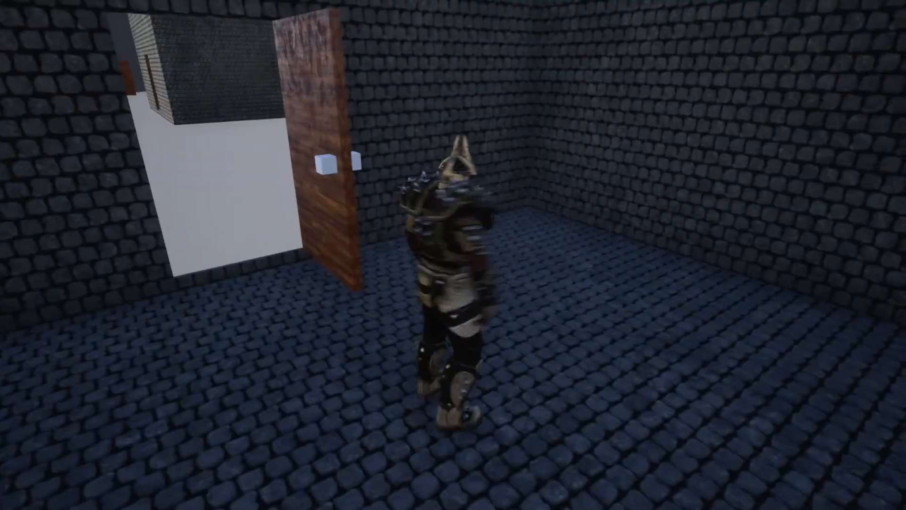
pyautogui.press('w')
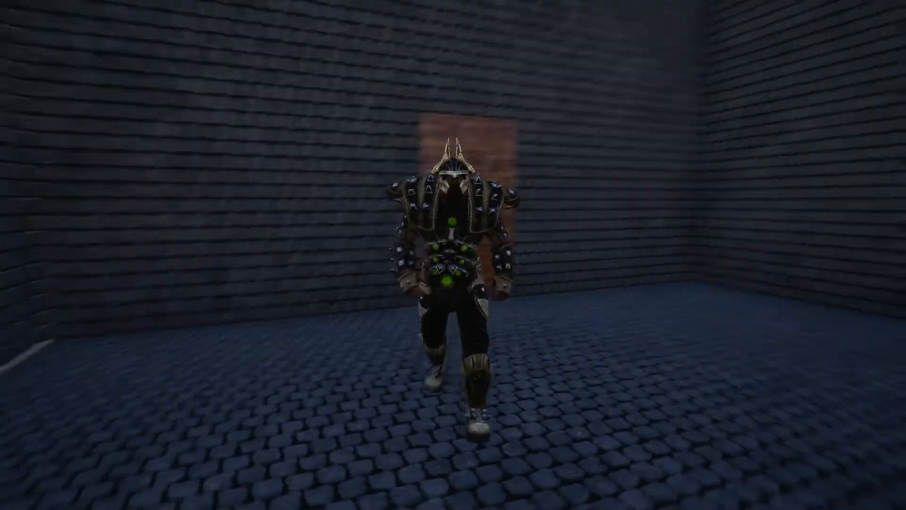
pyautogui.press('e')
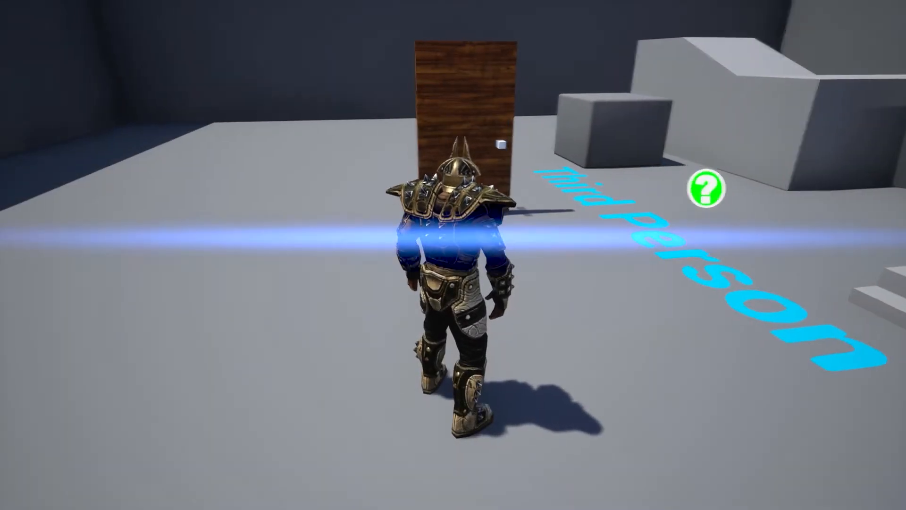
pyautogui.press('a')
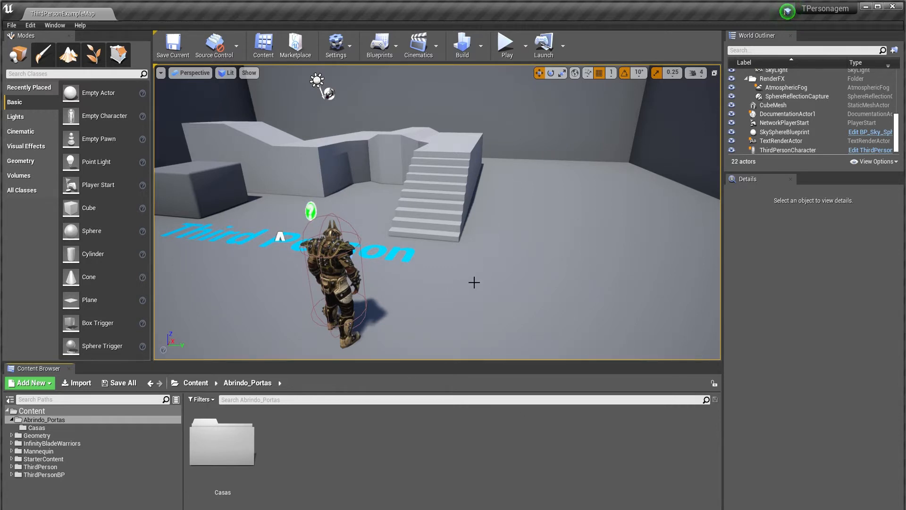
# Create a Blueprint Class with the Actor parent class in the Abrindo_Portas folder and name it BP_Porta
pyautogui.rightClick(353, 445)
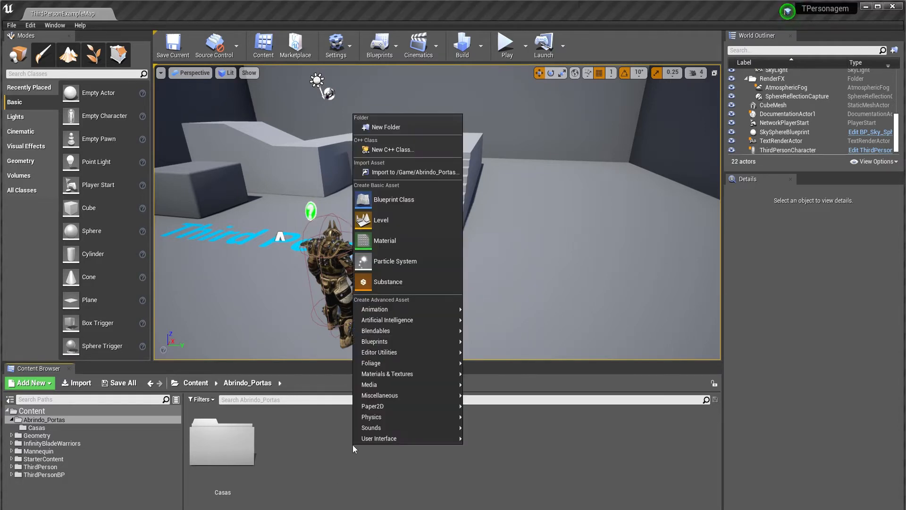
pyautogui.rightClick(334, 454)
pyautogui.moveTo(359, 372)
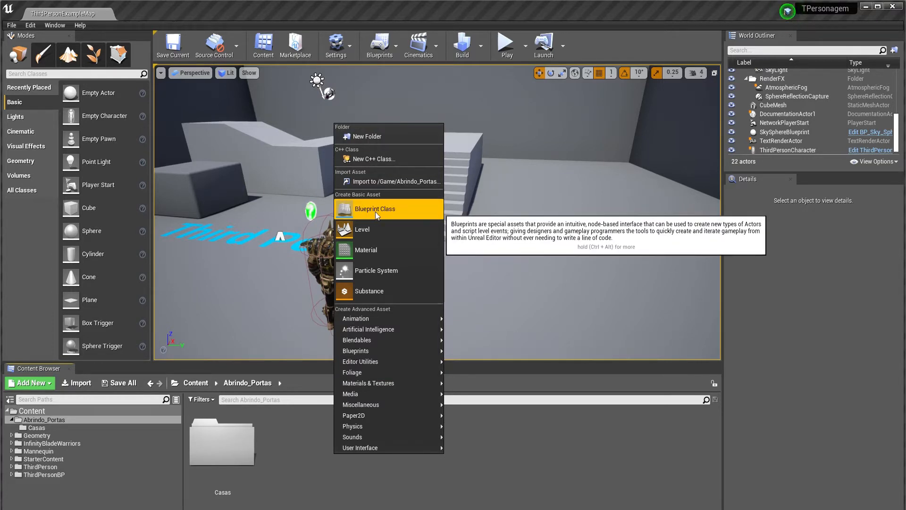
pyautogui.moveTo(359, 353)
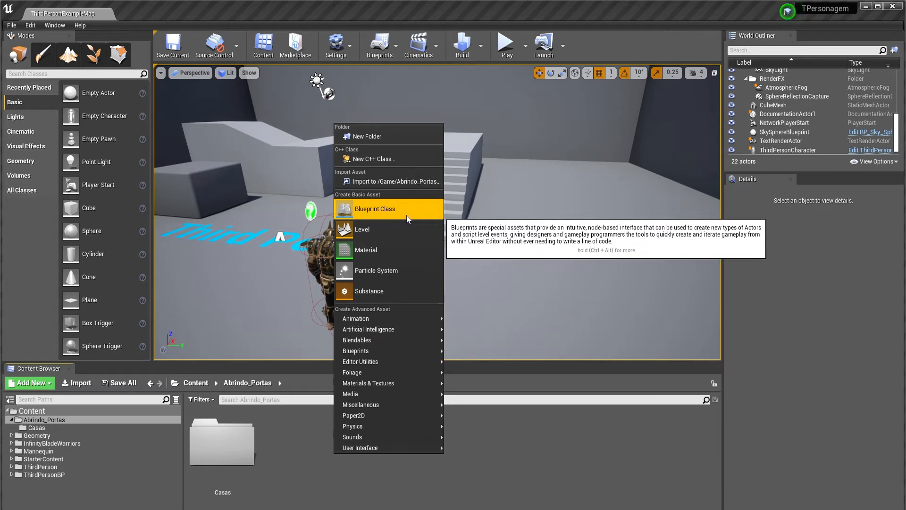
pyautogui.click(394, 209)
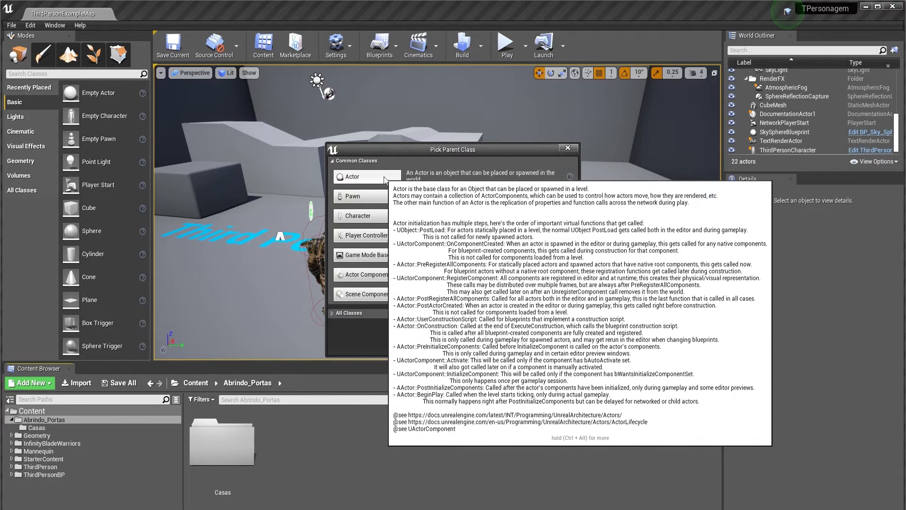
pyautogui.click(373, 178)
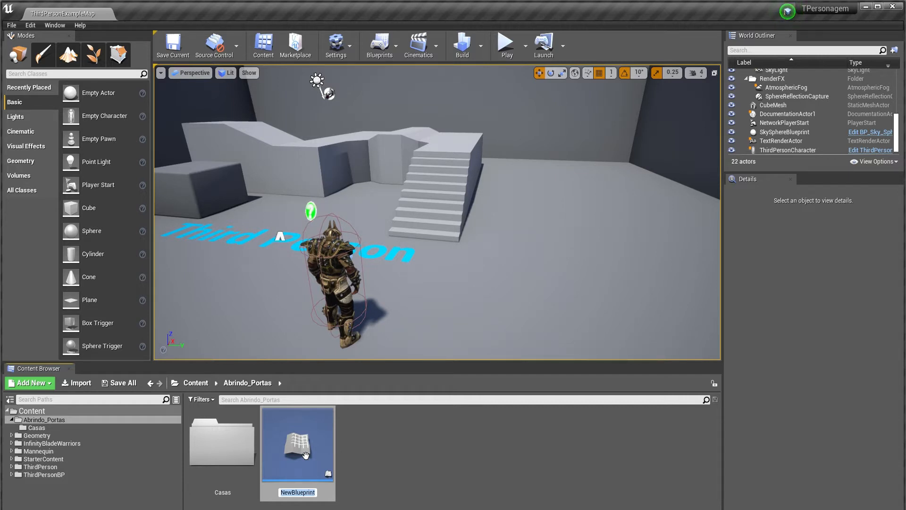
pyautogui.write('BP_')
pyautogui.write('Porta')
pyautogui.press('Return')
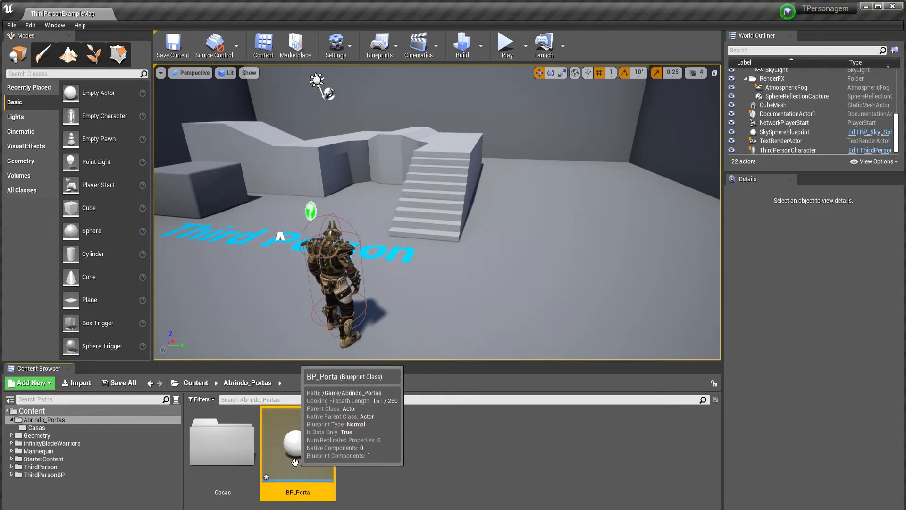
# Open the BP_Porta blueprint for editing and add a Cube component to it
pyautogui.doubleClick(308, 446)
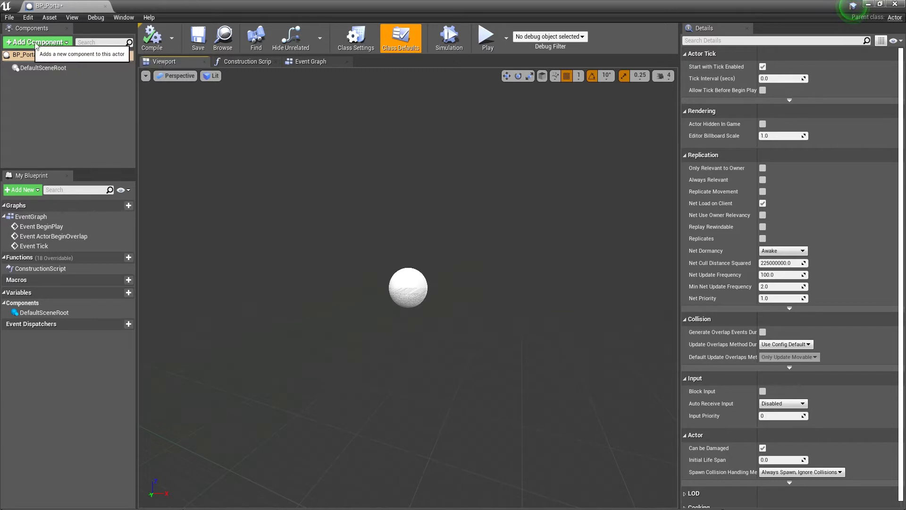
pyautogui.click(53, 44)
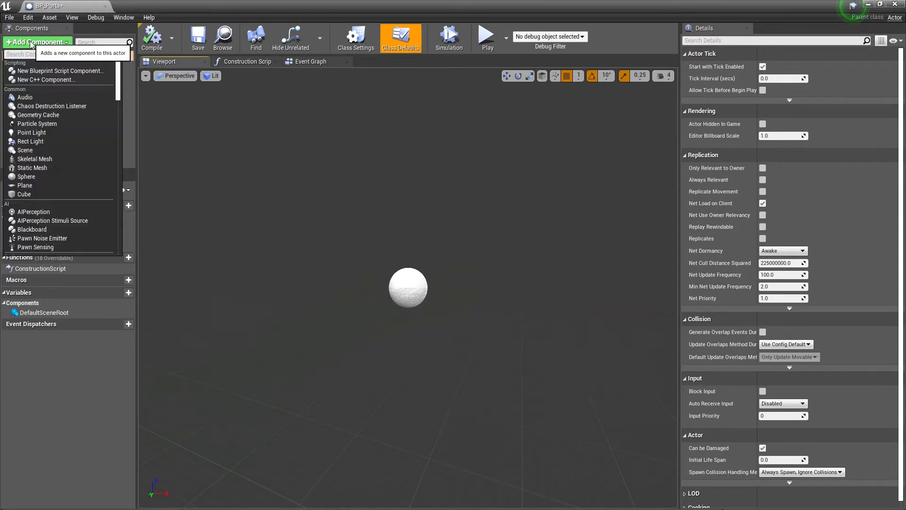
pyautogui.click(24, 195)
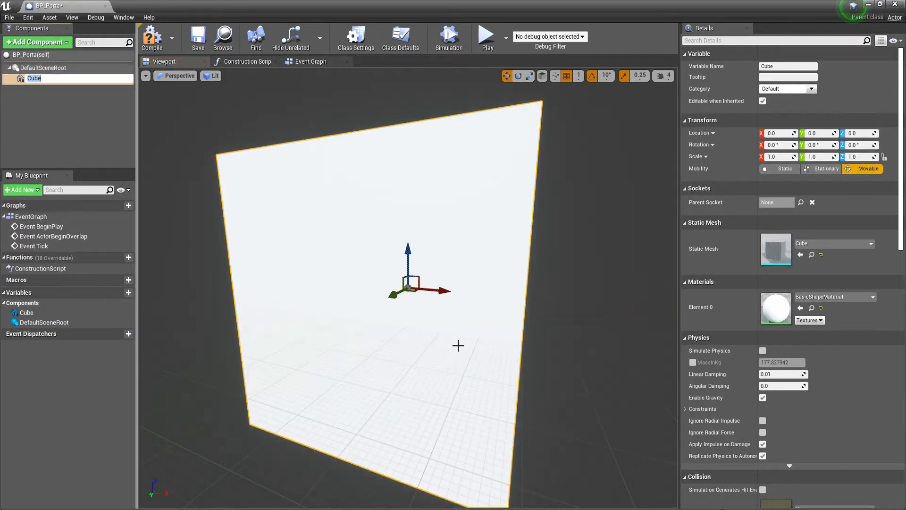
# Scale the cube freehand into a thin door shape of about 1.5 × 0.25 × 3.25 and save the blueprint
pyautogui.press('s')
pyautogui.moveTo(457, 344)
pyautogui.mouseDown(button='right')
pyautogui.moveTo(458, 330)
pyautogui.moveTo(345, 330)
pyautogui.moveTo(460, 356)
pyautogui.mouseUp(button='right')
pyautogui.press('w')
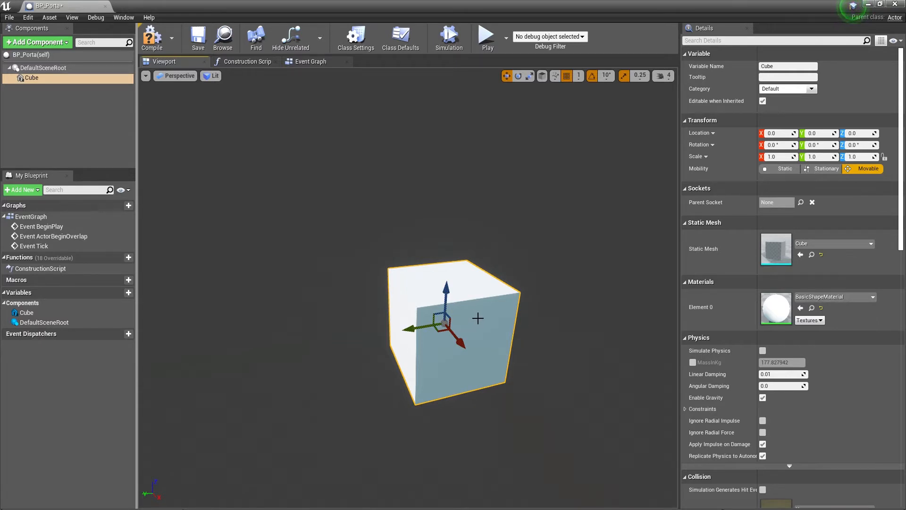
pyautogui.press('r')
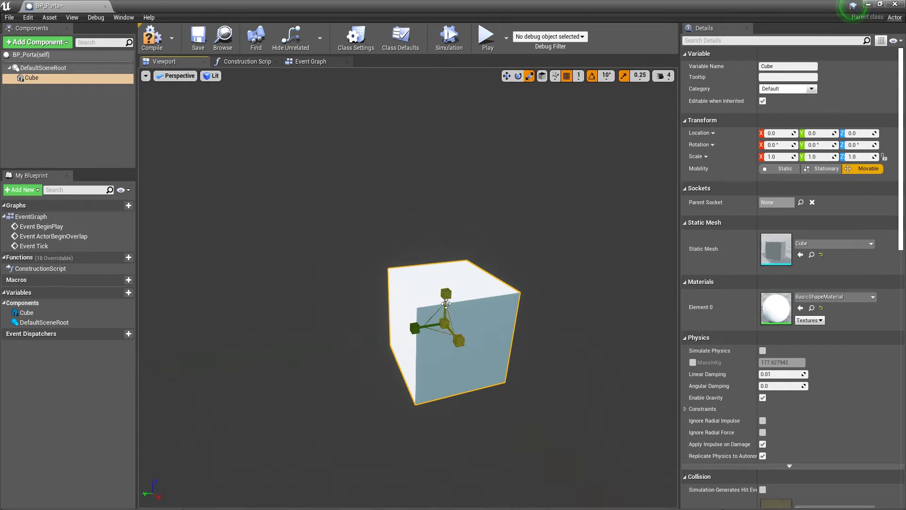
pyautogui.moveTo(445, 293); pyautogui.dragTo(446, 233)
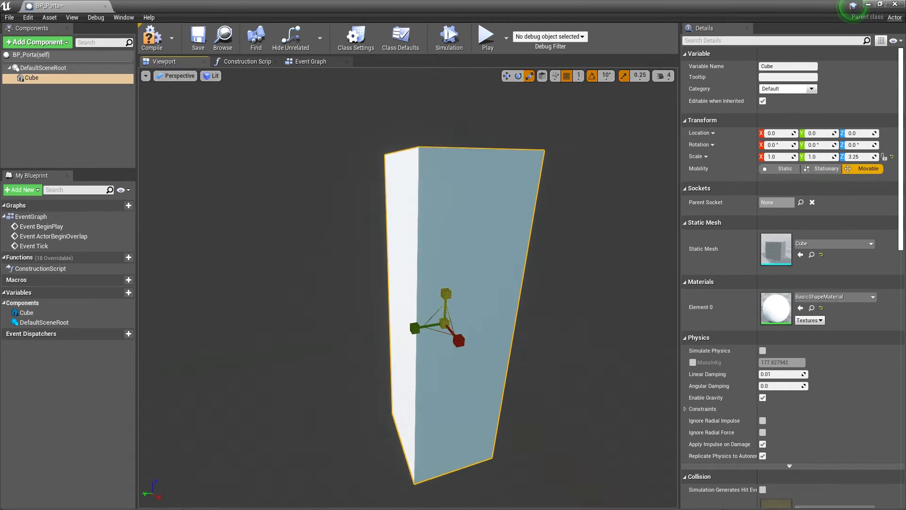
pyautogui.moveTo(416, 329)
pyautogui.mouseDown()
pyautogui.moveTo(449, 325)
pyautogui.moveTo(422, 336)
pyautogui.mouseUp()
pyautogui.moveTo(422, 336); pyautogui.dragTo(400, 356, button='right')
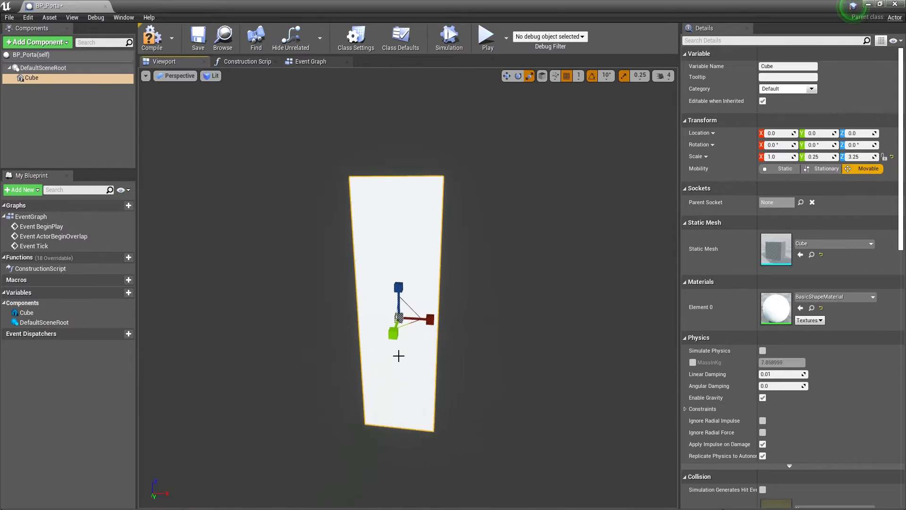
pyautogui.moveTo(425, 317); pyautogui.dragTo(455, 317)
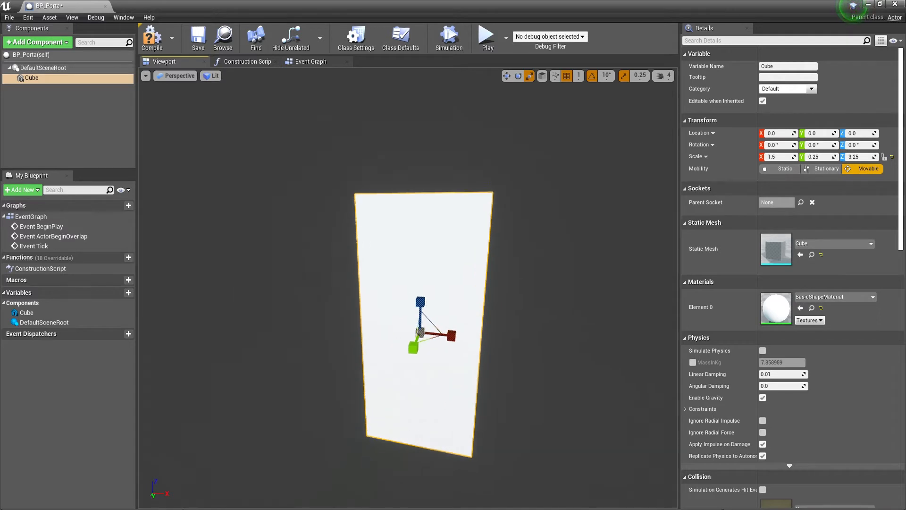
pyautogui.moveTo(400, 356); pyautogui.dragTo(504, 351, button='right')
pyautogui.hotkey('ctrl', 's')
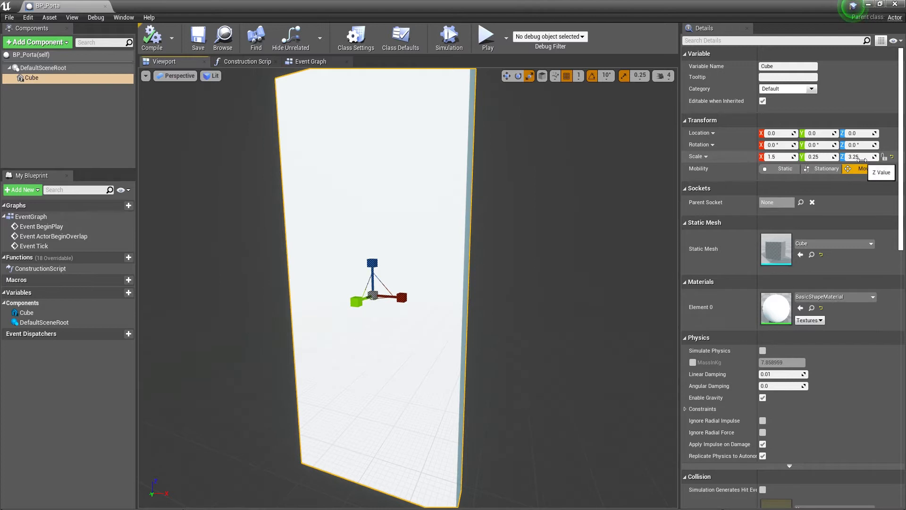
# Set the cube's scale to 1.0 on the X, Y and Z axes
pyautogui.click(779, 157)
pyautogui.write('1')
pyautogui.press('Tab')
pyautogui.write('1')
pyautogui.press('Tab')
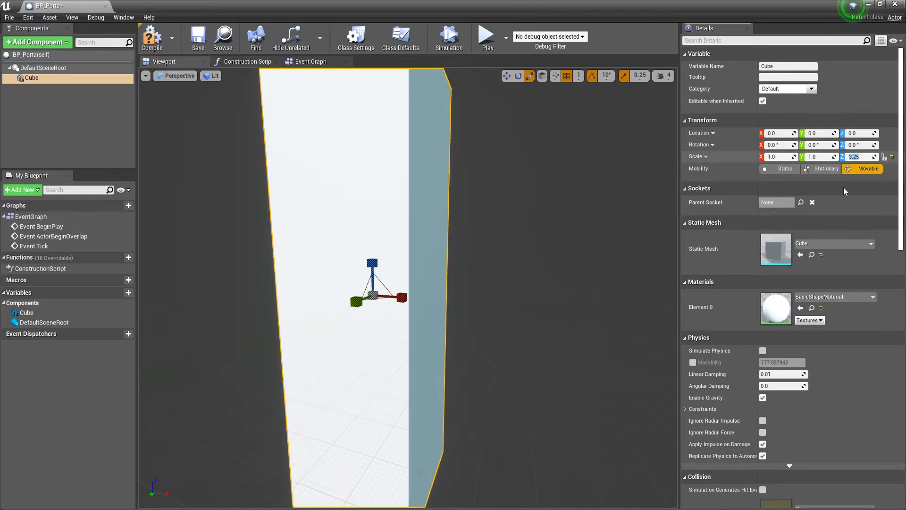
pyautogui.write('1')
pyautogui.press('Return')
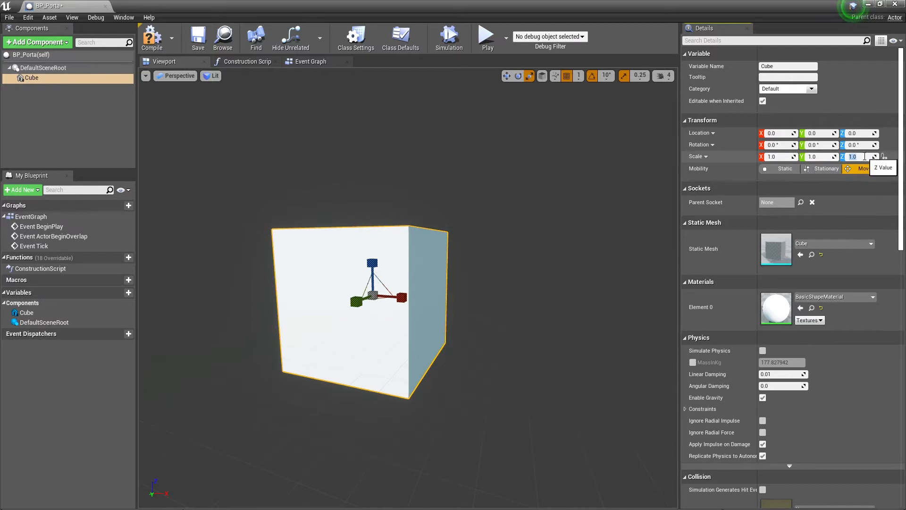
# Set the cube's Z scale to 3.0
pyautogui.write('3')
pyautogui.press('Return')
pyautogui.click(384, 334)
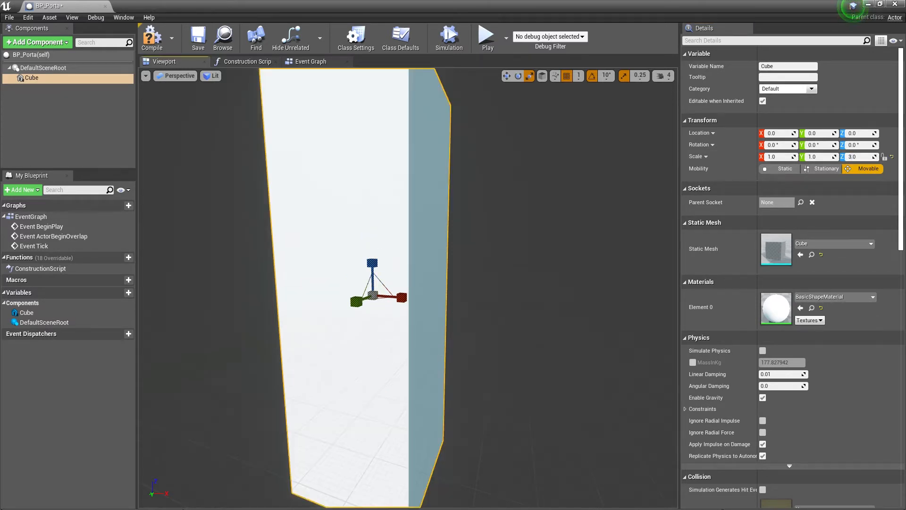
pyautogui.press('f')
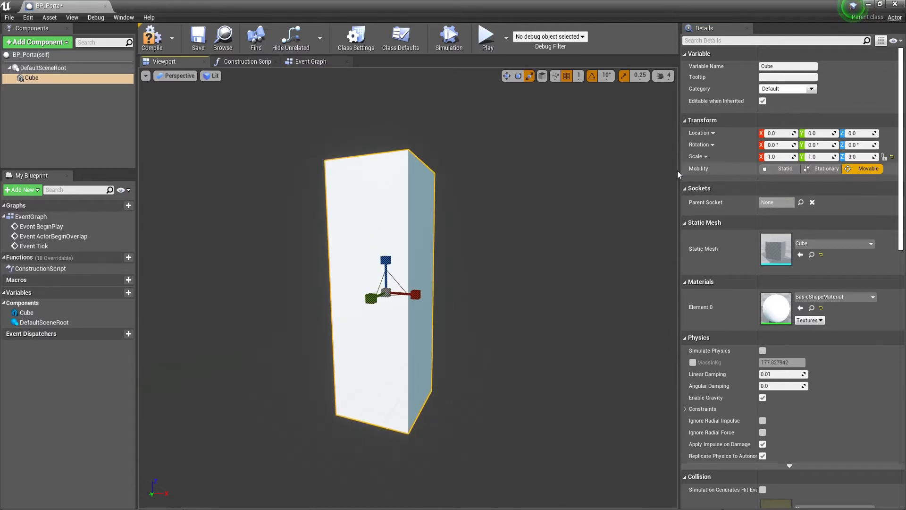
# Set the cube's X scale to 0.7 and inspect its width from several angles
pyautogui.click(784, 158)
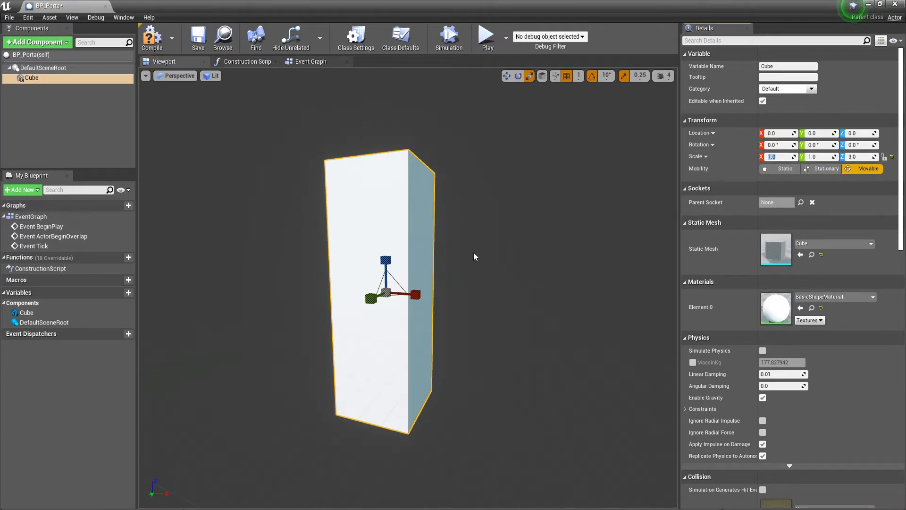
pyautogui.write('0.7')
pyautogui.press('Return')
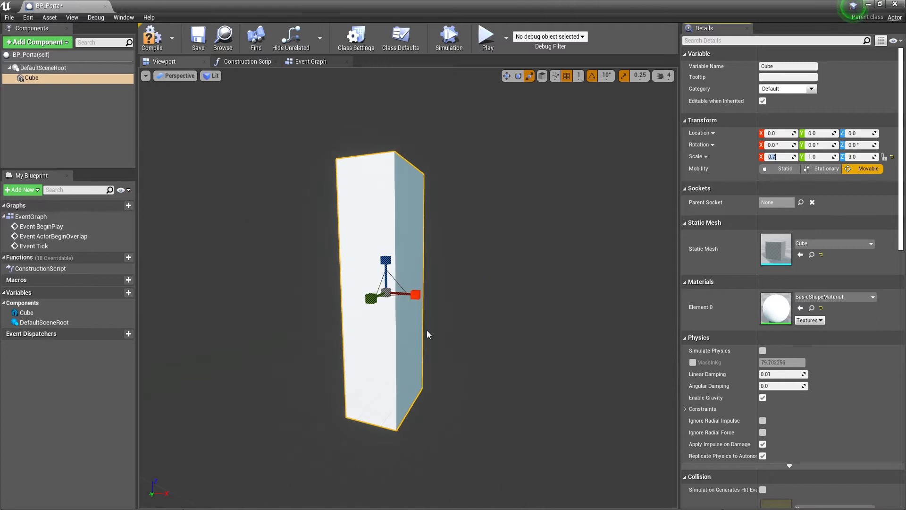
pyautogui.moveTo(474, 252); pyautogui.dragTo(453, 253, button='right')
pyautogui.scroll(3, 440, 305)
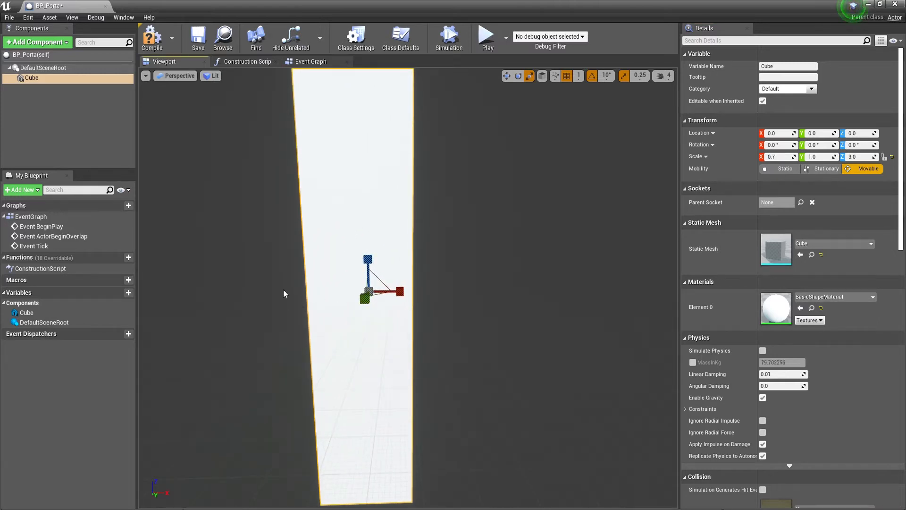
pyautogui.moveTo(440, 322); pyautogui.dragTo(404, 320, button='right')
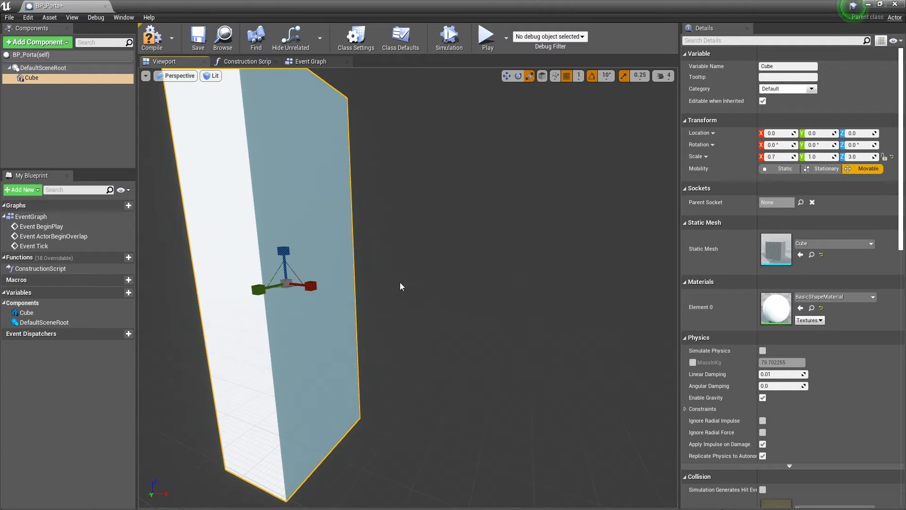
# Set the cube's X scale to 1.5
pyautogui.click(775, 156)
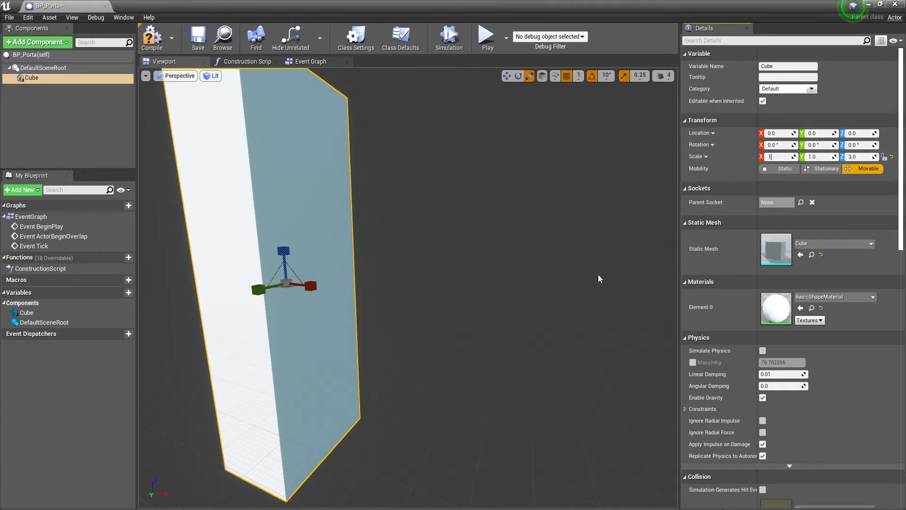
pyautogui.press('Return')
pyautogui.moveTo(338, 322)
pyautogui.mouseDown(button='right')
pyautogui.moveTo(347, 319)
pyautogui.moveTo(330, 323)
pyautogui.mouseUp(button='right')
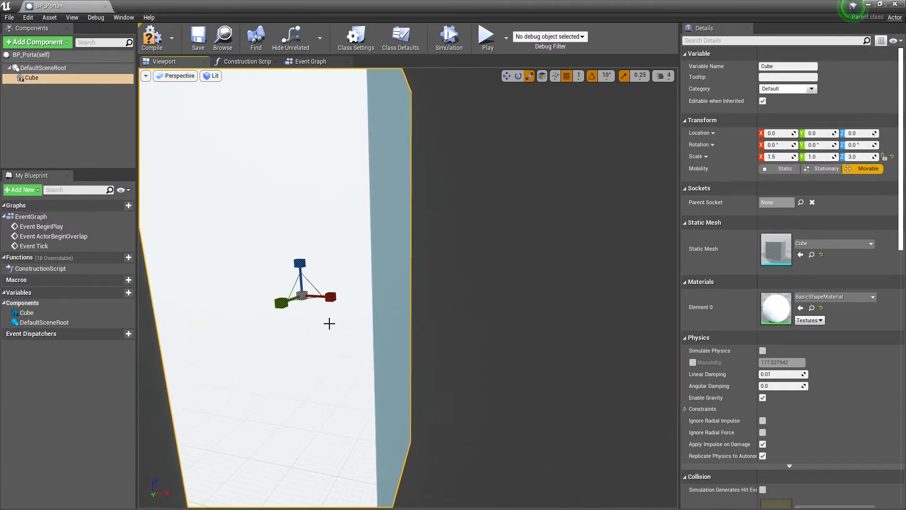
pyautogui.scroll(-5, 306, 330)
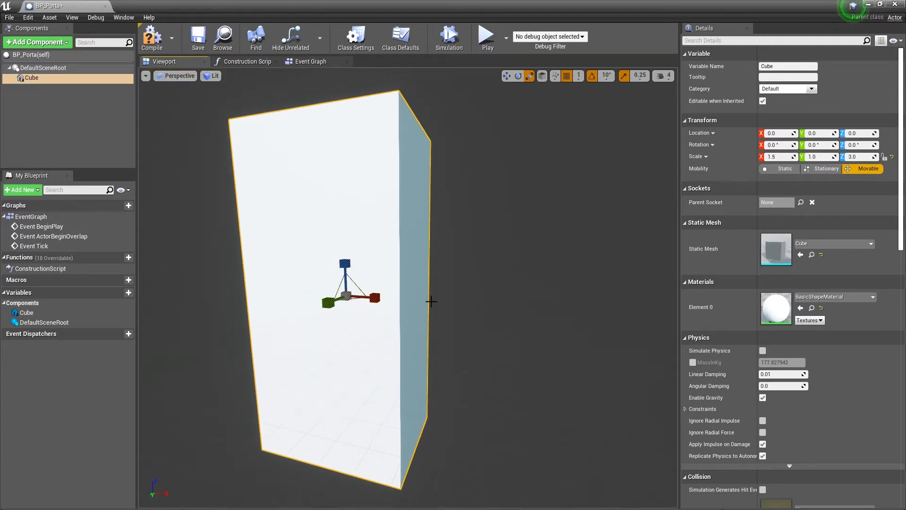
# Set the cube's Z scale to 2.5
pyautogui.click(862, 156)
pyautogui.write('2.5')
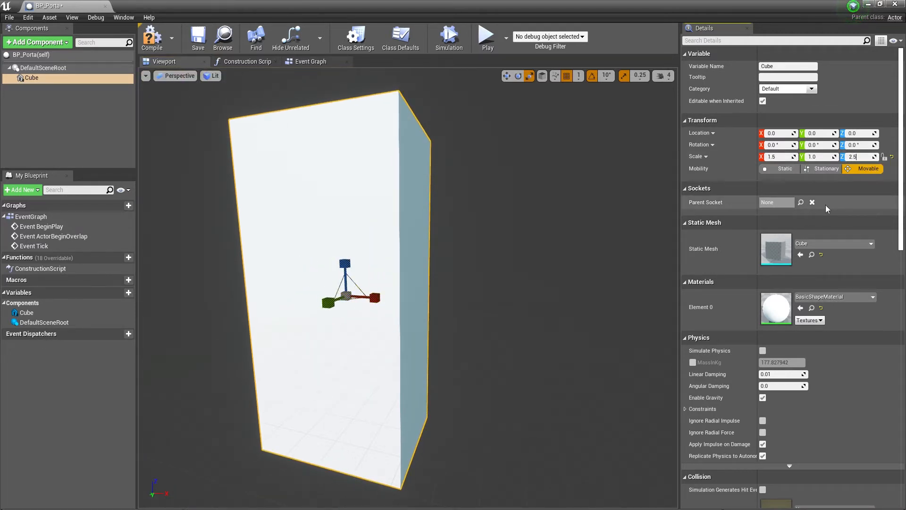
pyautogui.press('Return')
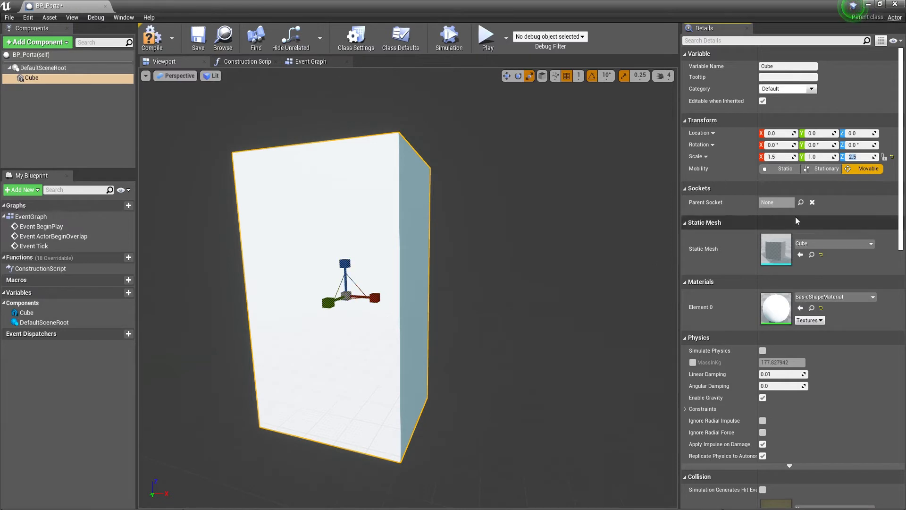
# Set the cube's Y scale to 0.1 to give it a door's thickness
pyautogui.press('d')
pyautogui.moveTo(524, 276); pyautogui.dragTo(387, 277, button='right')
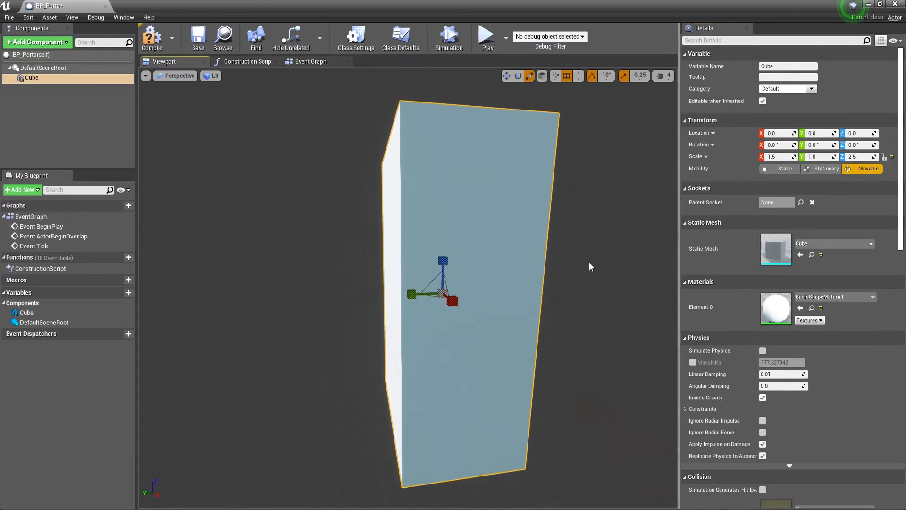
pyautogui.click(822, 158)
pyautogui.write('0.1')
pyautogui.press('Return')
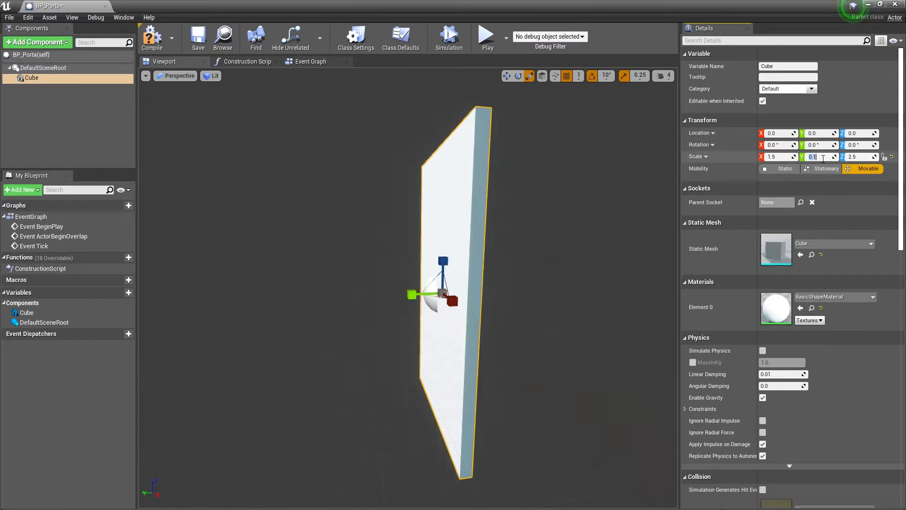
# Inspect the resized door's width, height and thickness from the front and the sides
pyautogui.moveTo(505, 305); pyautogui.dragTo(547, 305, button='right')
pyautogui.moveTo(473, 368); pyautogui.dragTo(306, 373, button='right')
pyautogui.press('w')
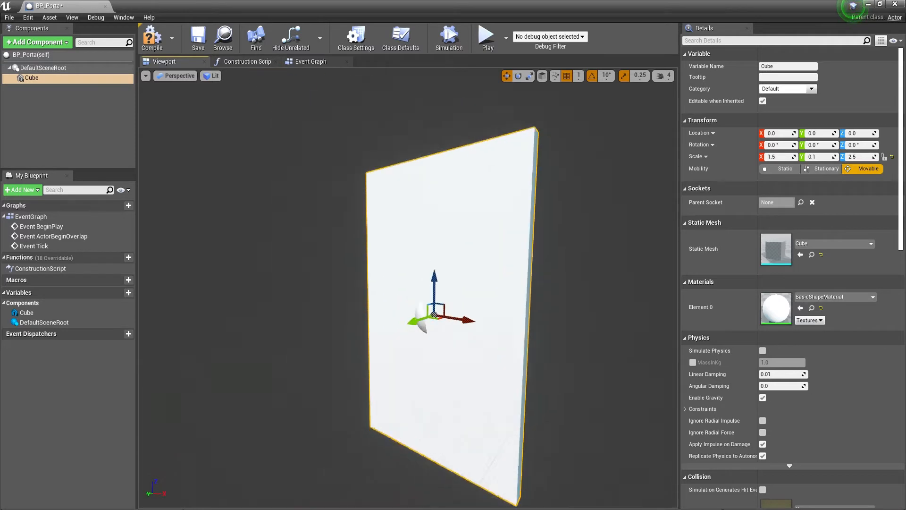
pyautogui.moveTo(434, 311); pyautogui.dragTo(505, 302, button='right')
pyautogui.press('w')
pyautogui.press('s')
pyautogui.press('d')
pyautogui.press('a')
pyautogui.moveTo(466, 381)
pyautogui.mouseDown(button='right')
pyautogui.moveTo(515, 381)
pyautogui.moveTo(466, 382)
pyautogui.mouseUp(button='right')
pyautogui.press('d')
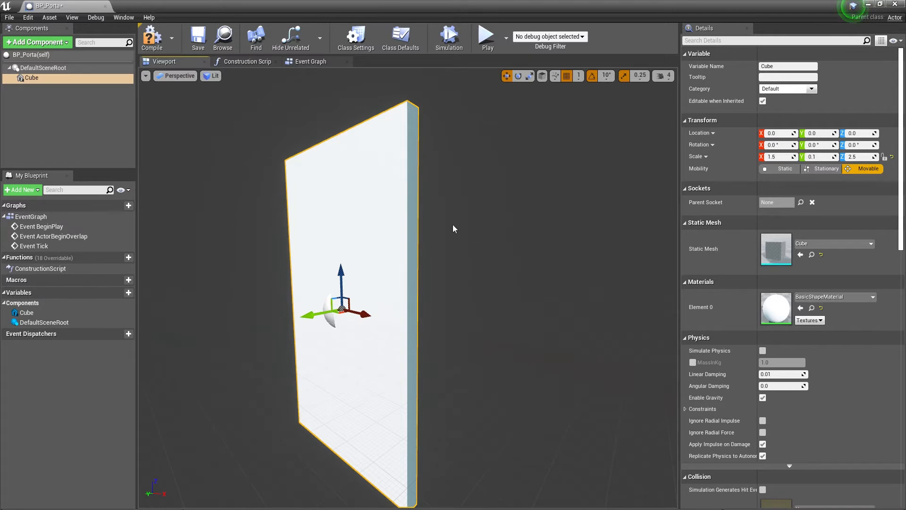
pyautogui.moveTo(456, 387)
pyautogui.mouseDown(button='right')
pyautogui.moveTo(500, 387)
pyautogui.moveTo(456, 387)
pyautogui.mouseUp(button='right')
pyautogui.press('a')
pyautogui.press('s')
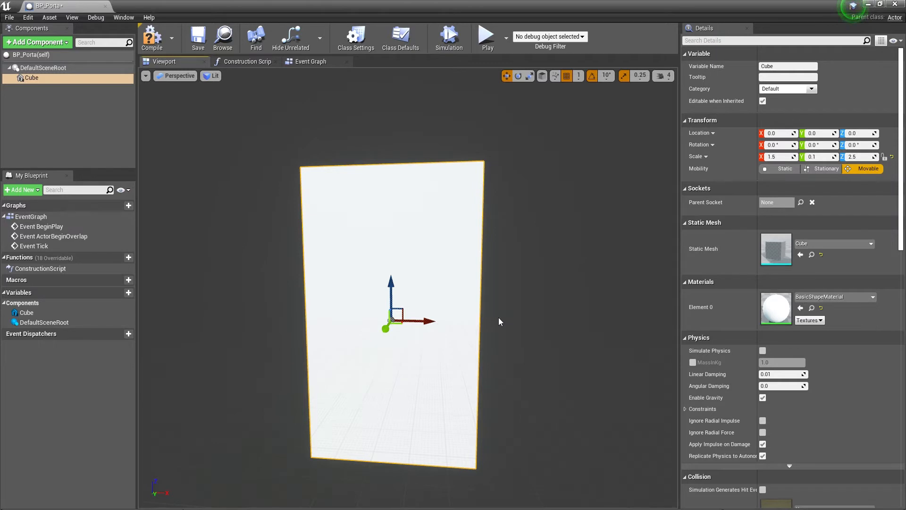
pyautogui.moveTo(492, 303); pyautogui.dragTo(385, 303, button='right')
pyautogui.press('d')
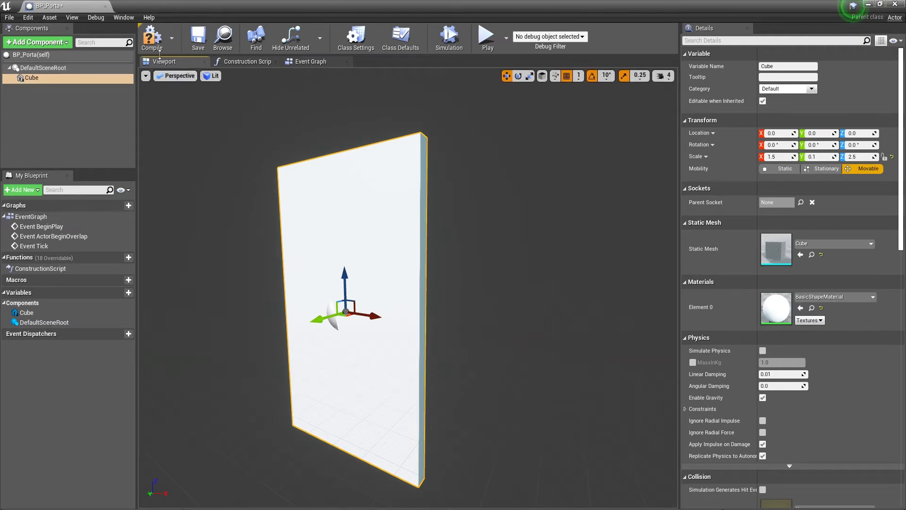
# Save the BP_Porta blueprint and dock its editor window beside the ThirdPersonExampleMap tab
pyautogui.click(198, 47)
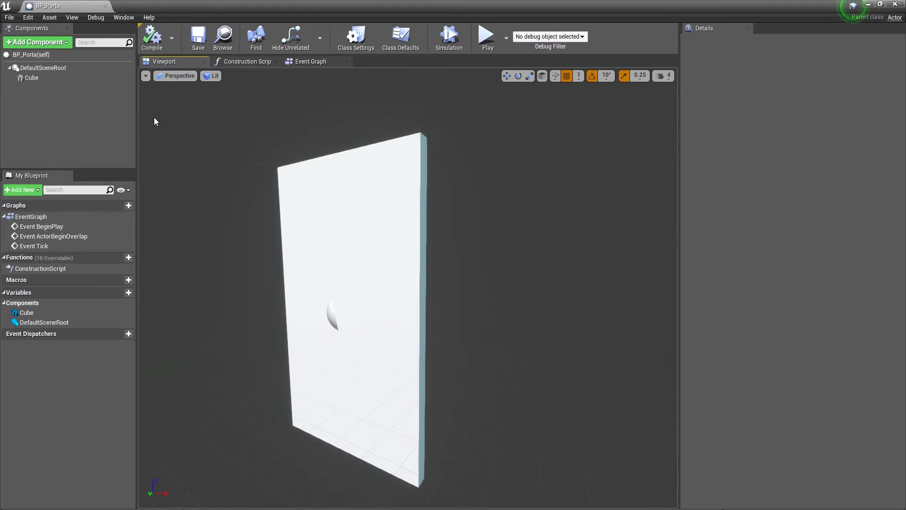
pyautogui.moveTo(57, 8); pyautogui.dragTo(202, 15)
# Place a BP_Porta door in the level on the open floor beyond the character
pyautogui.click(69, 13)
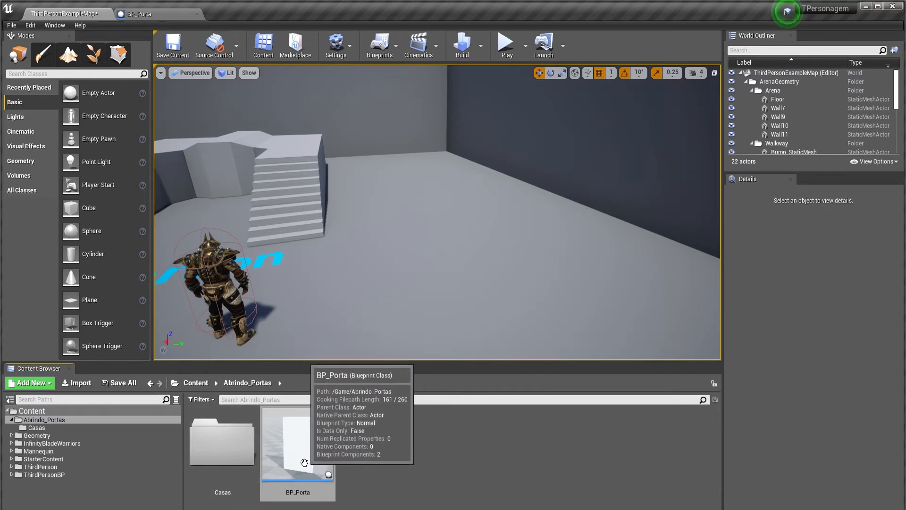
pyautogui.moveTo(305, 462); pyautogui.dragTo(447, 259)
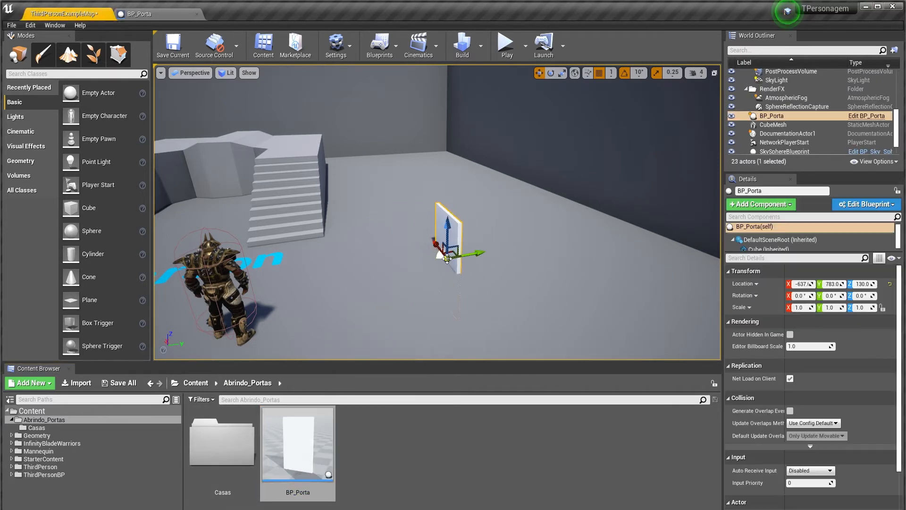
pyautogui.moveTo(413, 314); pyautogui.dragTo(437, 328, button='middle')
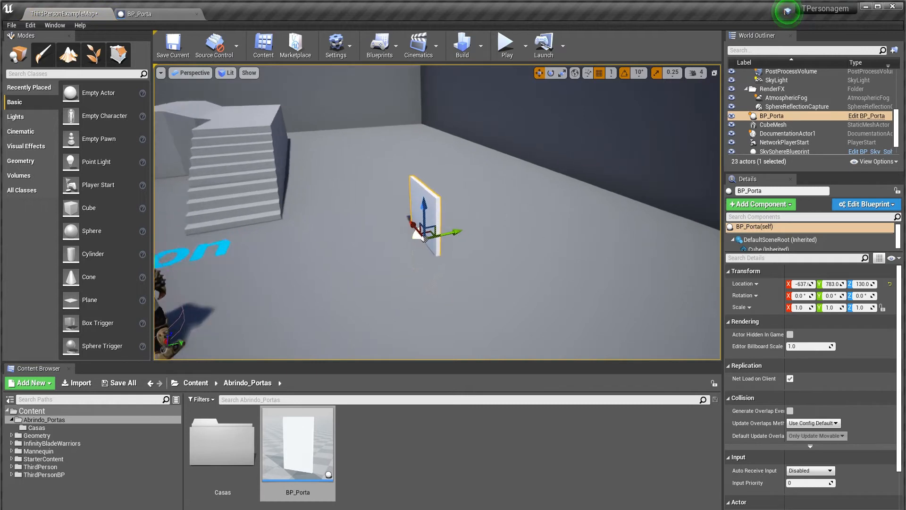
pyautogui.press('f')
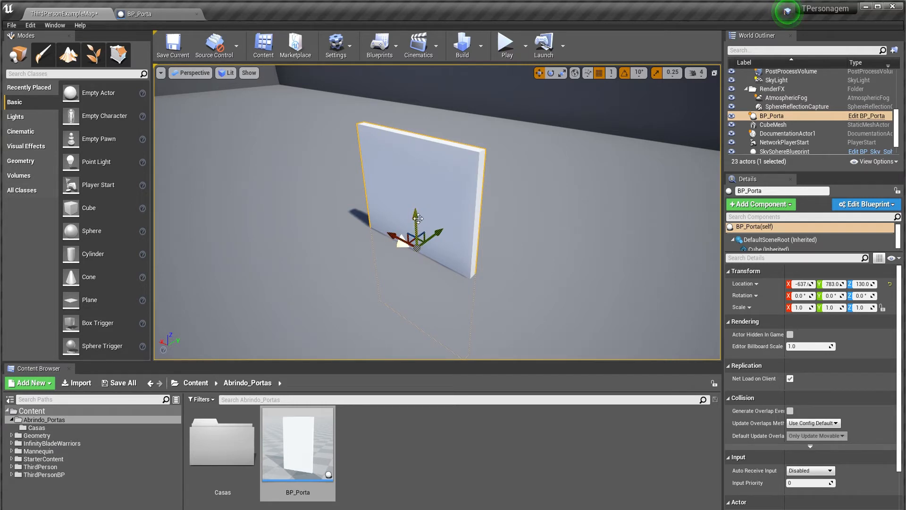
# Raise the placed door above the floor to a Z location of about 282
pyautogui.moveTo(417, 218); pyautogui.dragTo(421, 258)
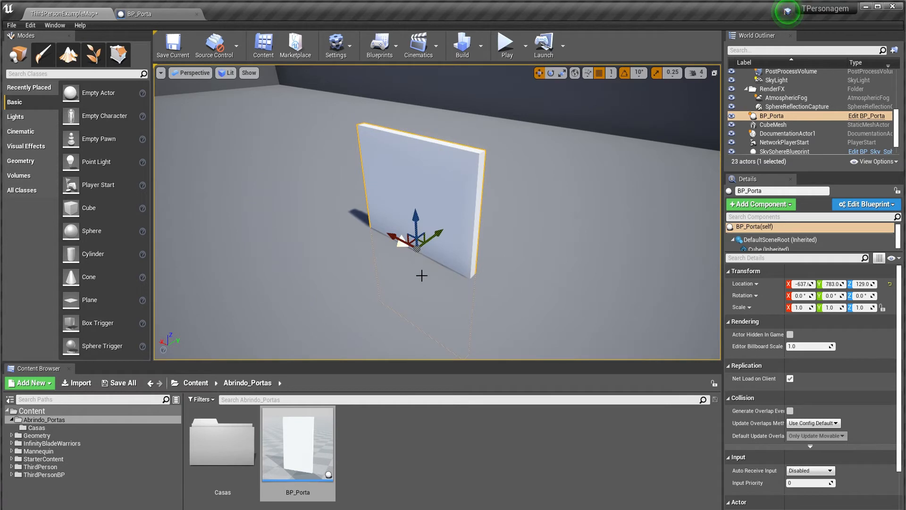
pyautogui.scroll(-3, 421, 275)
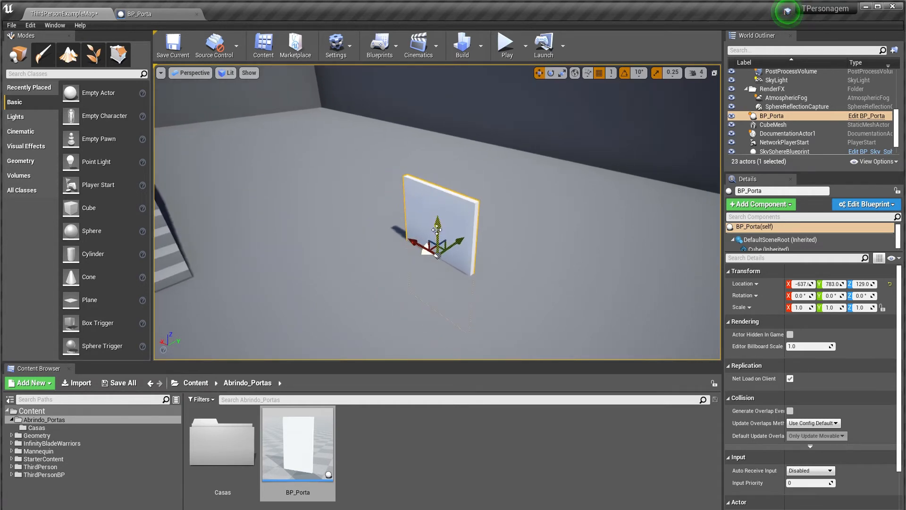
pyautogui.moveTo(436, 229); pyautogui.dragTo(437, 150)
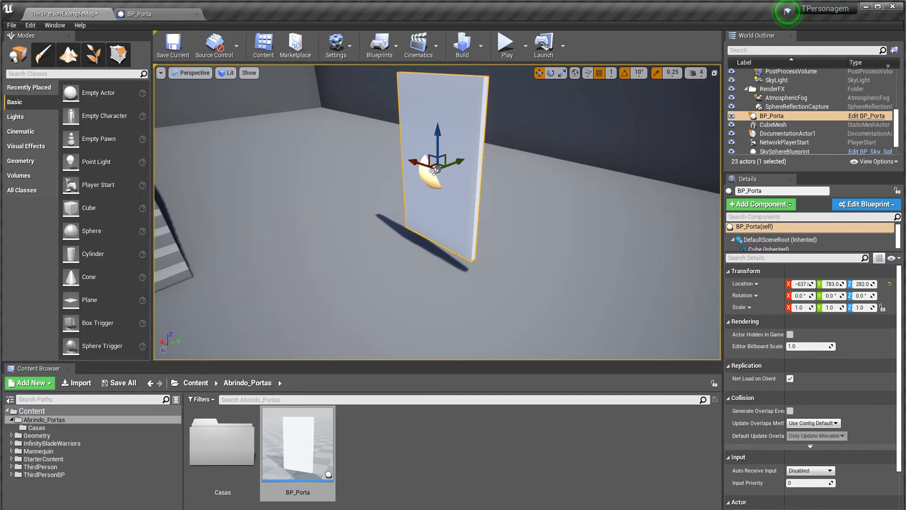
# Set the cube's Z location to 125 in the BP_Porta blueprint and compile it
pyautogui.hotkey('ctrl', 'e')
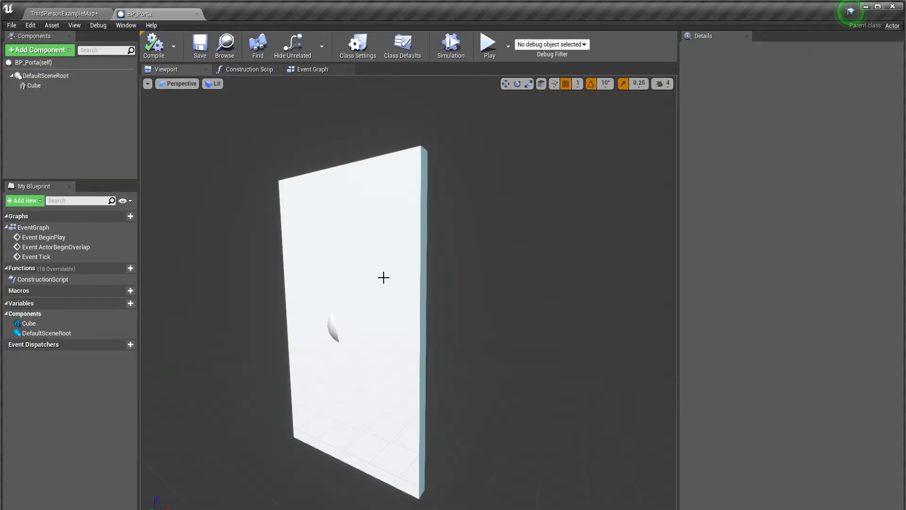
pyautogui.click(380, 274)
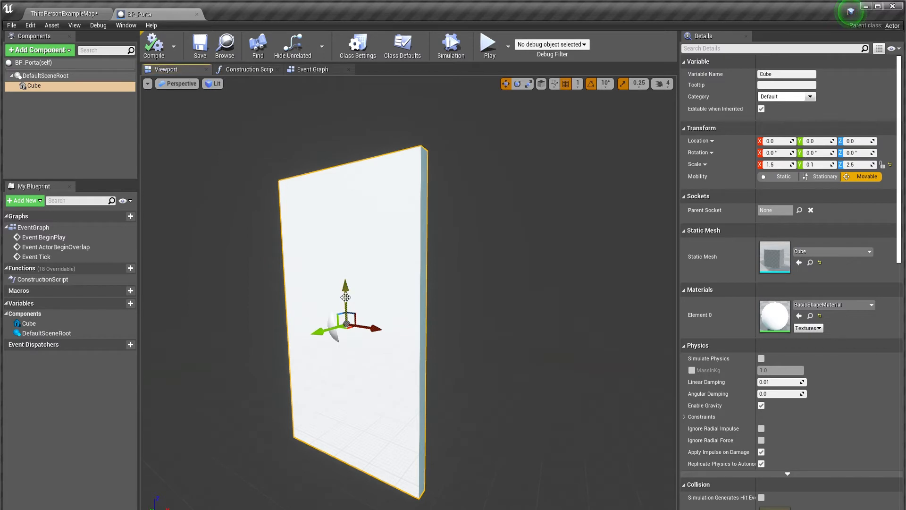
pyautogui.moveTo(346, 300); pyautogui.dragTo(346, 137)
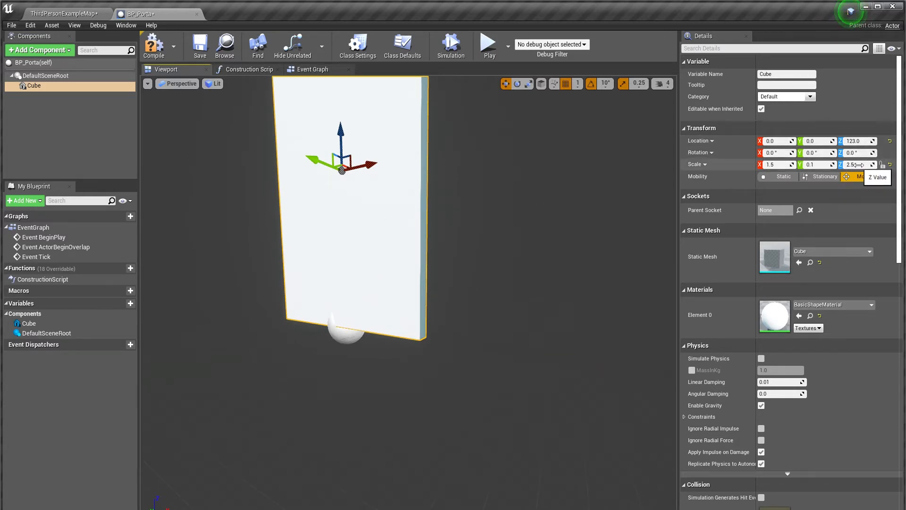
pyautogui.click(852, 141)
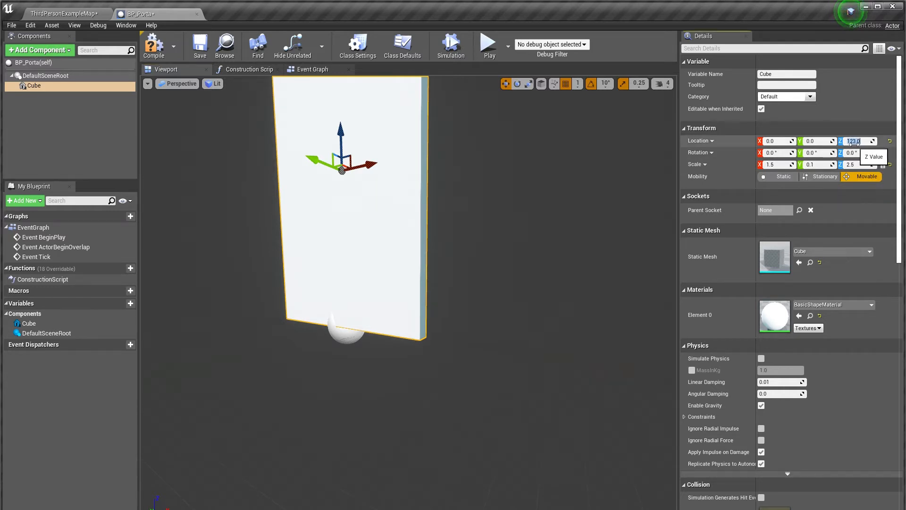
pyautogui.write('12')
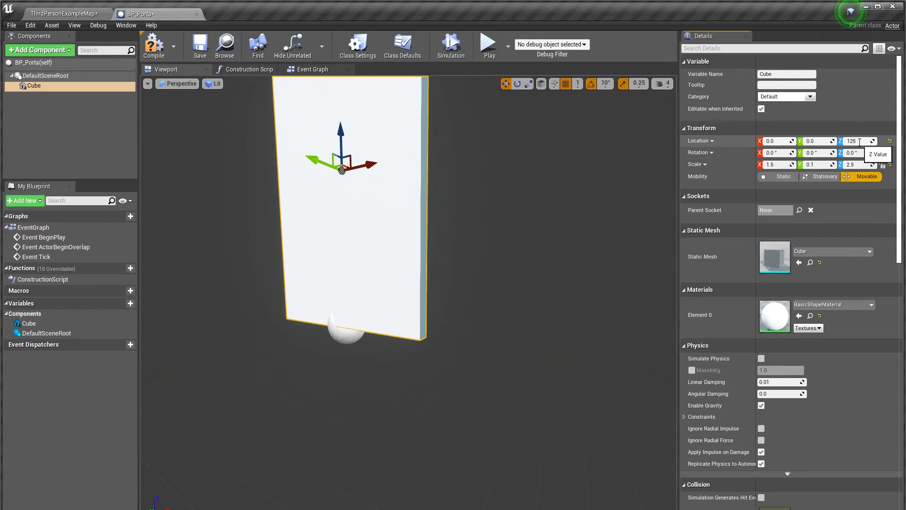
pyautogui.write('5')
pyautogui.press('Return')
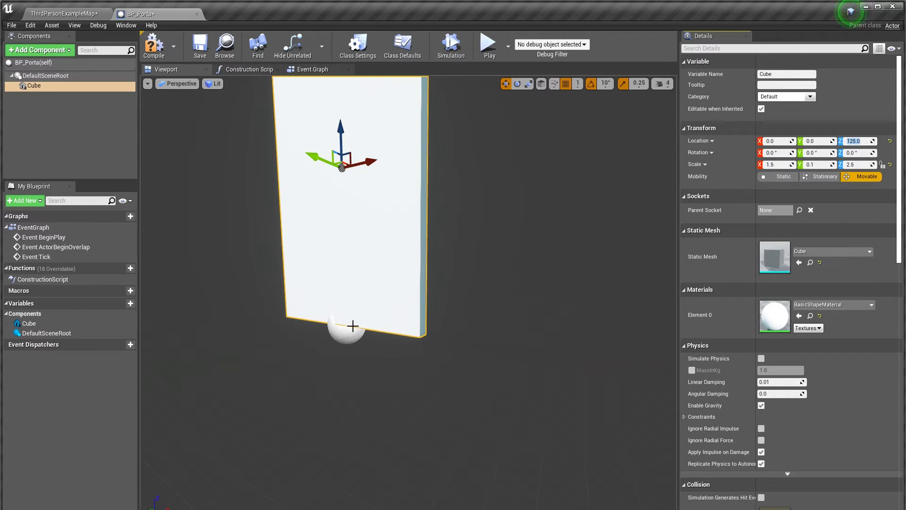
pyautogui.click(154, 46)
# Place three more BP_Porta doors on the level floor around the first one
pyautogui.click(63, 13)
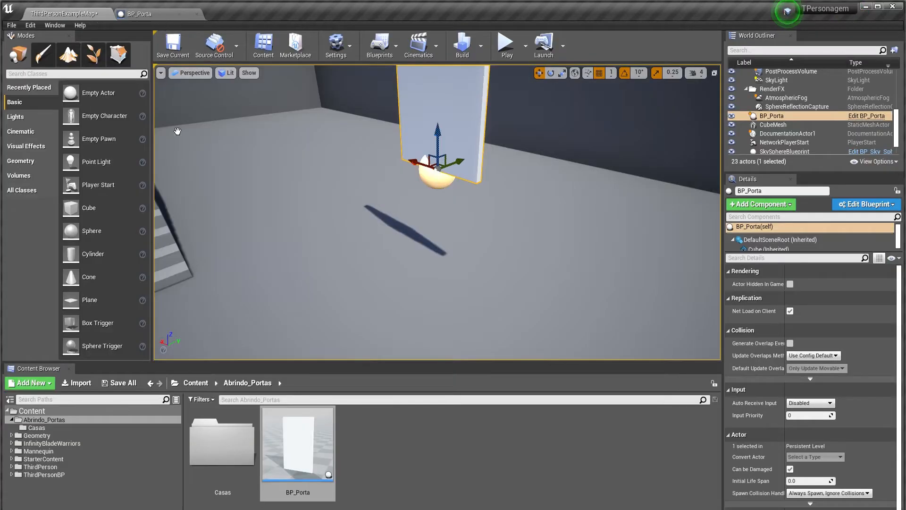
pyautogui.moveTo(309, 476); pyautogui.dragTo(561, 207)
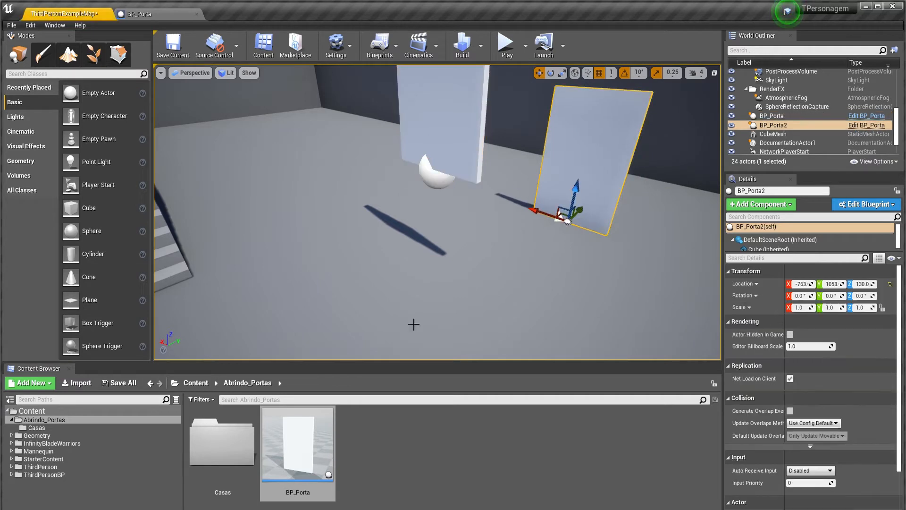
pyautogui.moveTo(302, 439); pyautogui.dragTo(557, 300)
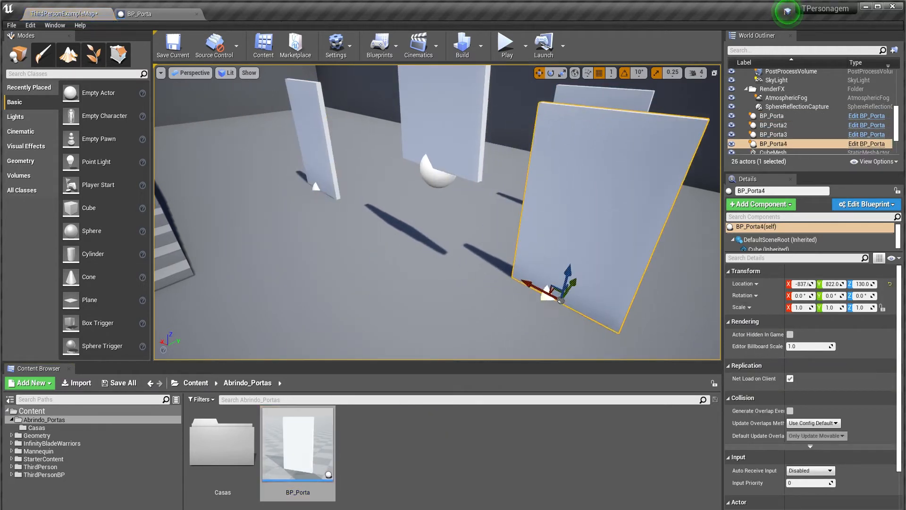
pyautogui.moveTo(557, 300); pyautogui.dragTo(586, 299, button='right')
pyautogui.moveTo(439, 241); pyautogui.dragTo(448, 241, button='right')
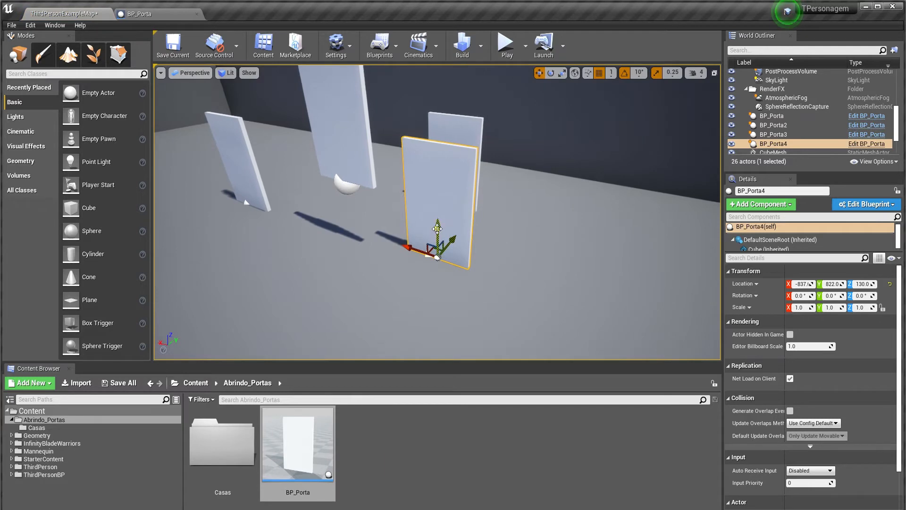
# Delete the raised first door and two of the new doors, keeping only the one nearest the stairs
pyautogui.press('Delete')
pyautogui.click(459, 144)
pyautogui.press('Delete')
pyautogui.click(236, 175)
pyautogui.click(334, 165)
pyautogui.press('Delete')
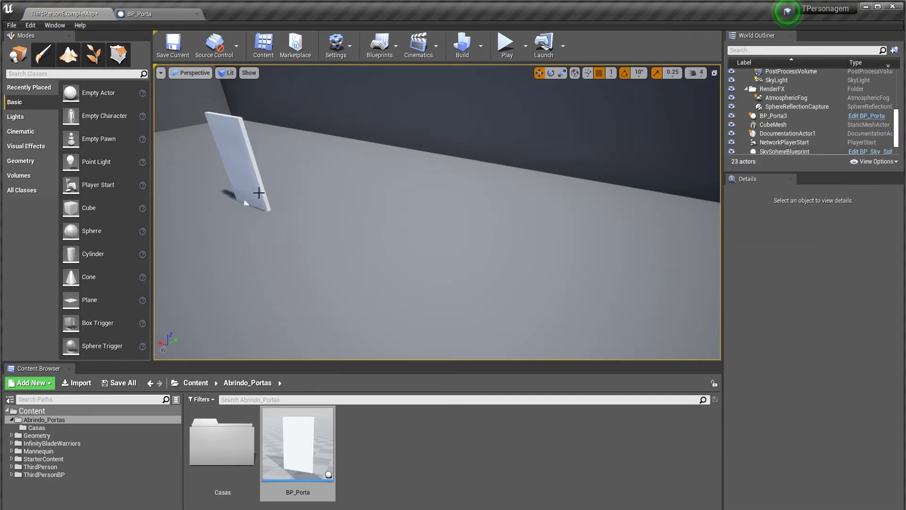
# Move the remaining door vertically to a Z location of about 191
pyautogui.click(258, 192)
pyautogui.press('f')
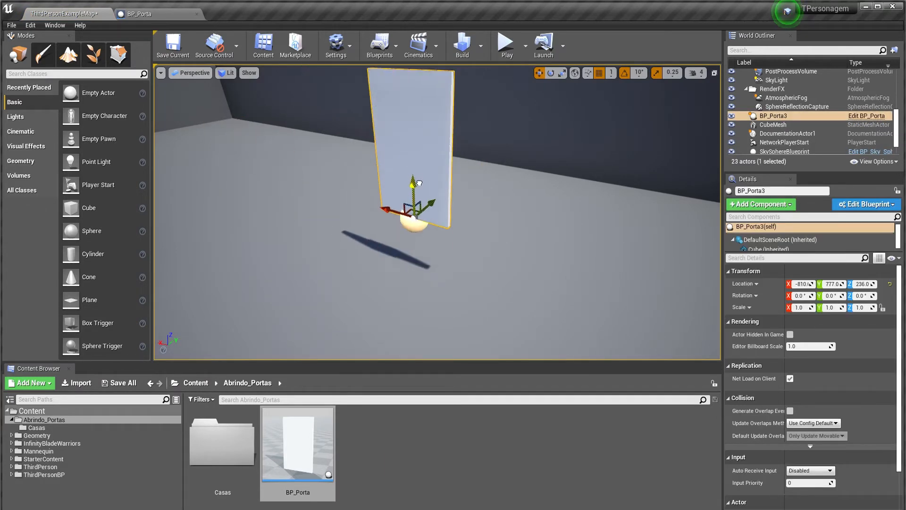
pyautogui.moveTo(419, 182); pyautogui.dragTo(421, 239)
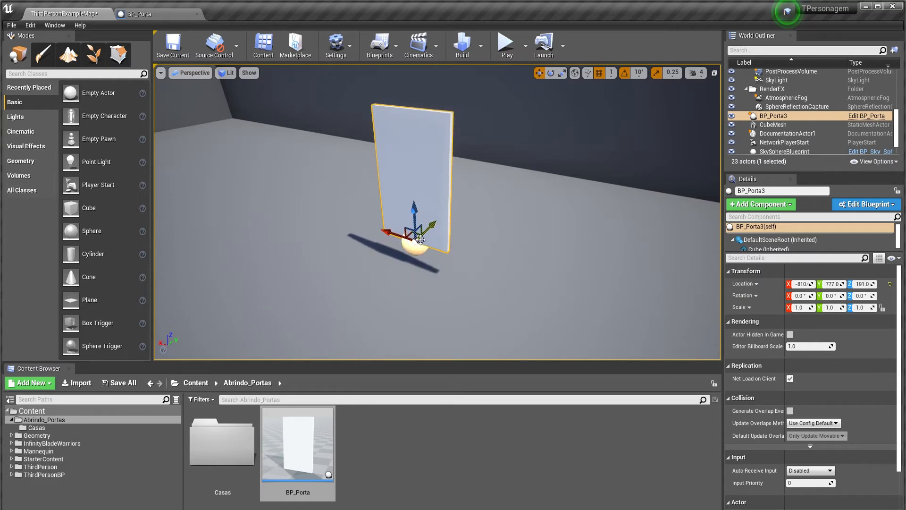
# Place another BP_Porta door on the floor beside the remaining one and delete it
pyautogui.moveTo(298, 444); pyautogui.dragTo(551, 250)
pyautogui.click(579, 202)
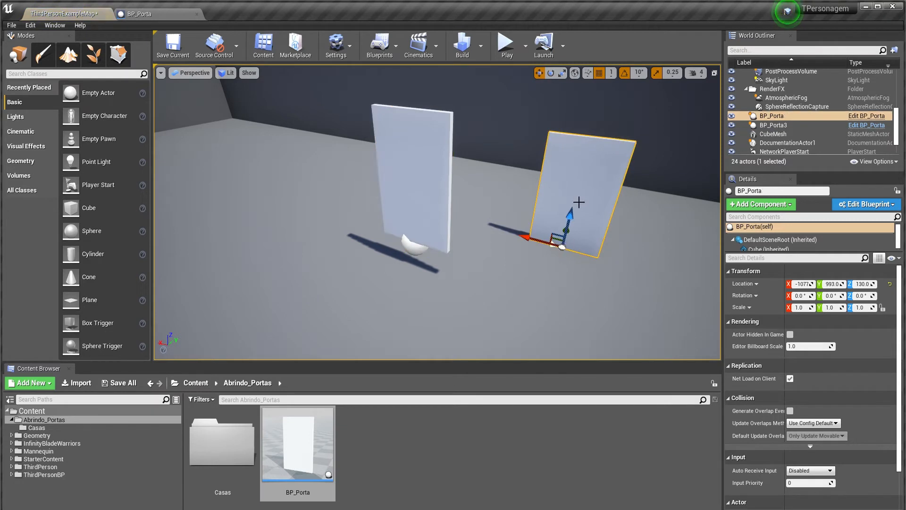
pyautogui.press('Delete')
# Raise the remaining door and snap it down to the floor twice, and lift it again to a Z location of about 285
pyautogui.click(411, 213)
pyautogui.moveTo(407, 202); pyautogui.dragTo(413, 131)
pyautogui.press('End')
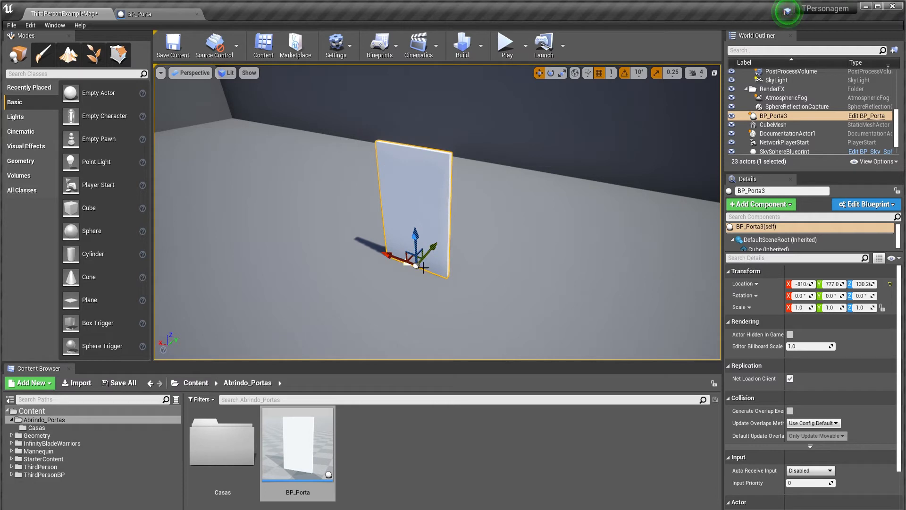
pyautogui.moveTo(416, 244); pyautogui.dragTo(414, 165)
pyautogui.press('End')
pyautogui.moveTo(415, 234); pyautogui.dragTo(414, 163)
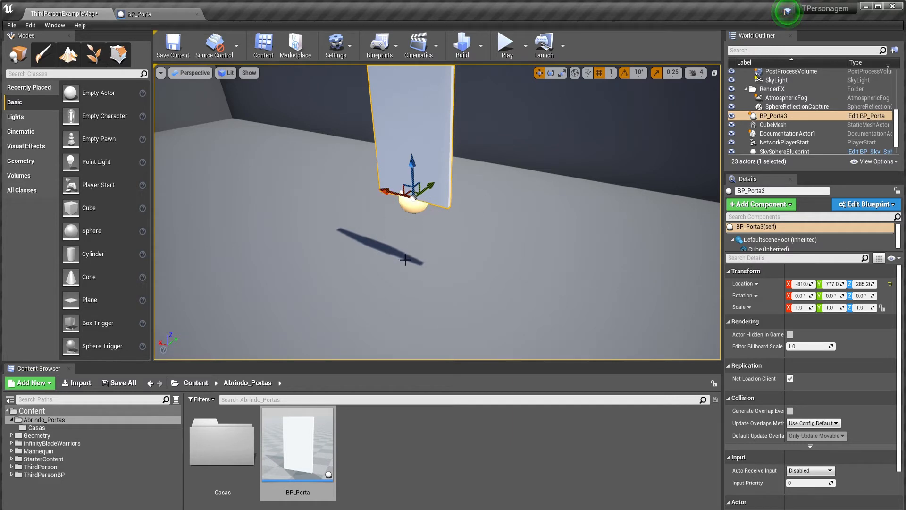
# Snap the raised door down to the floor and move it along Y to a location of about 923
pyautogui.press('End')
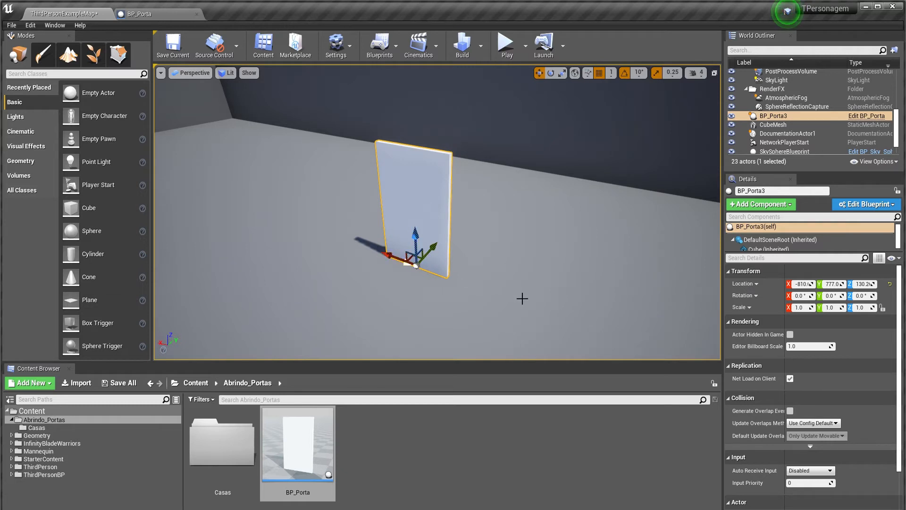
pyautogui.scroll(4, 441, 286)
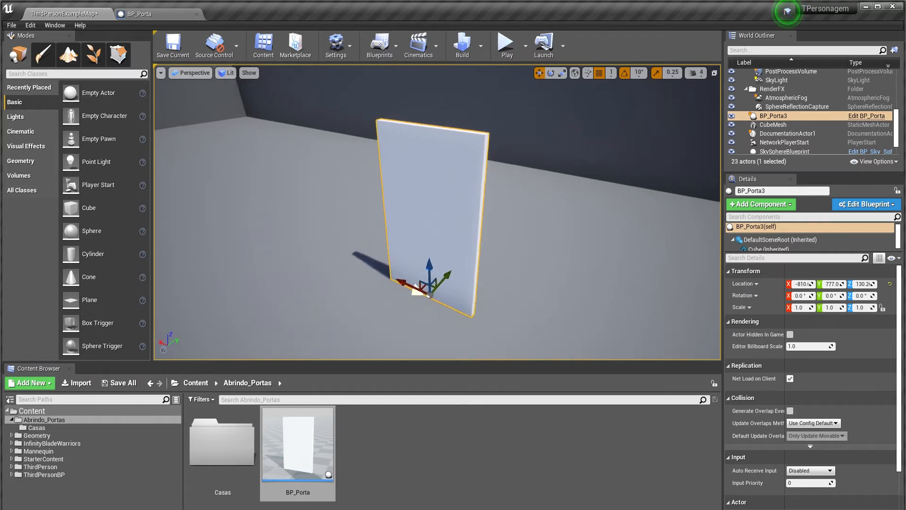
pyautogui.moveTo(418, 262); pyautogui.dragTo(466, 209)
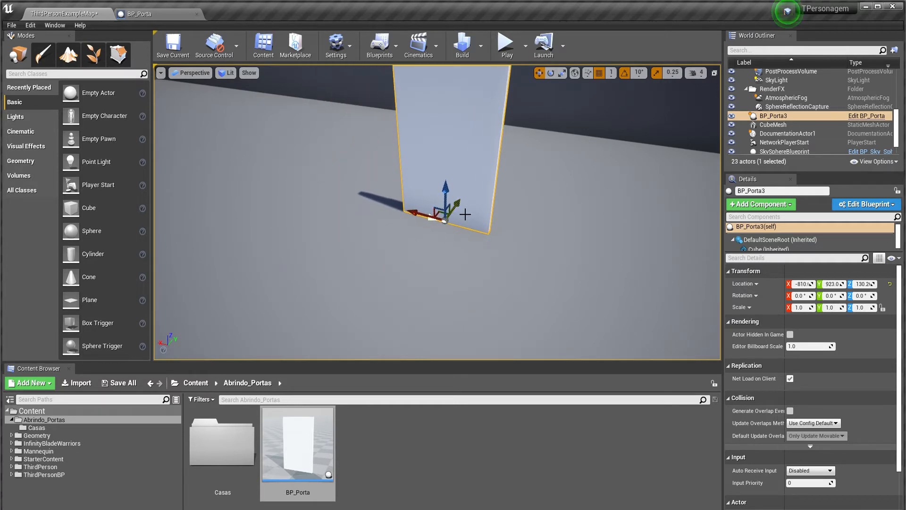
pyautogui.moveTo(480, 264); pyautogui.dragTo(480, 283)
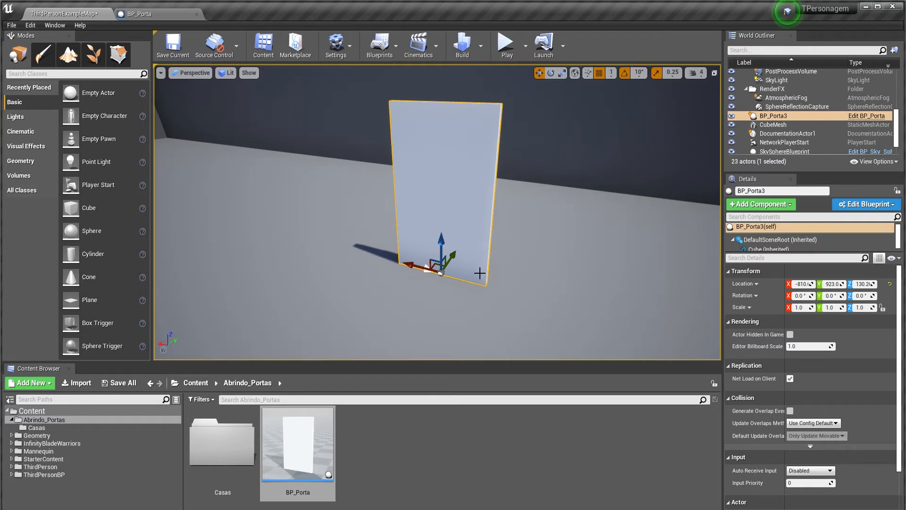
# Play the level full screen, walking the character up to the door, and end the play session
pyautogui.click(505, 43)
pyautogui.press('w')
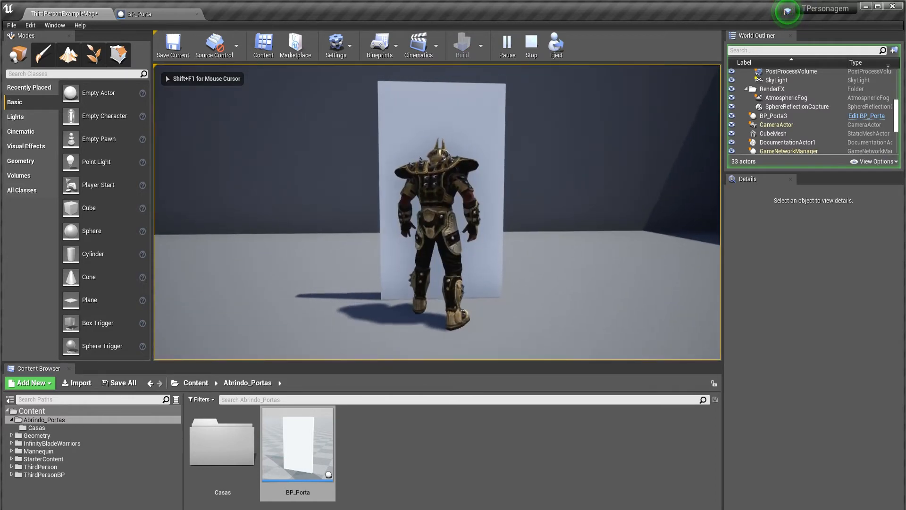
pyautogui.press('F11')
pyautogui.press('d')
pyautogui.press('w')
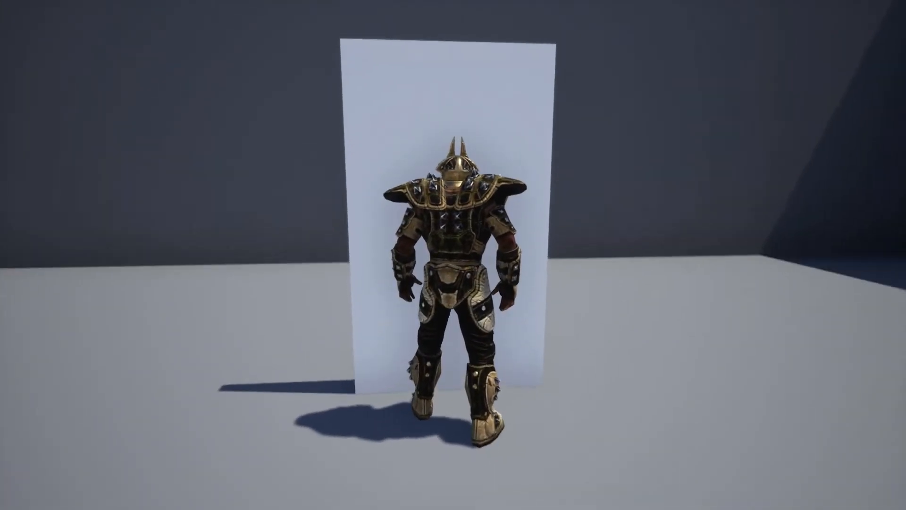
pyautogui.press('s')
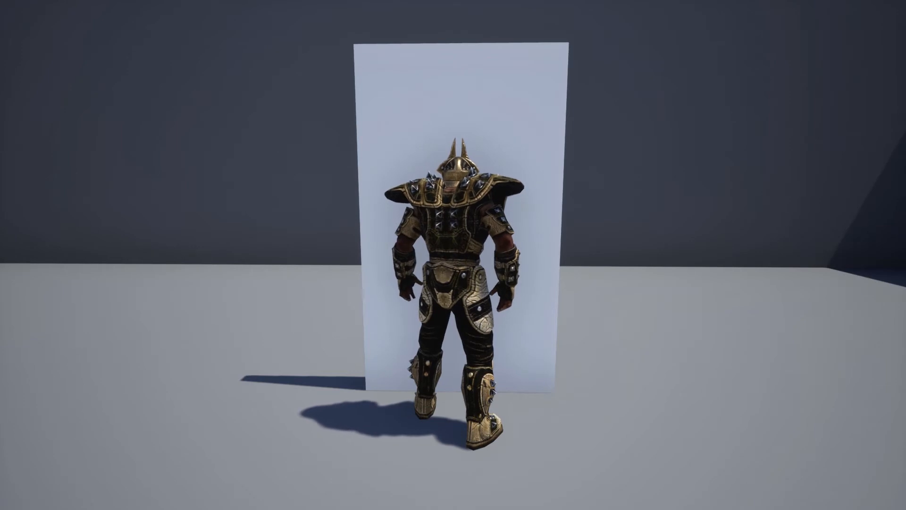
pyautogui.press('e')
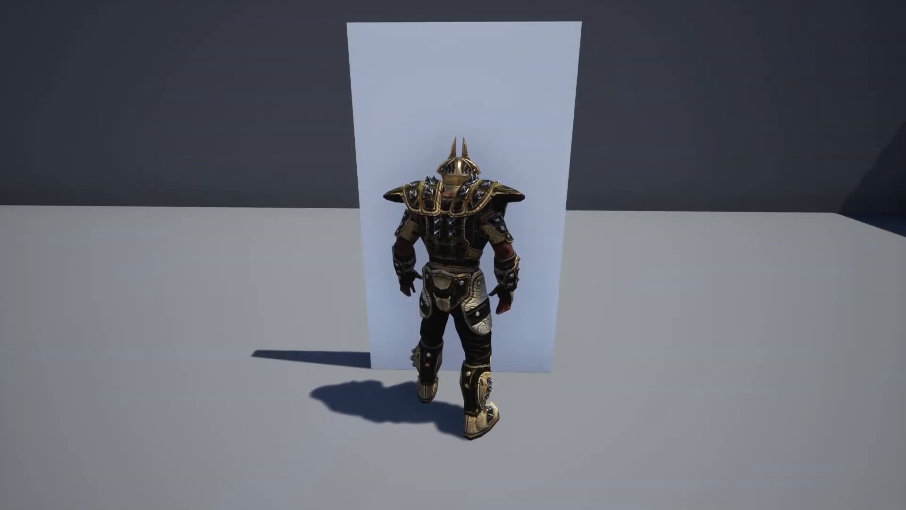
pyautogui.press('F11')
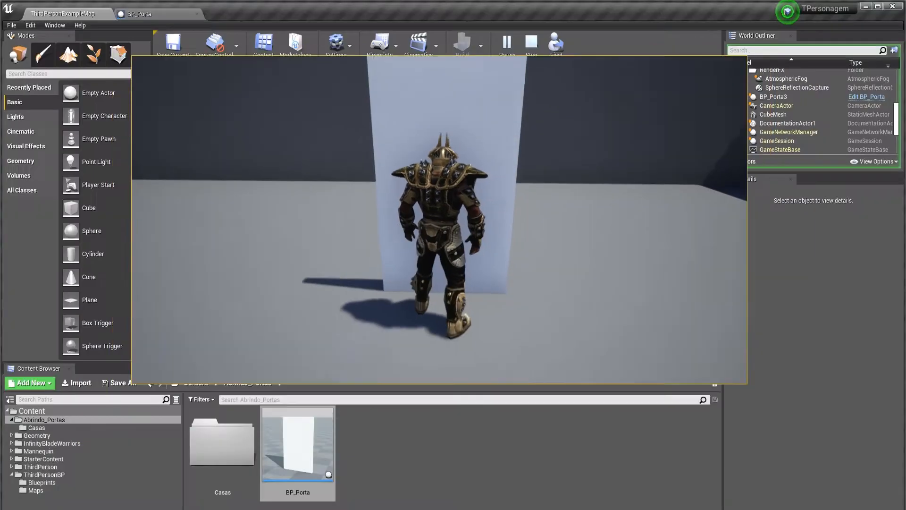
pyautogui.press('Escape')
# Switch to the BP_Porta Blueprint and view its door cube closer
pyautogui.click(160, 18)
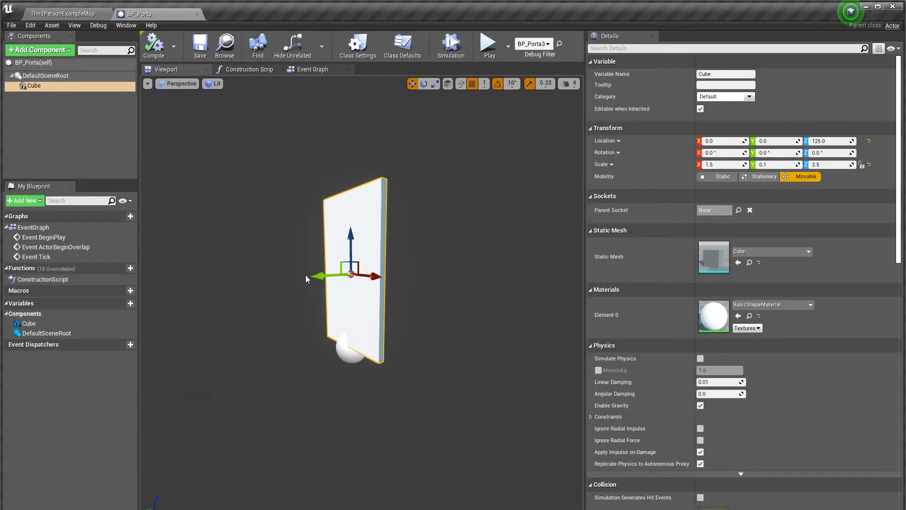
pyautogui.moveTo(410, 321); pyautogui.dragTo(410, 339, button='right')
pyautogui.press('w')
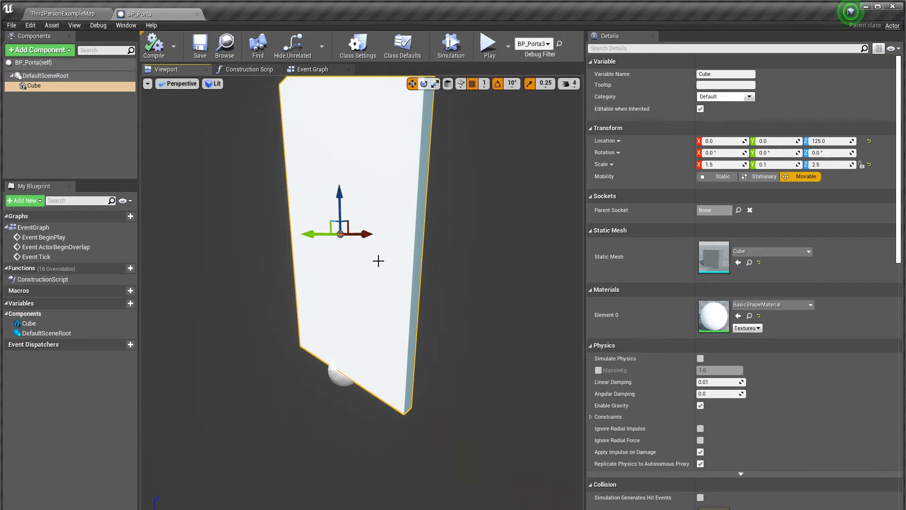
# Add a second cube as a child of the door's Cube component and move it to a Y location of 850
pyautogui.click(38, 87)
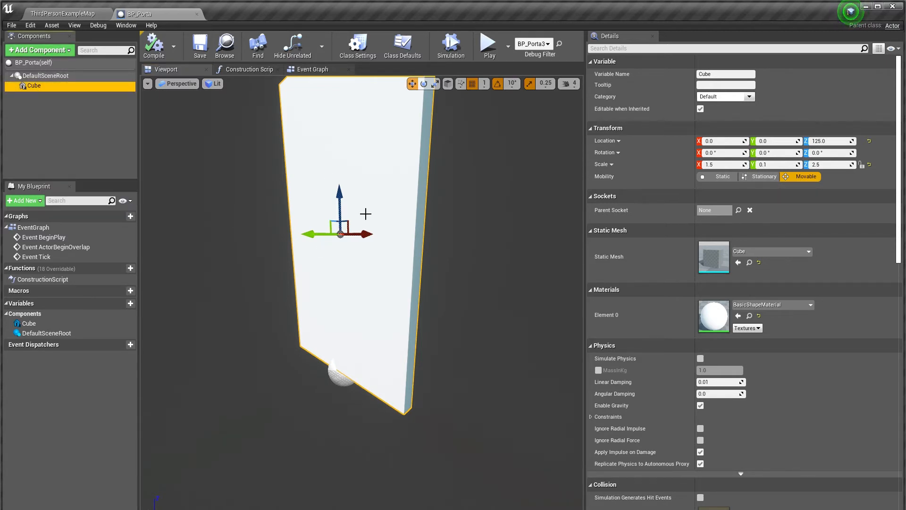
pyautogui.click(39, 50)
pyautogui.press('Escape')
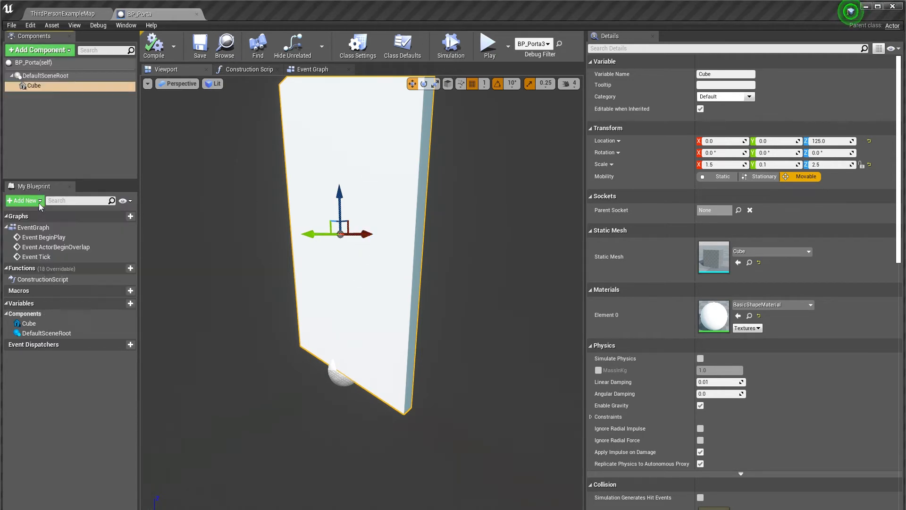
pyautogui.press('Return')
pyautogui.moveTo(421, 269); pyautogui.dragTo(378, 250, button='right')
pyautogui.press('s')
pyautogui.moveTo(334, 282); pyautogui.dragTo(286, 285)
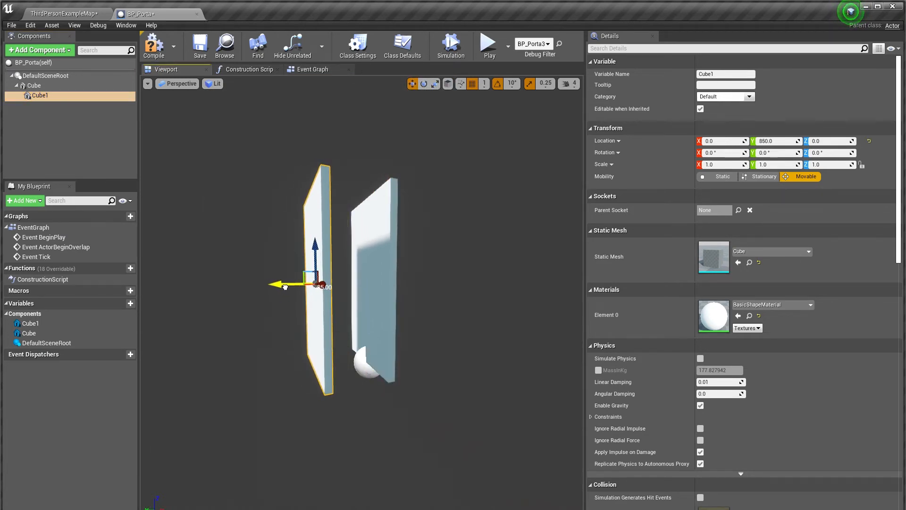
# Select the door and its child cube in turn to compare them, and delete the child cube
pyautogui.click(370, 264)
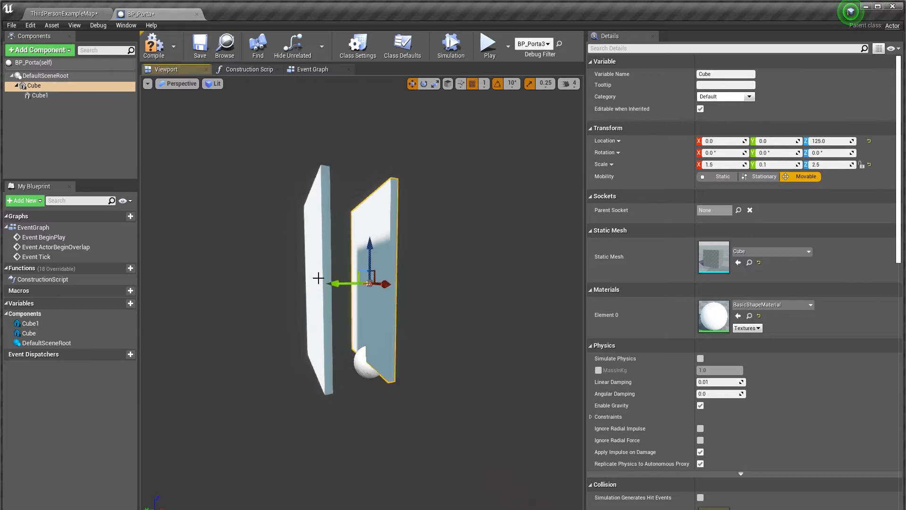
pyautogui.click(317, 277)
pyautogui.click(376, 266)
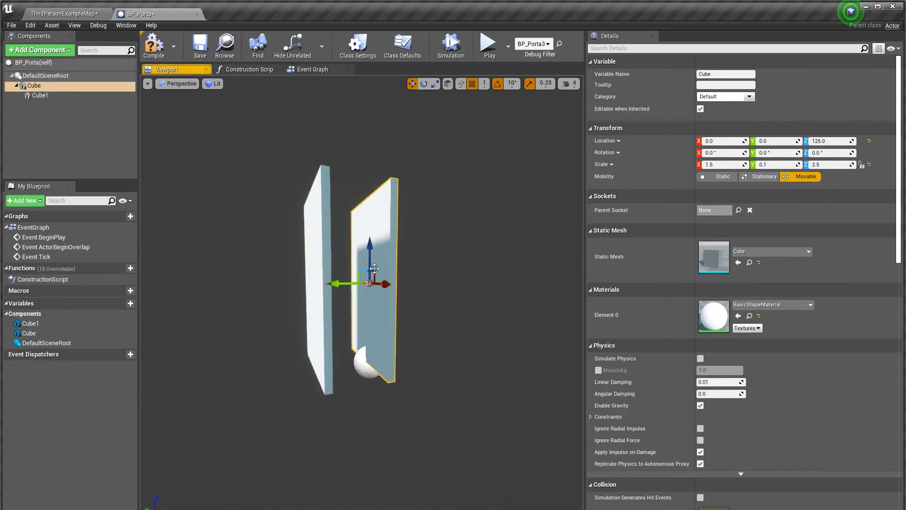
pyautogui.click(322, 265)
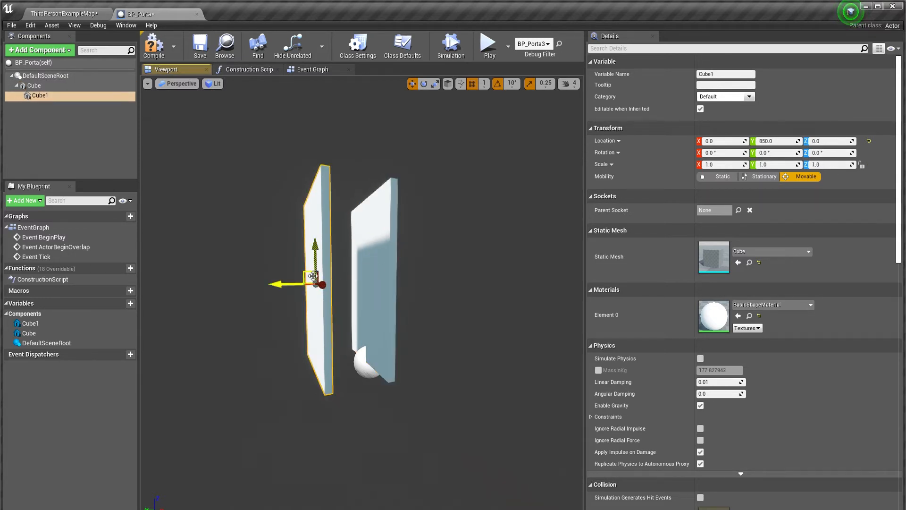
pyautogui.click(46, 95)
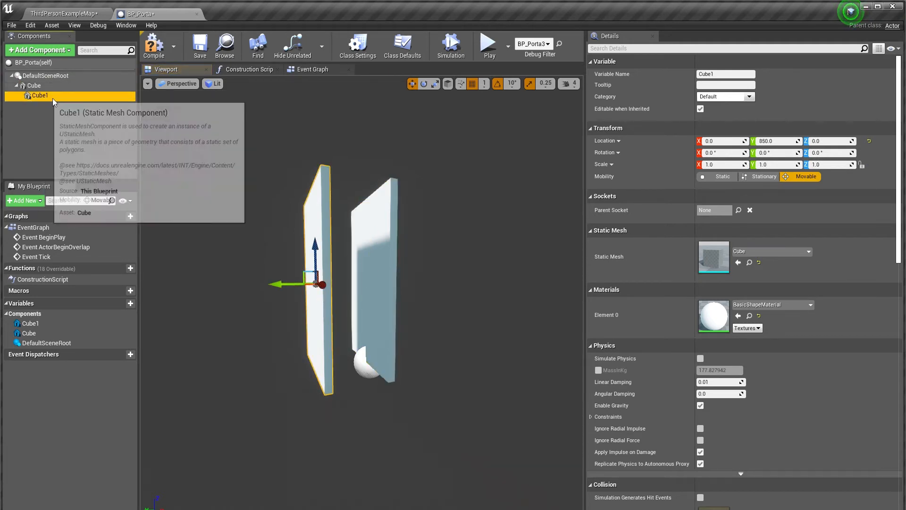
pyautogui.press('Delete')
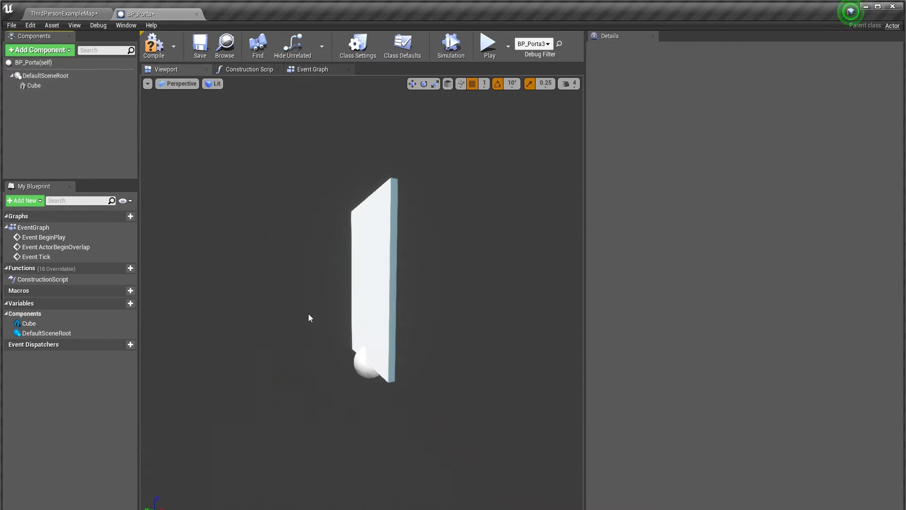
# Add a new cube from the Blueprint's top level, beside the door's Cube under DefaultSceneRoot
pyautogui.click(43, 66)
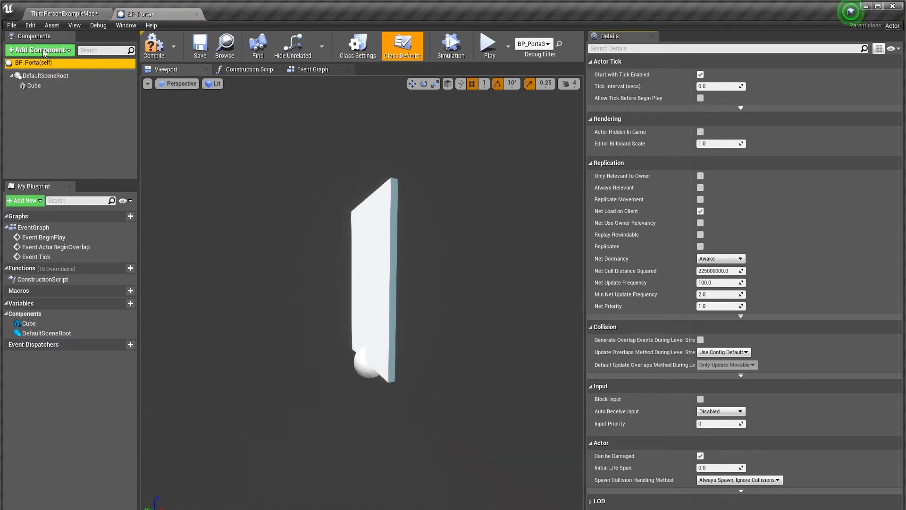
pyautogui.click(43, 50)
pyautogui.click(30, 200)
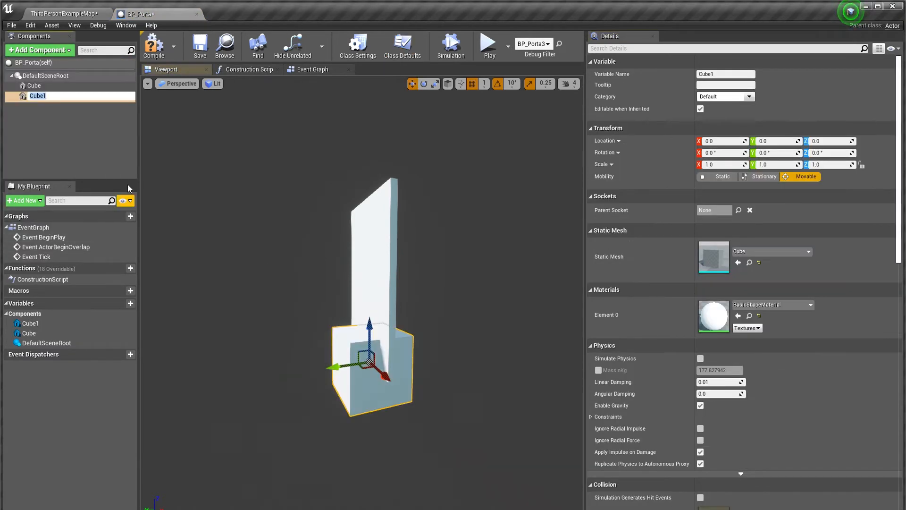
pyautogui.click(29, 115)
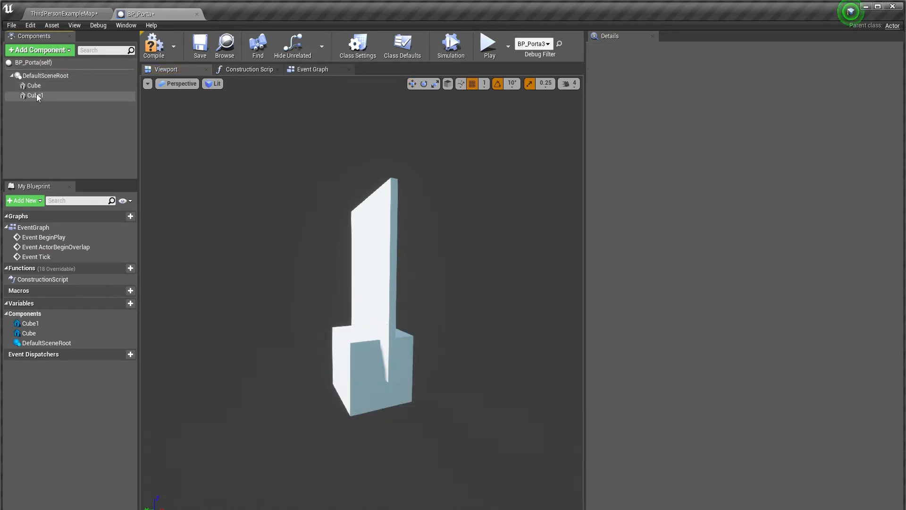
pyautogui.click(38, 97)
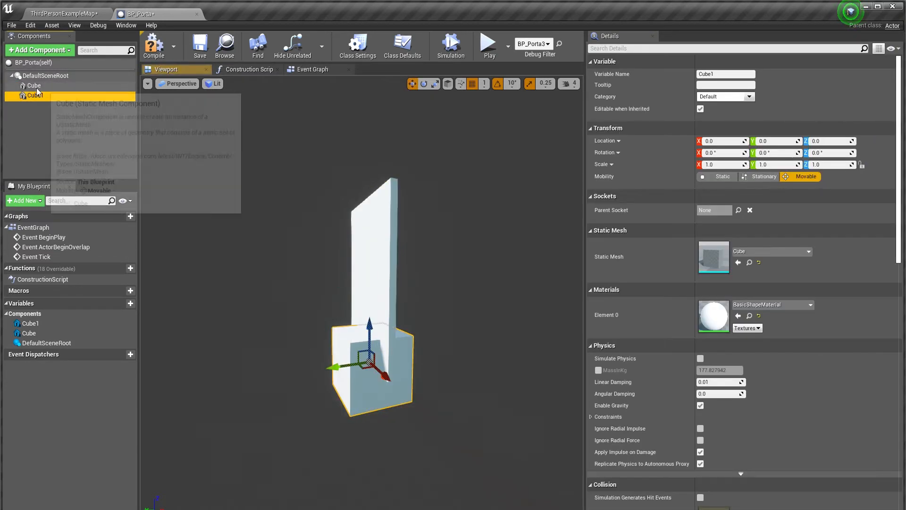
pyautogui.click(36, 88)
# Shrink the new cube into a narrow bar by setting its X and Z scale to 0.1
pyautogui.click(354, 370)
pyautogui.moveTo(354, 370); pyautogui.dragTo(387, 386, button='right')
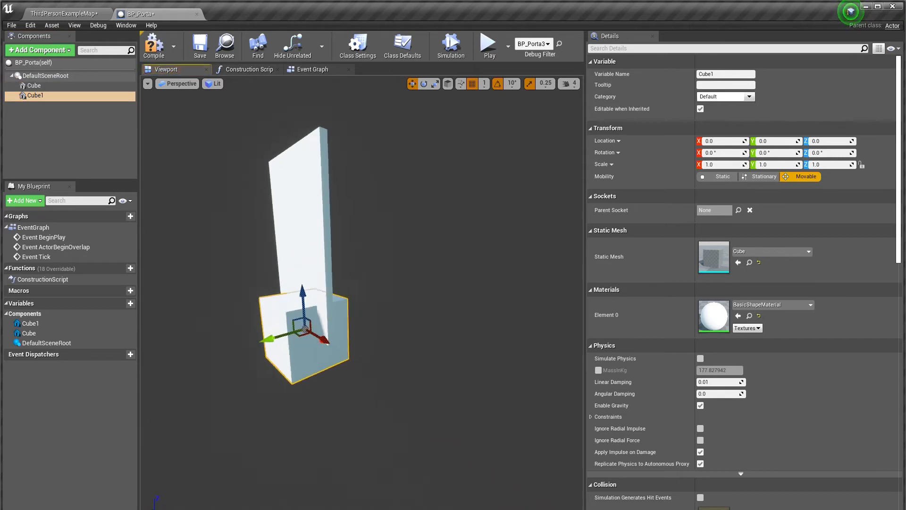
pyautogui.moveTo(330, 339); pyautogui.dragTo(387, 339, button='right')
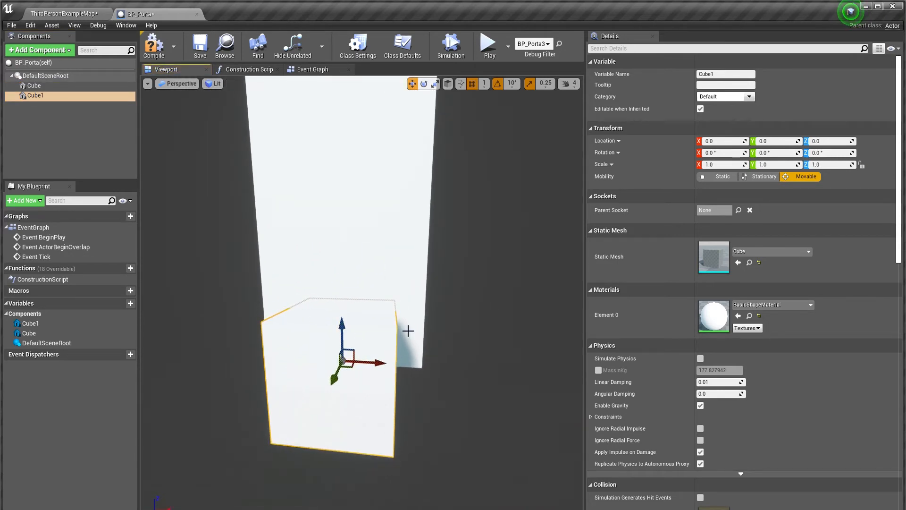
pyautogui.click(725, 165)
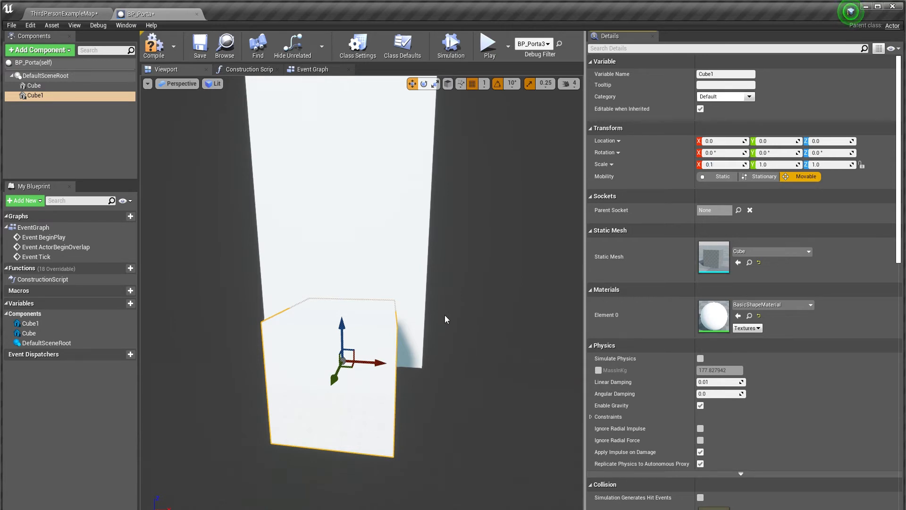
pyautogui.press('Return')
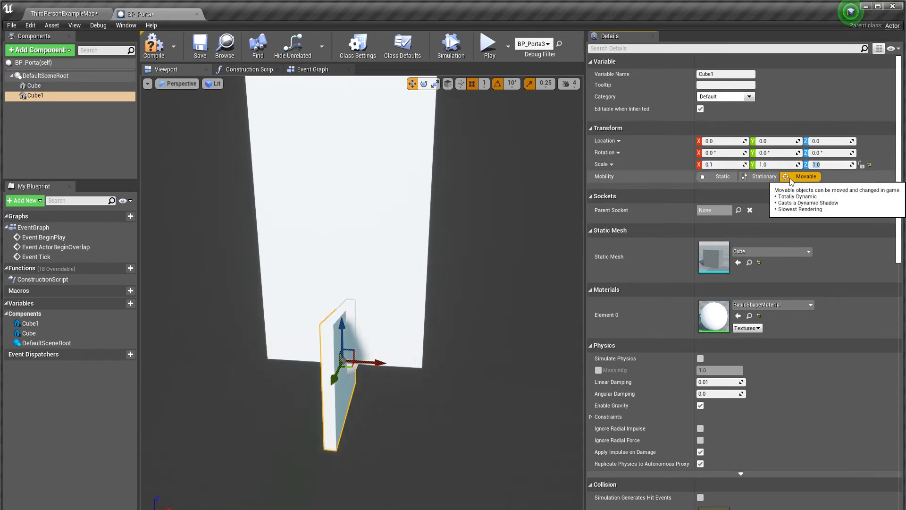
pyautogui.write('0.1')
pyautogui.press('Return')
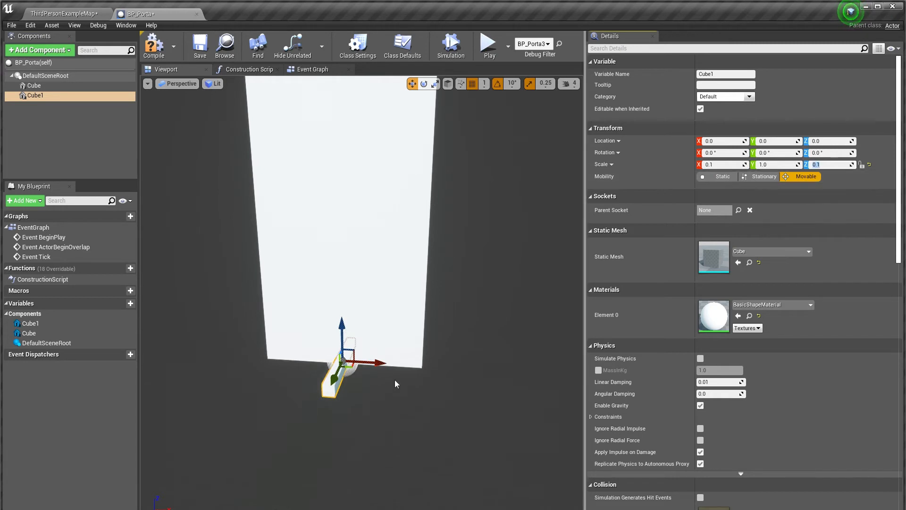
# Move the bar near the door's side edge, to about X 46 and Z 83
pyautogui.moveTo(359, 245); pyautogui.dragTo(462, 245, button='right')
pyautogui.moveTo(373, 383); pyautogui.dragTo(402, 277)
pyautogui.moveTo(401, 277); pyautogui.dragTo(302, 276, button='right')
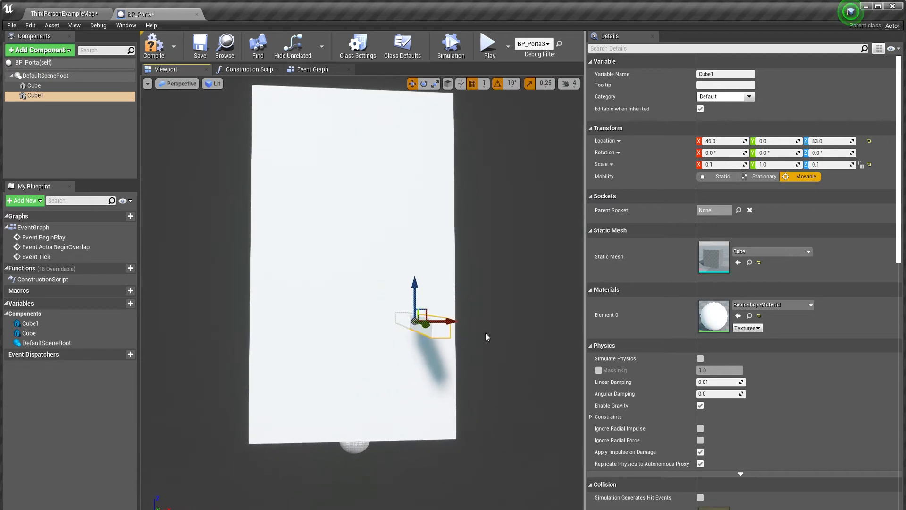
pyautogui.moveTo(420, 154); pyautogui.dragTo(401, 154, button='right')
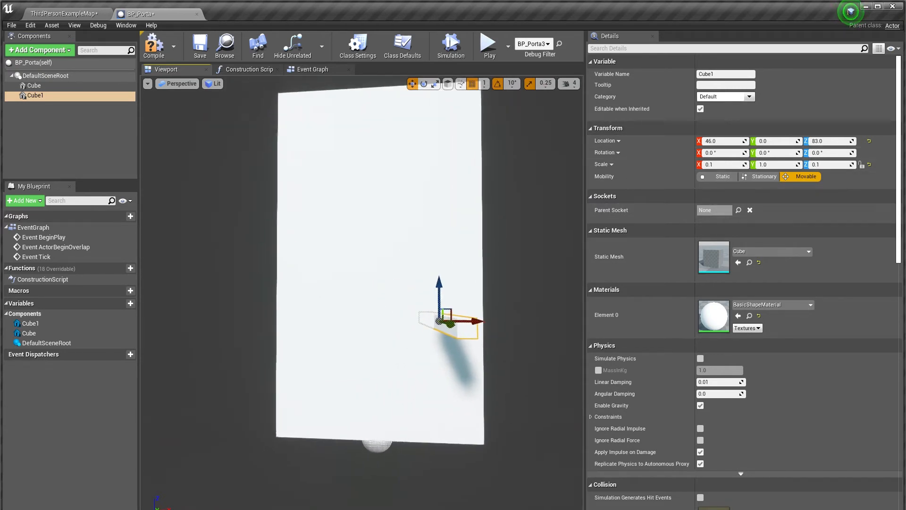
pyautogui.moveTo(389, 271)
pyautogui.mouseDown(button='right')
pyautogui.moveTo(430, 276)
pyautogui.moveTo(390, 271)
pyautogui.mouseUp(button='right')
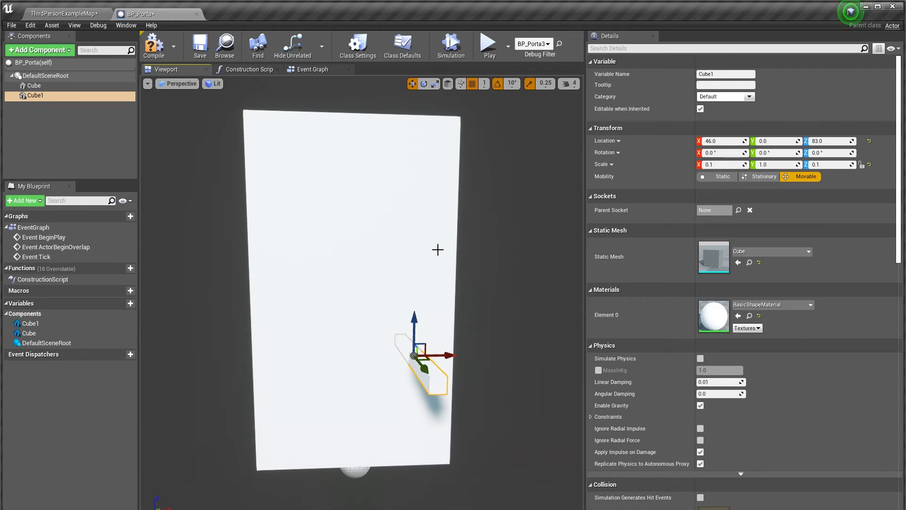
# Set the bar's Z location to 90
pyautogui.click(831, 142)
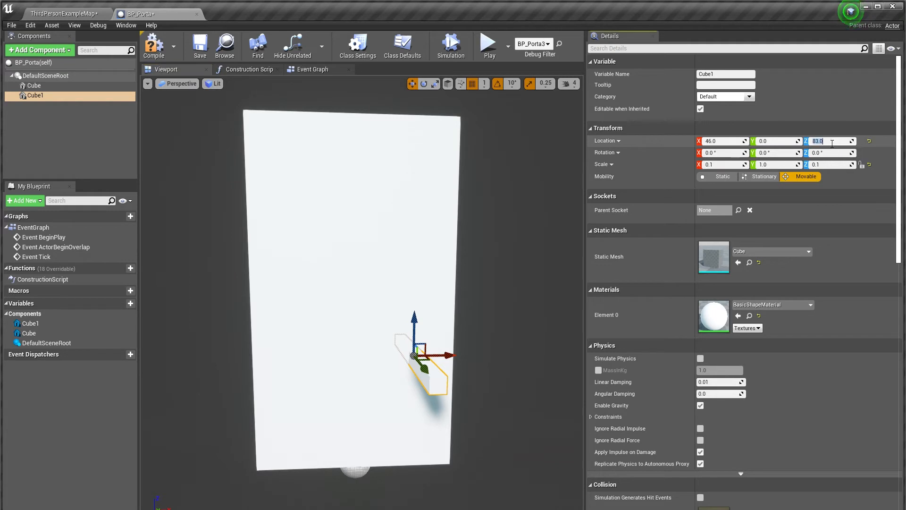
pyautogui.write('90')
pyautogui.press('Return')
# Raise the handle bar by setting its Z location to 110, and compile the Blueprint
pyautogui.click(343, 190)
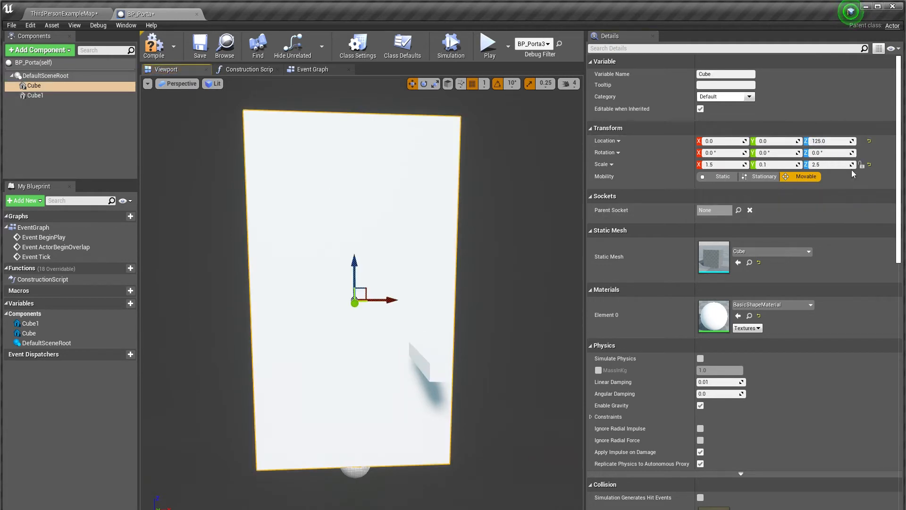
pyautogui.click(438, 362)
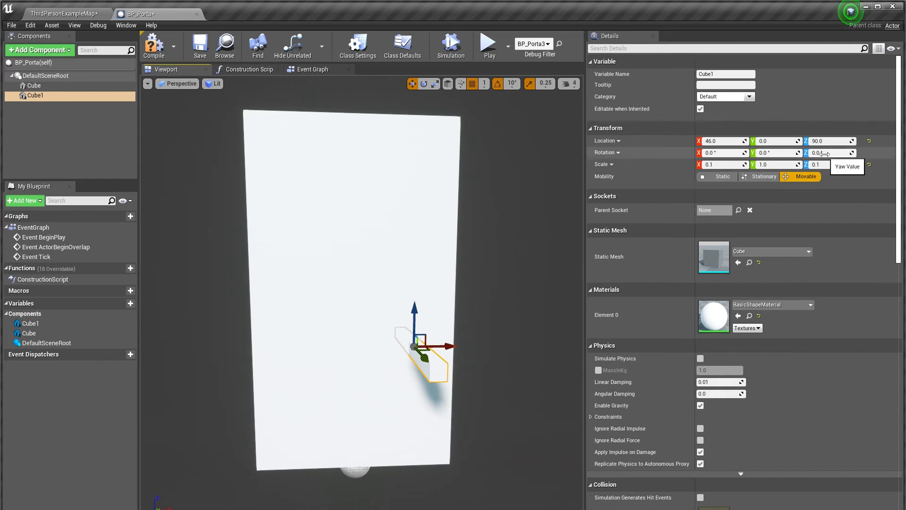
pyautogui.click(835, 141)
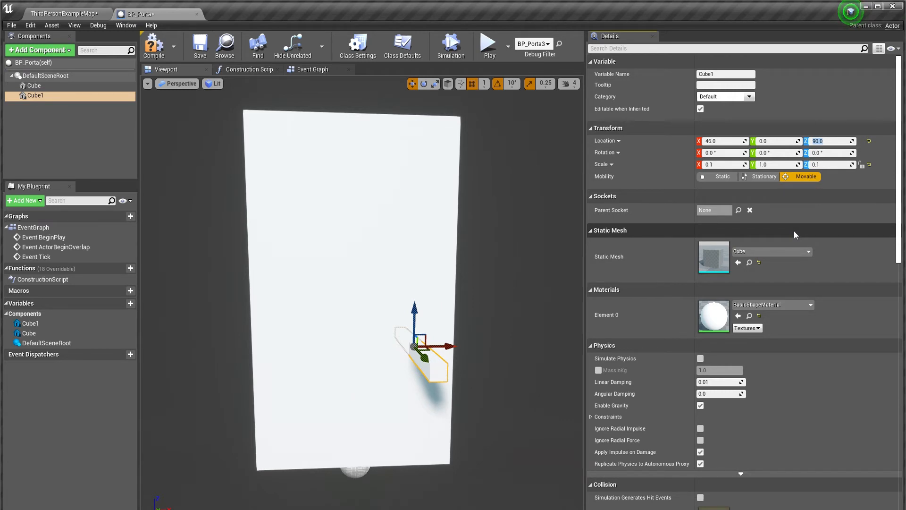
pyautogui.write('110')
pyautogui.press('Return')
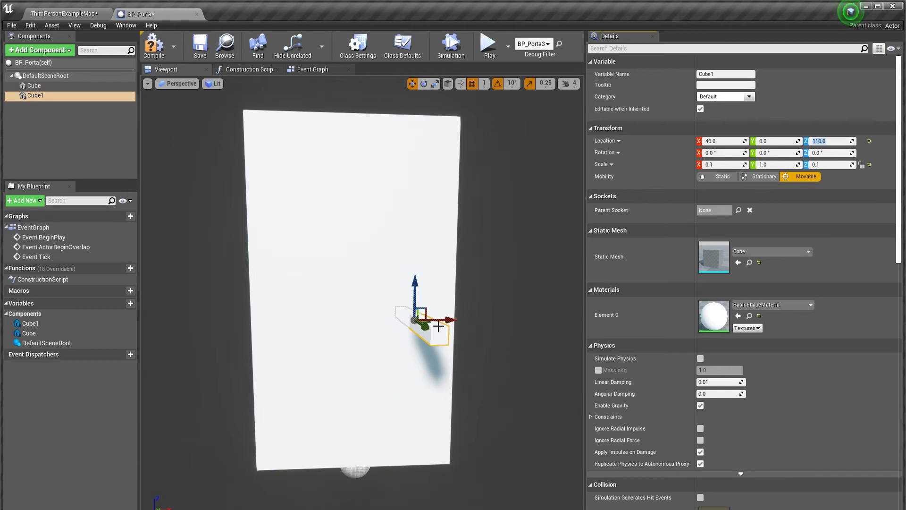
pyautogui.moveTo(439, 327); pyautogui.dragTo(491, 321, button='right')
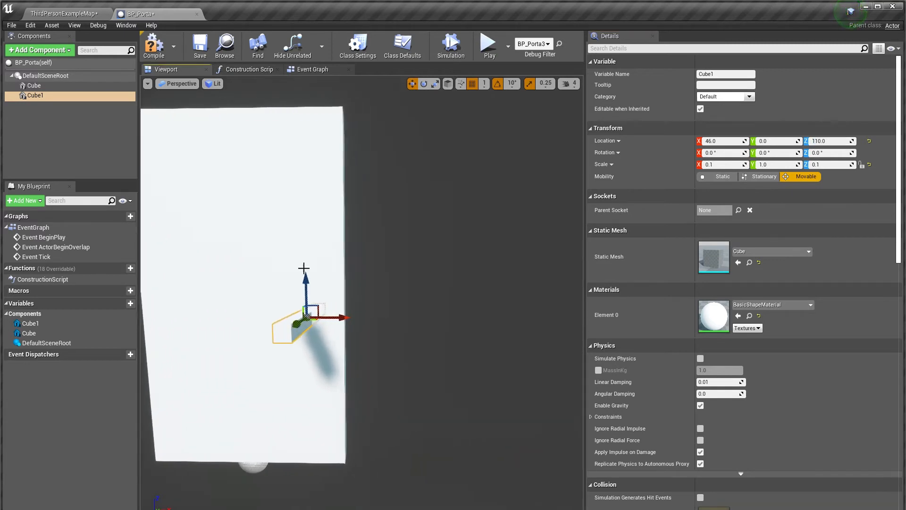
pyautogui.click(160, 55)
# Shorten the handle bar by setting its Y scale to 0.6
pyautogui.moveTo(418, 312)
pyautogui.mouseDown(button='right')
pyautogui.moveTo(454, 311)
pyautogui.moveTo(417, 313)
pyautogui.mouseUp(button='right')
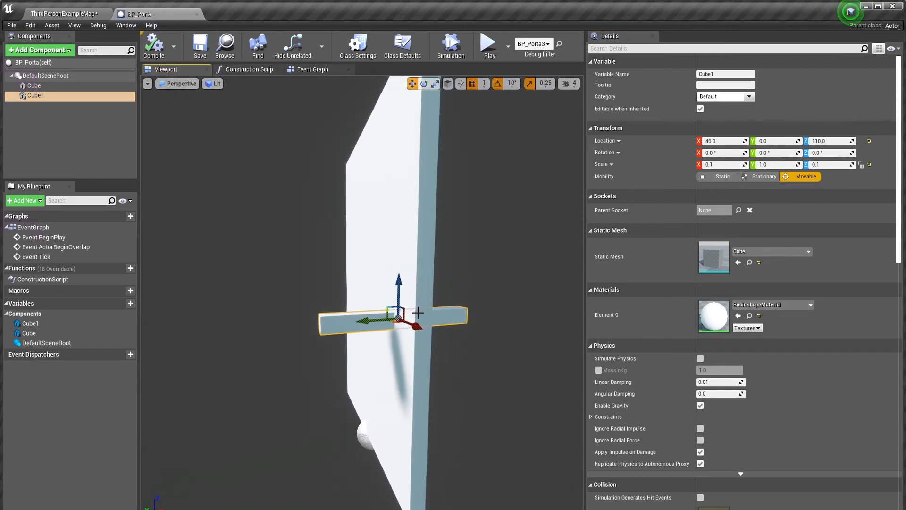
pyautogui.click(773, 164)
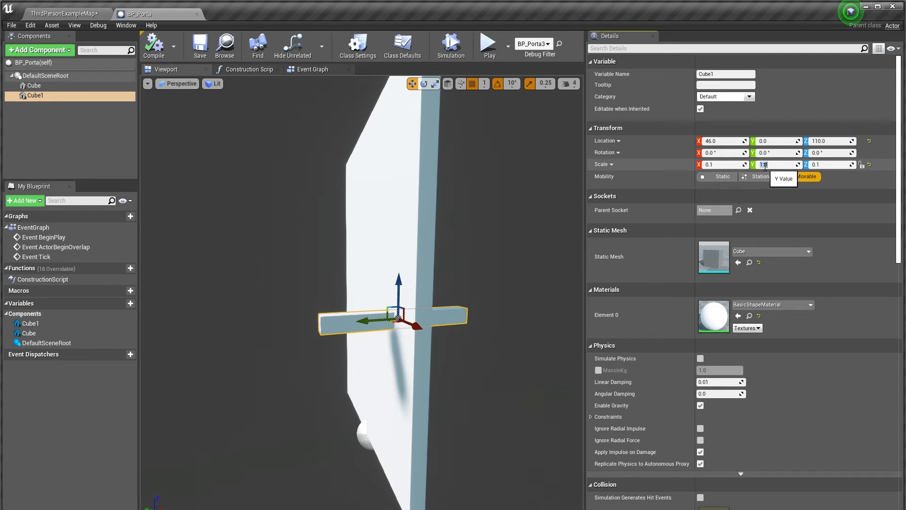
pyautogui.press('Return')
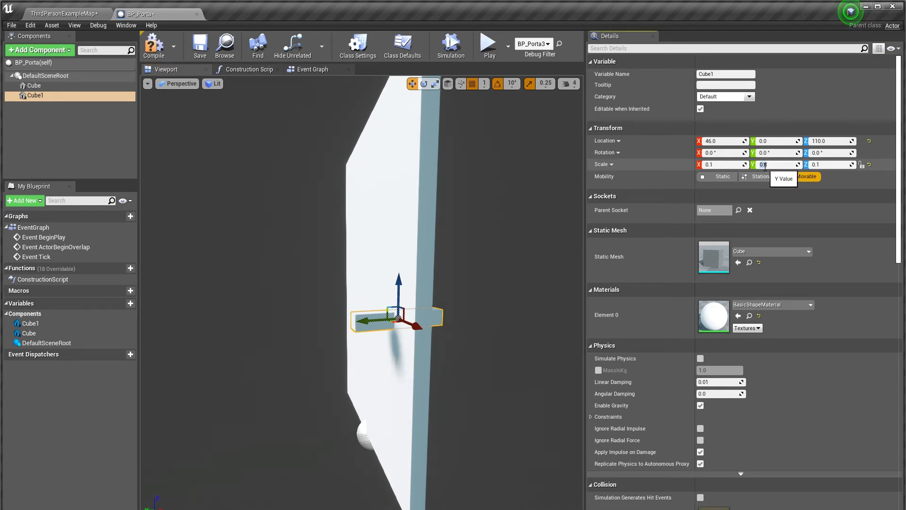
pyautogui.moveTo(453, 297)
pyautogui.mouseDown(button='right')
pyautogui.moveTo(411, 298)
pyautogui.moveTo(446, 298)
pyautogui.mouseUp(button='right')
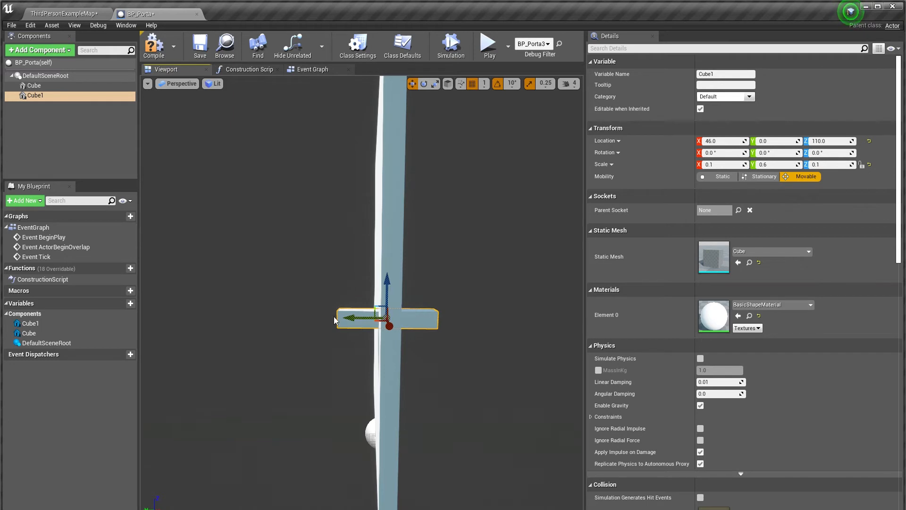
# Set the handle bar's Y scale to 0.5, and compile and save the Blueprint
pyautogui.click(773, 166)
pyautogui.write('0.5')
pyautogui.press('Return')
pyautogui.moveTo(341, 379)
pyautogui.mouseDown(button='right')
pyautogui.moveTo(405, 383)
pyautogui.moveTo(343, 379)
pyautogui.mouseUp(button='right')
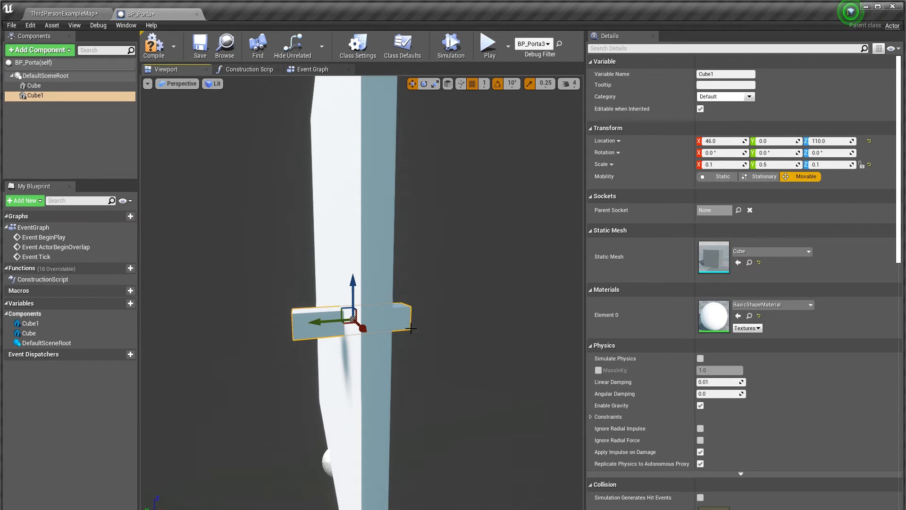
pyautogui.moveTo(411, 329); pyautogui.dragTo(406, 330, button='right')
pyautogui.click(154, 46)
pyautogui.click(200, 46)
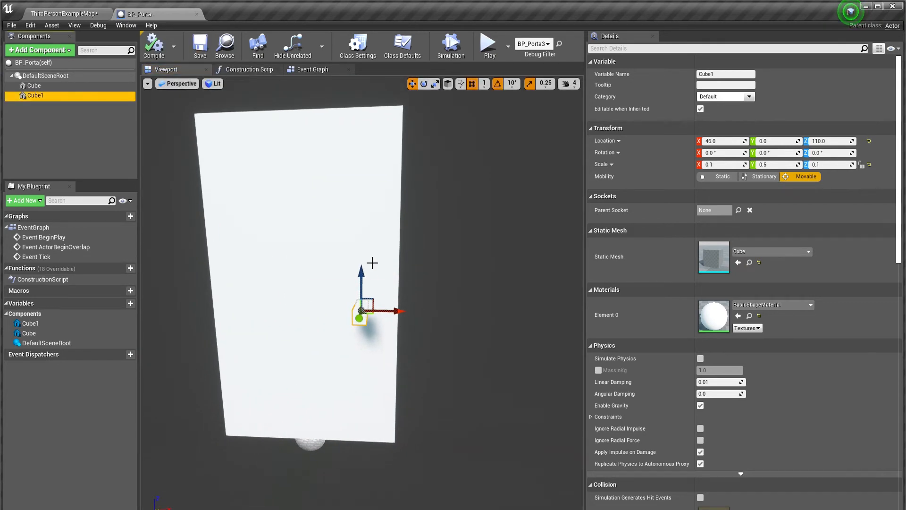
# Move the handle bar closer to the door's side edge, to about X 52, and compile the Blueprint
pyautogui.moveTo(310, 330)
pyautogui.mouseDown(button='right')
pyautogui.moveTo(311, 316)
pyautogui.moveTo(310, 330)
pyautogui.mouseUp(button='right')
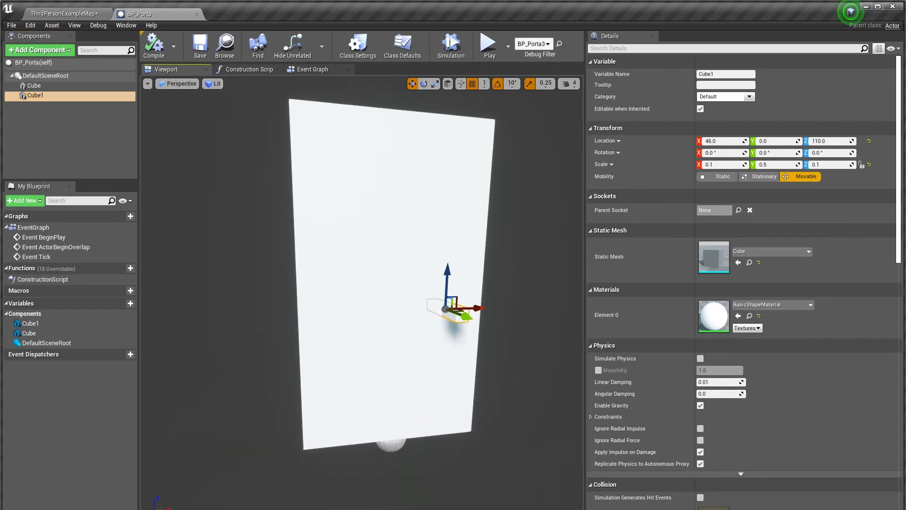
pyautogui.scroll(5, 310, 330)
pyautogui.moveTo(532, 319); pyautogui.dragTo(447, 305, button='right')
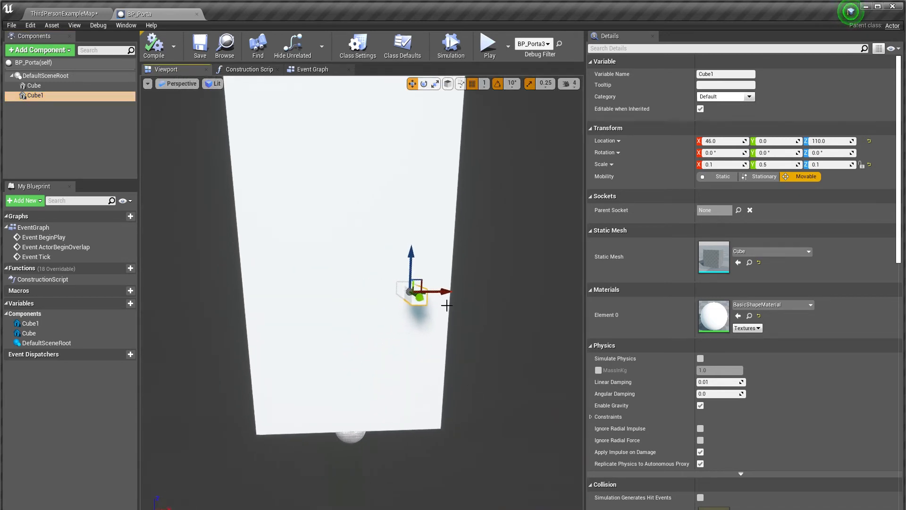
pyautogui.moveTo(376, 287)
pyautogui.mouseDown(button='right')
pyautogui.moveTo(366, 279)
pyautogui.moveTo(375, 287)
pyautogui.mouseUp(button='right')
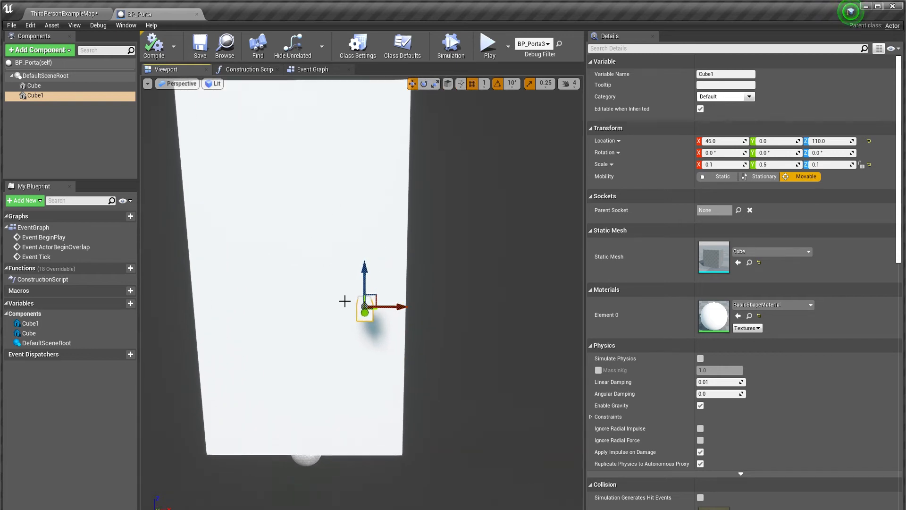
pyautogui.moveTo(400, 307); pyautogui.dragTo(399, 301)
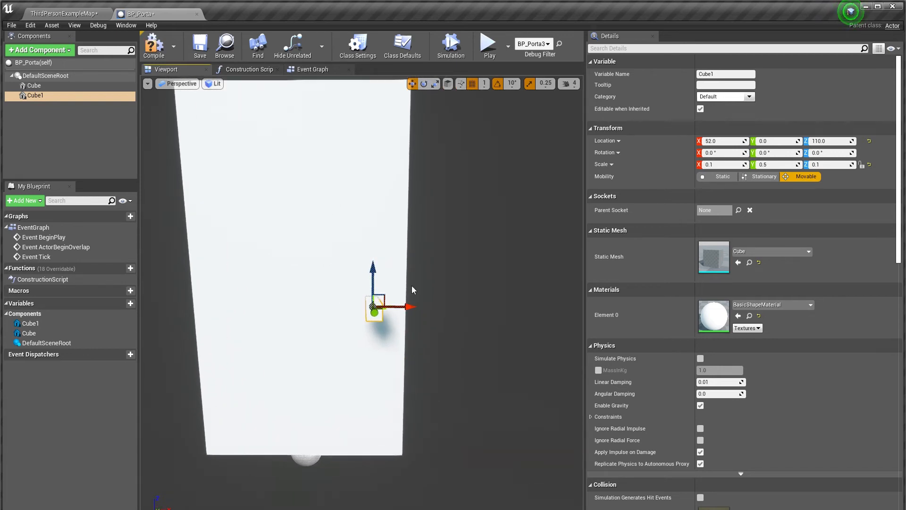
pyautogui.moveTo(378, 288); pyautogui.dragTo(373, 274, button='right')
pyautogui.moveTo(342, 318); pyautogui.dragTo(335, 314, button='right')
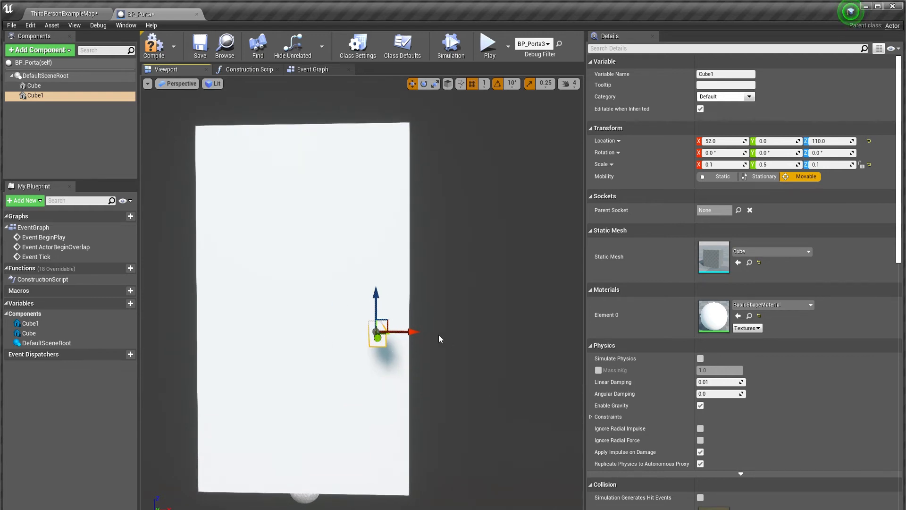
pyautogui.click(156, 48)
# Examine the updated BP_Porta3 door and its handle in the ThirdPersonExampleMap level
pyautogui.click(79, 14)
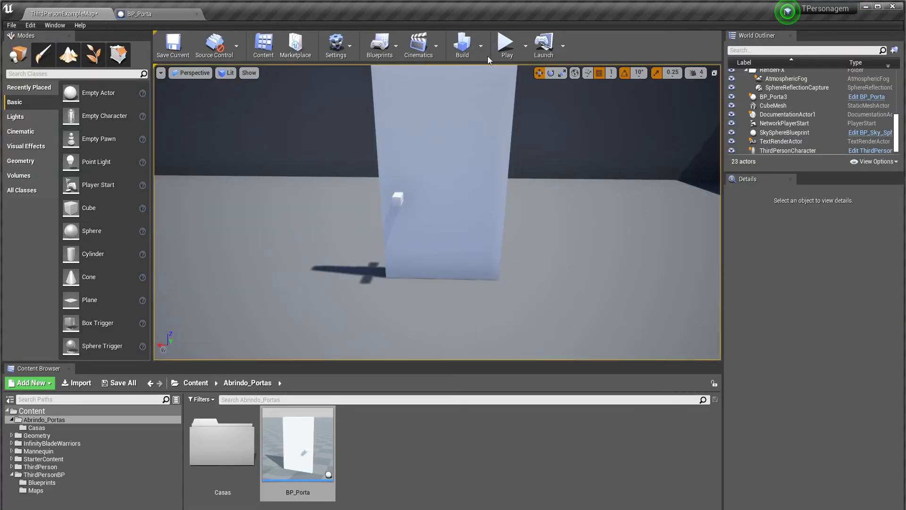
pyautogui.click(505, 43)
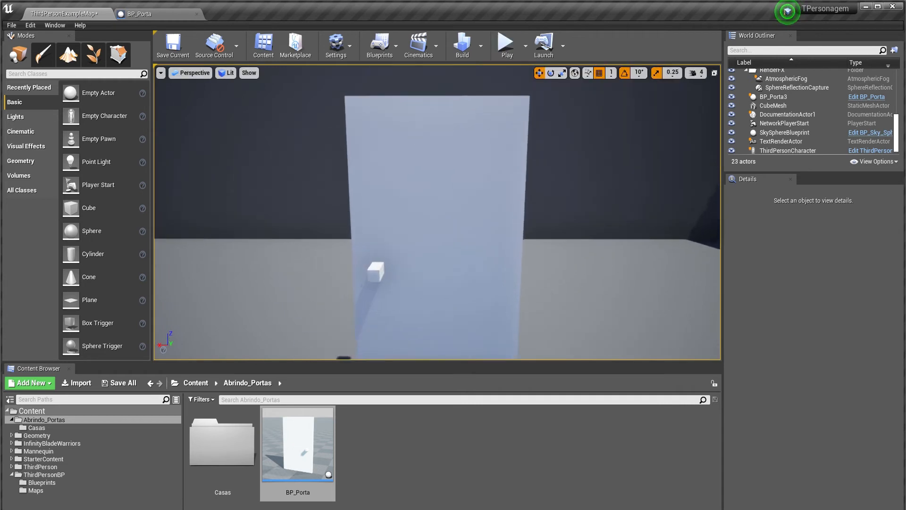
pyautogui.click(425, 274)
pyautogui.press('f')
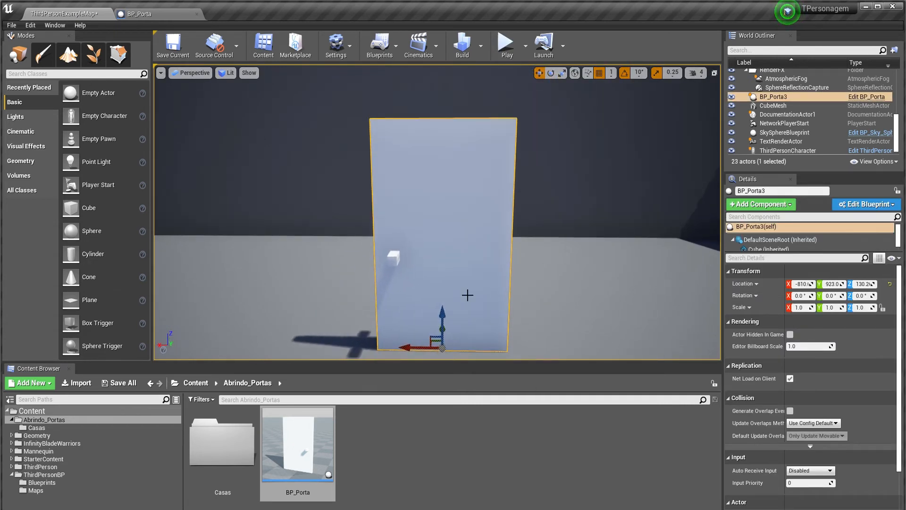
pyautogui.moveTo(480, 309); pyautogui.dragTo(307, 116, button='right')
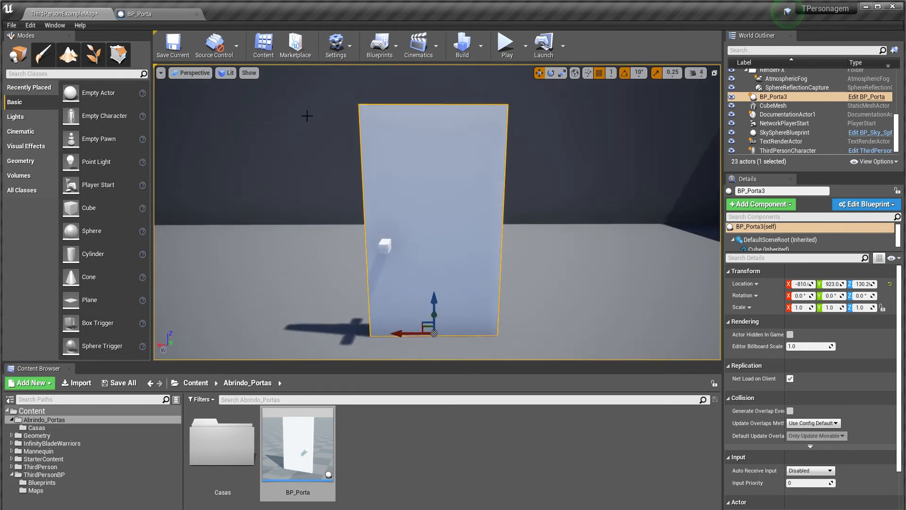
pyautogui.click(151, 18)
pyautogui.click(84, 15)
# Place a second BP_Porta door in the level opposite the first and move it to about X -734, Y -23
pyautogui.moveTo(444, 265); pyautogui.dragTo(118, 236, button='right')
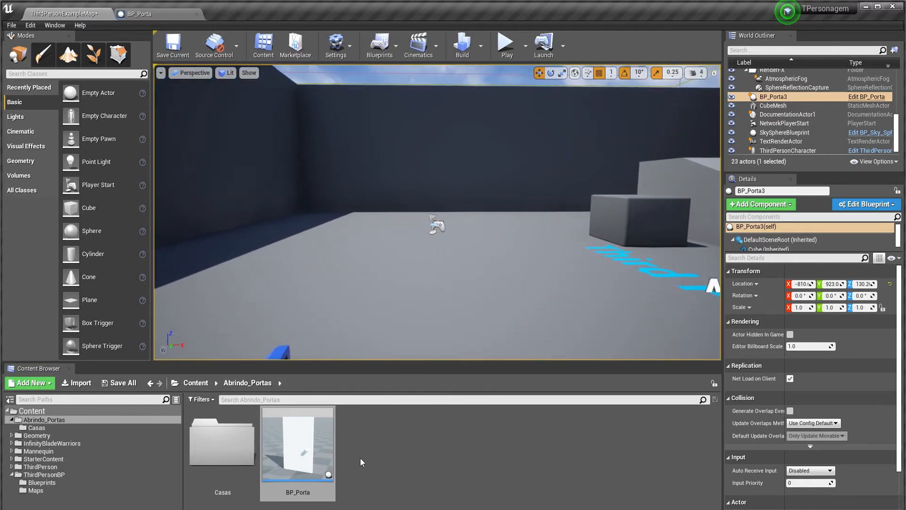
pyautogui.moveTo(297, 444); pyautogui.dragTo(413, 296)
pyautogui.scroll(8, 413, 297)
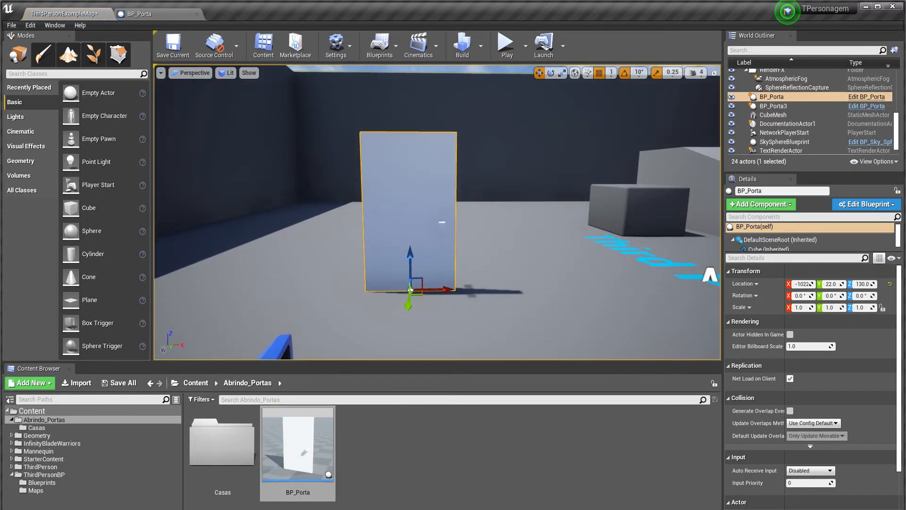
pyautogui.moveTo(413, 296); pyautogui.dragTo(415, 263, button='right')
pyautogui.moveTo(441, 282); pyautogui.dragTo(589, 281)
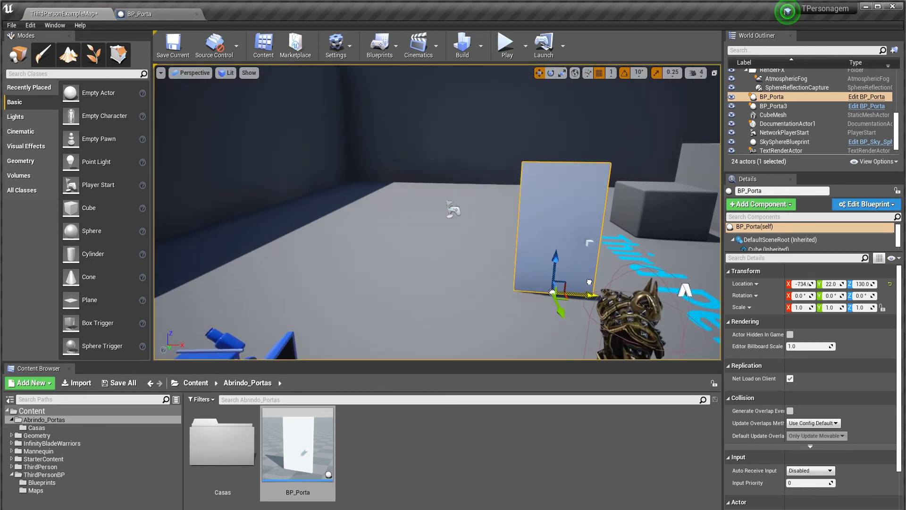
pyautogui.moveTo(589, 281); pyautogui.dragTo(475, 282, button='right')
pyautogui.press('s')
pyautogui.moveTo(283, 286); pyautogui.dragTo(258, 287)
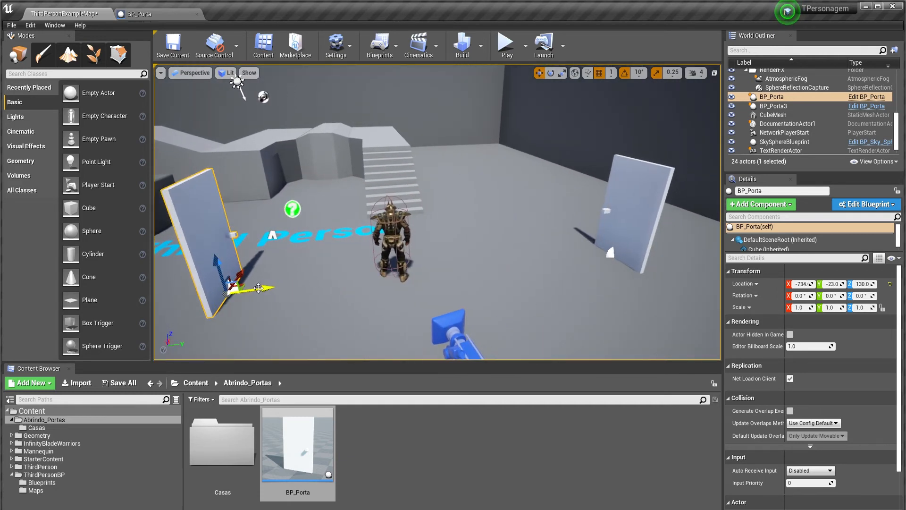
# Compare the two doors in the level, examining on which side each handle sits as seen from the character
pyautogui.click(616, 226)
pyautogui.click(201, 261)
pyautogui.click(613, 209)
pyautogui.moveTo(338, 260); pyautogui.dragTo(194, 259, button='right')
pyautogui.press('d')
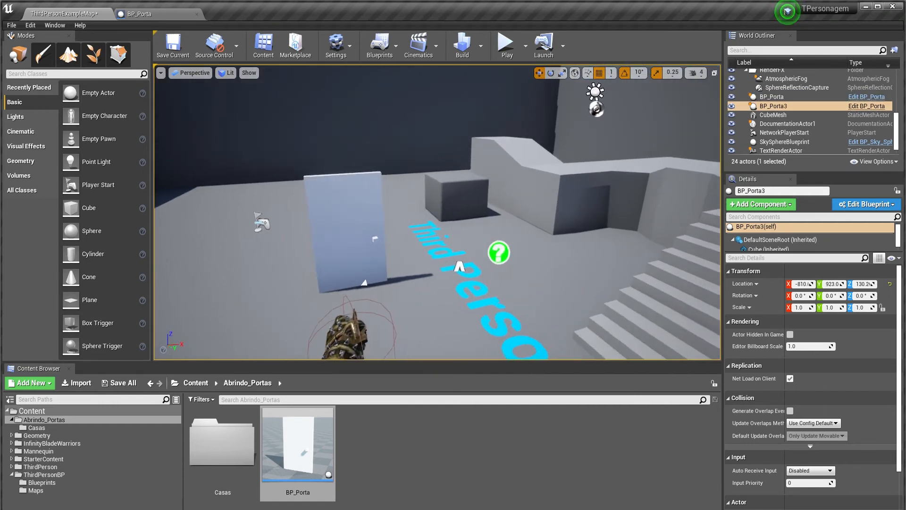
pyautogui.moveTo(389, 314); pyautogui.dragTo(363, 312, button='right')
pyautogui.press('w')
pyautogui.click(389, 302)
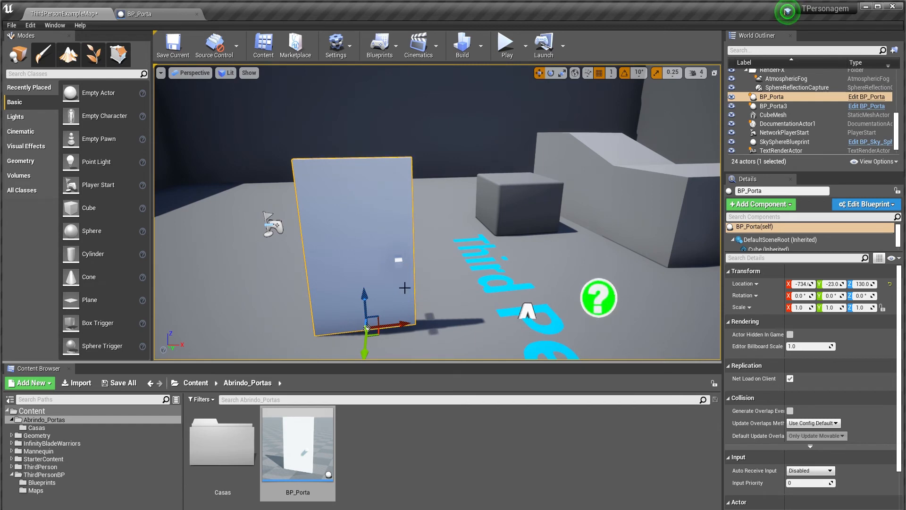
pyautogui.moveTo(445, 217); pyautogui.dragTo(689, 216, button='right')
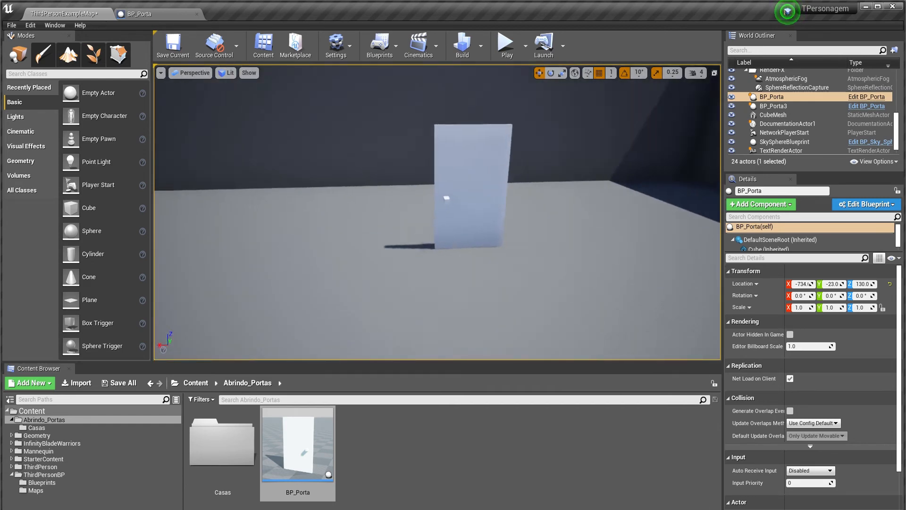
pyautogui.moveTo(521, 232); pyautogui.dragTo(514, 208, button='right')
pyautogui.press('w')
pyautogui.moveTo(455, 275); pyautogui.dragTo(397, 276, button='right')
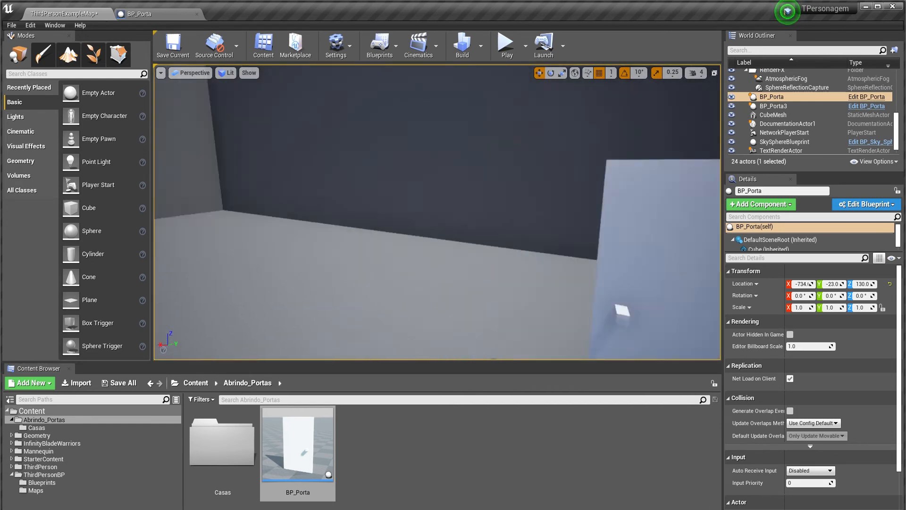
pyautogui.press('f')
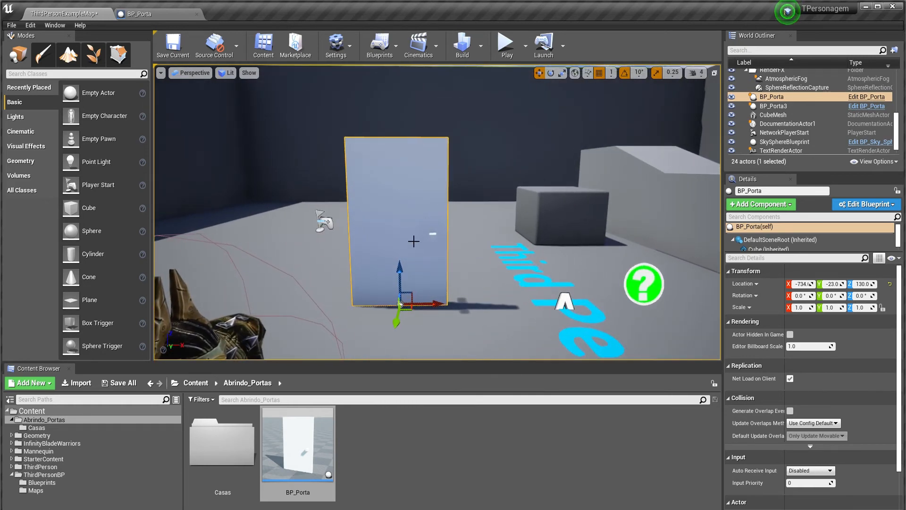
pyautogui.moveTo(520, 267); pyautogui.dragTo(764, 257, button='right')
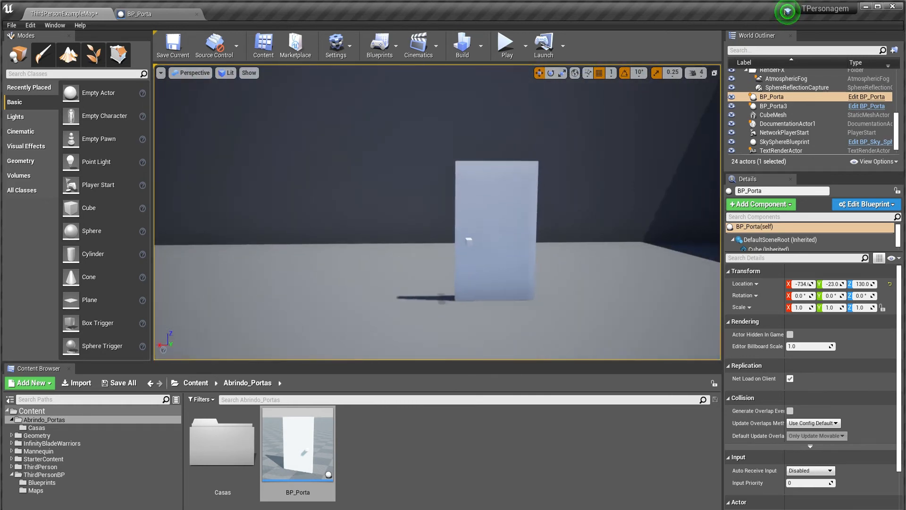
pyautogui.moveTo(519, 267); pyautogui.dragTo(584, 266, button='right')
pyautogui.press('s')
pyautogui.press('a')
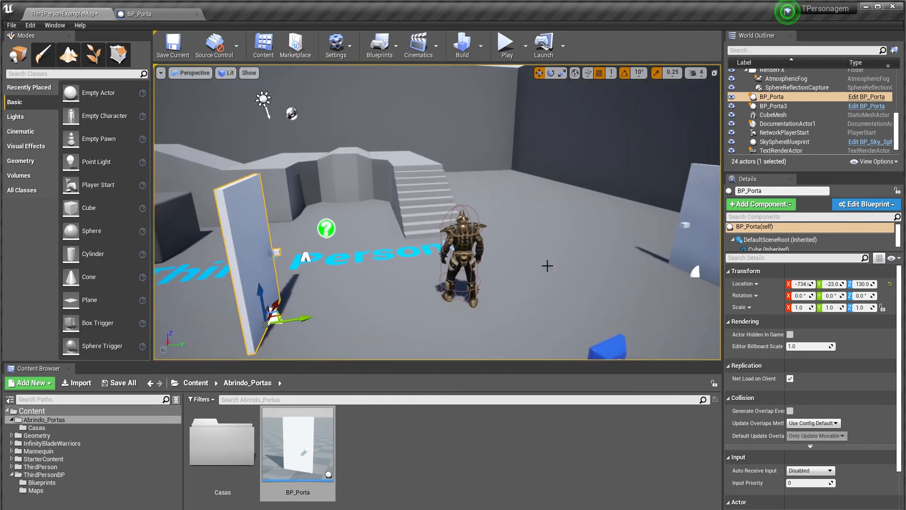
# Move the Blueprint's handle to the door's opposite side edge, at about X -56, and check the placed doors in the level
pyautogui.click(140, 14)
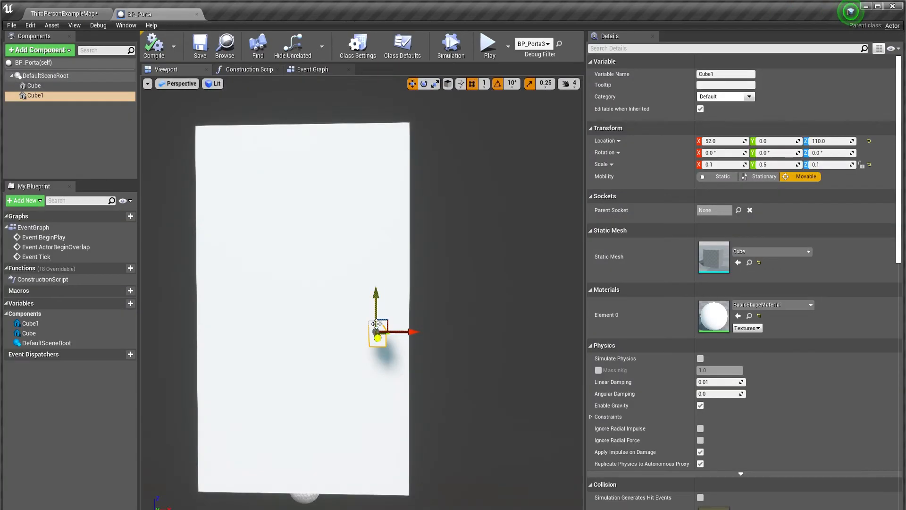
pyautogui.moveTo(249, 316); pyautogui.dragTo(260, 317)
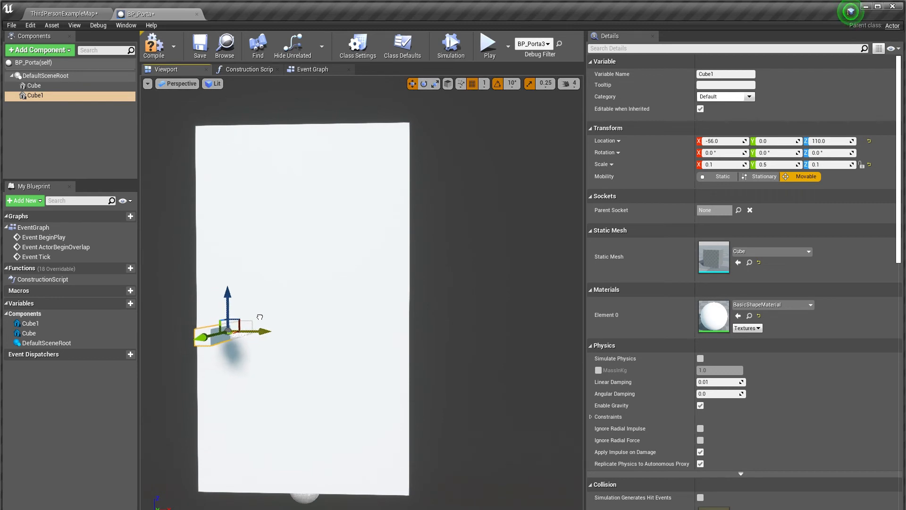
pyautogui.click(90, 6)
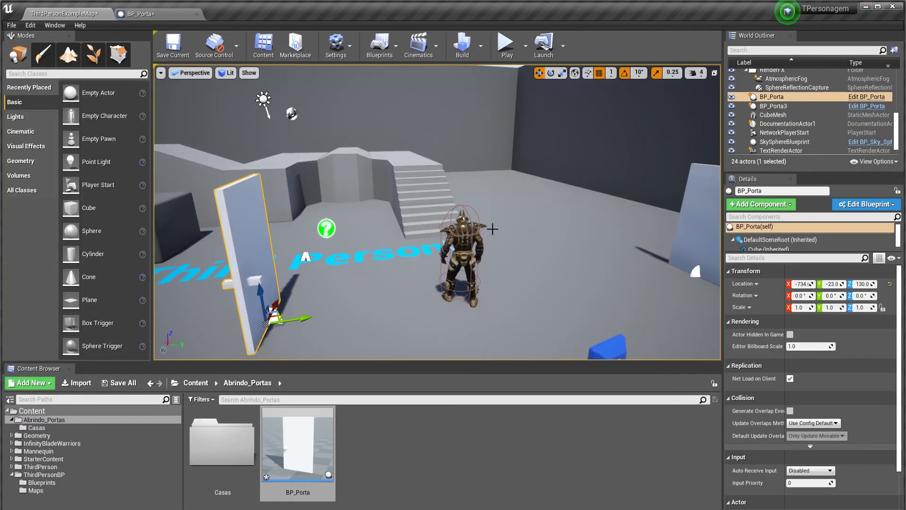
pyautogui.press('f')
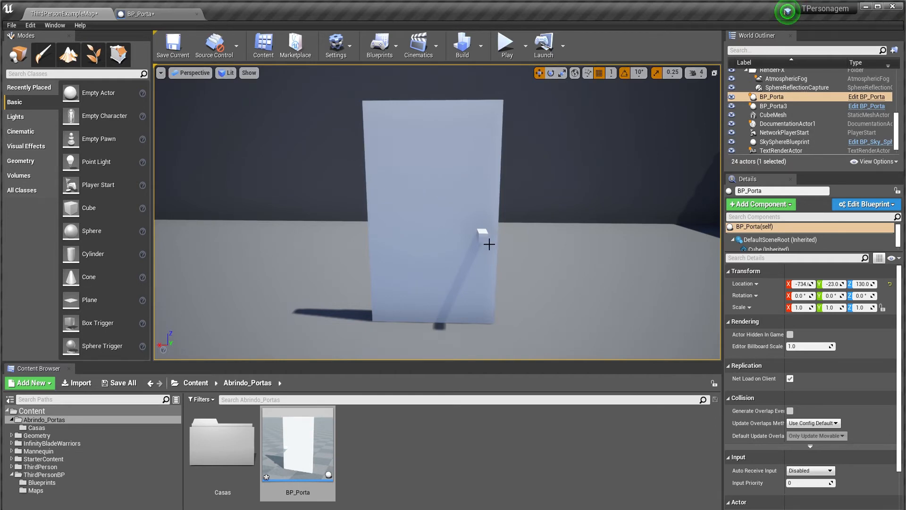
# Move the handle Cube1 in BP_Porta across to the door's other side edge at X 53 and compile the Blueprint
pyautogui.click(148, 16)
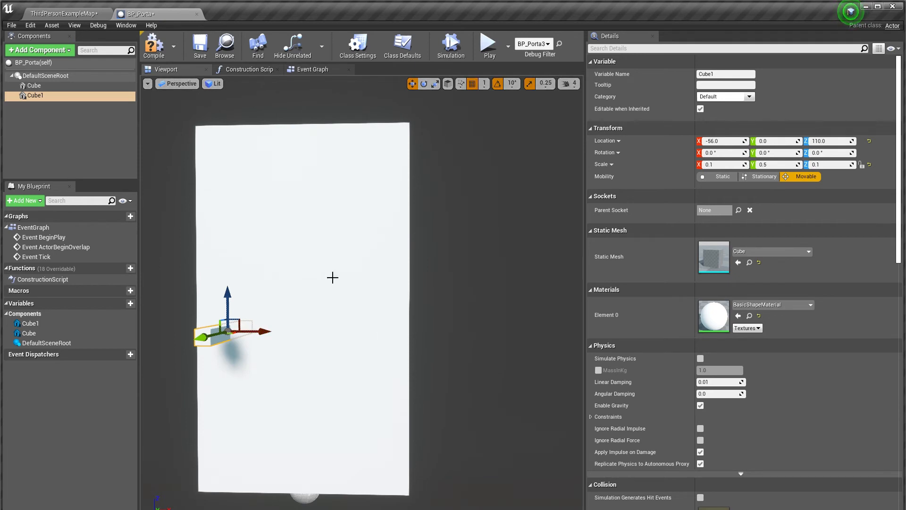
pyautogui.click(162, 47)
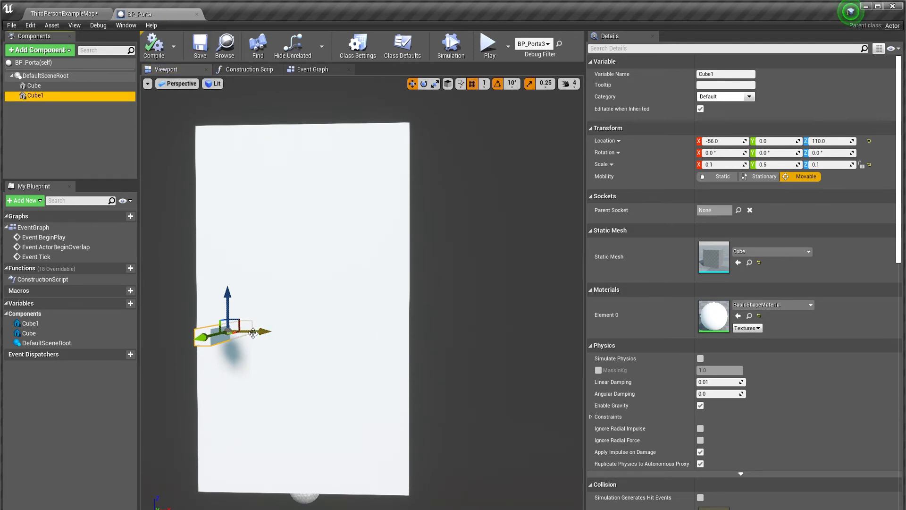
pyautogui.moveTo(253, 333); pyautogui.dragTo(403, 333)
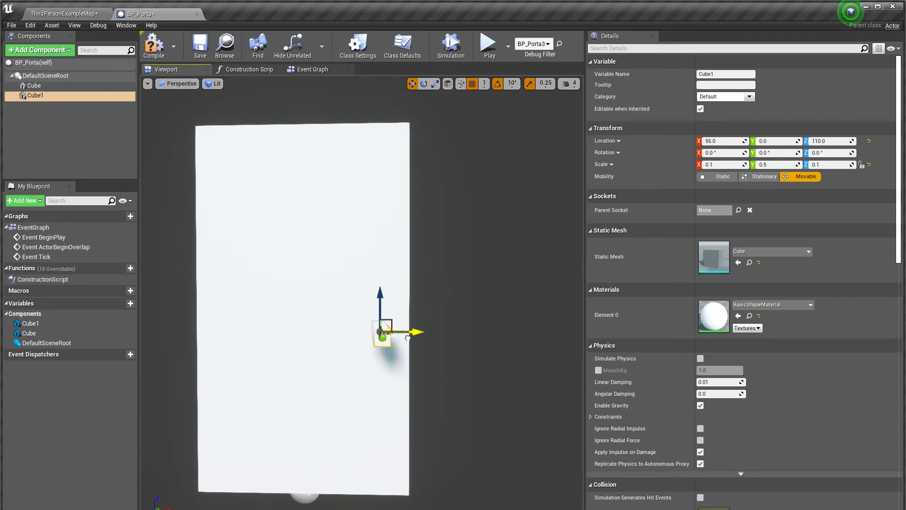
pyautogui.click(157, 51)
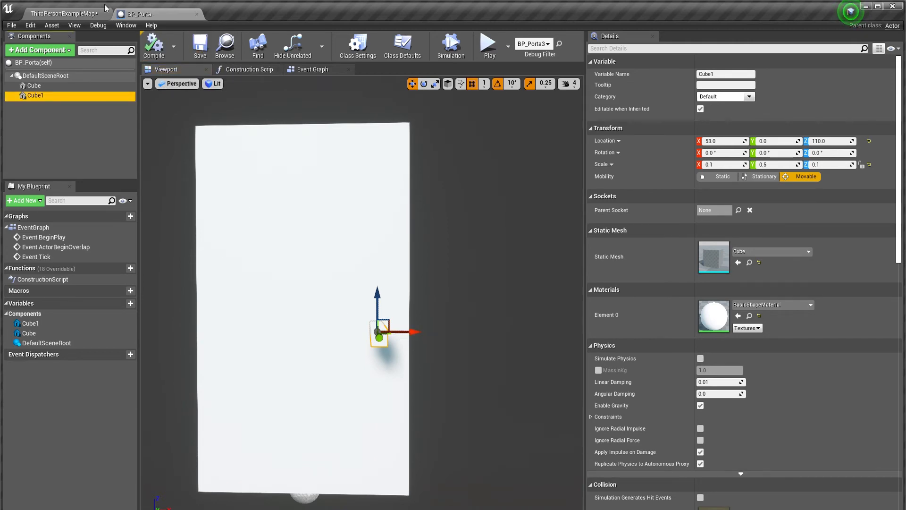
# Shift the selected BP_Porta door slightly away from the character along the Y axis and save the level
pyautogui.click(104, 11)
pyautogui.moveTo(436, 267); pyautogui.dragTo(162, 265, button='right')
pyautogui.moveTo(304, 238); pyautogui.dragTo(425, 279, button='right')
pyautogui.press('s')
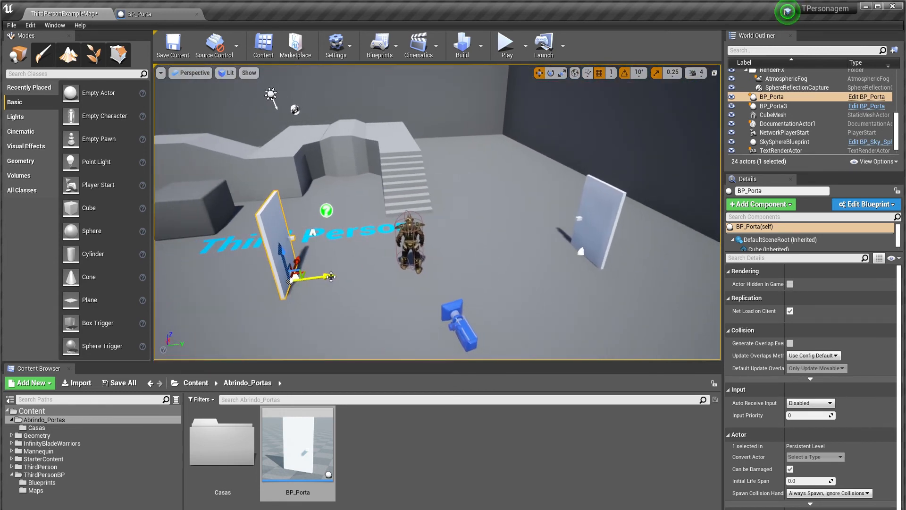
pyautogui.moveTo(328, 276); pyautogui.dragTo(306, 279)
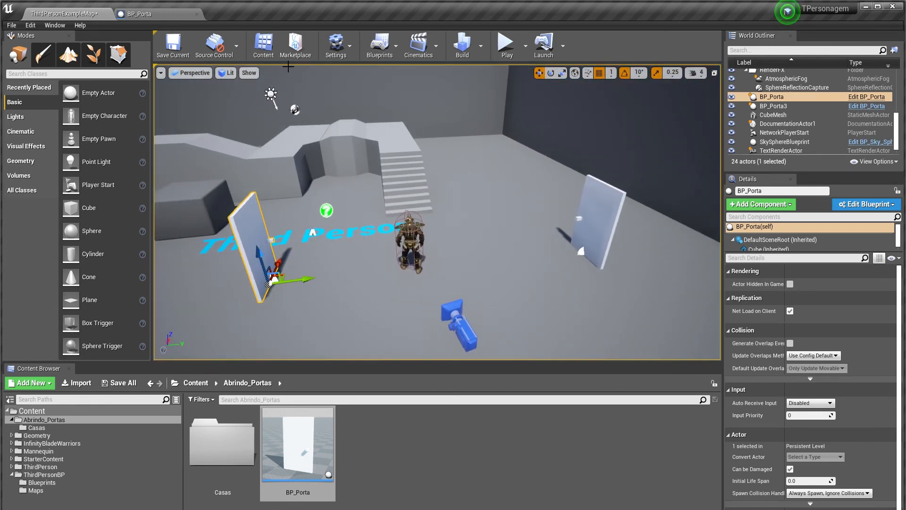
pyautogui.click(173, 45)
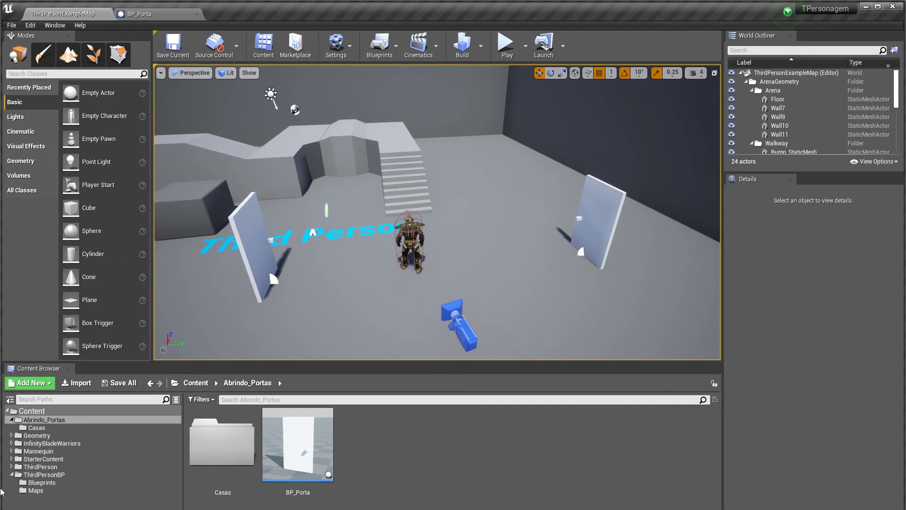
# Open the StarterContent Materials folder and examine the available materials down to the wood ones
pyautogui.click(51, 460)
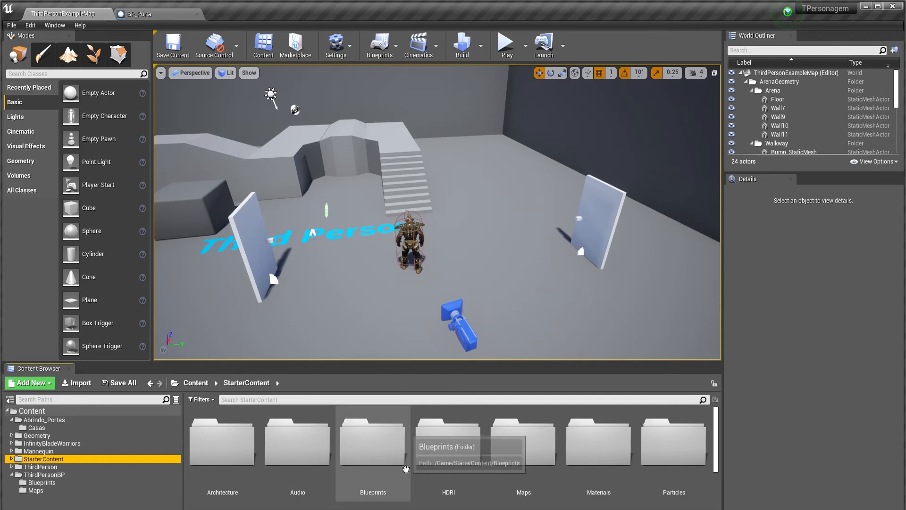
pyautogui.scroll(-1, 616, 448)
pyautogui.doubleClick(603, 448)
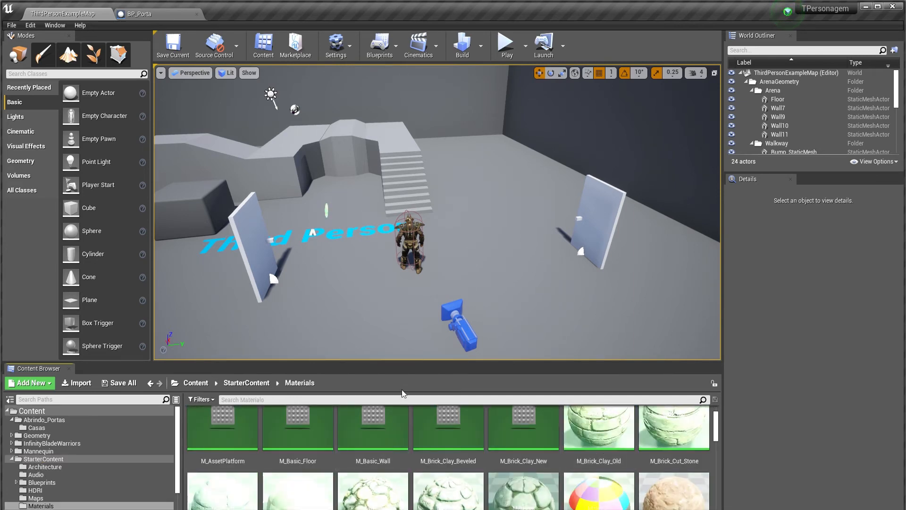
pyautogui.moveTo(423, 362); pyautogui.dragTo(421, 143)
pyautogui.scroll(1, 500, 391)
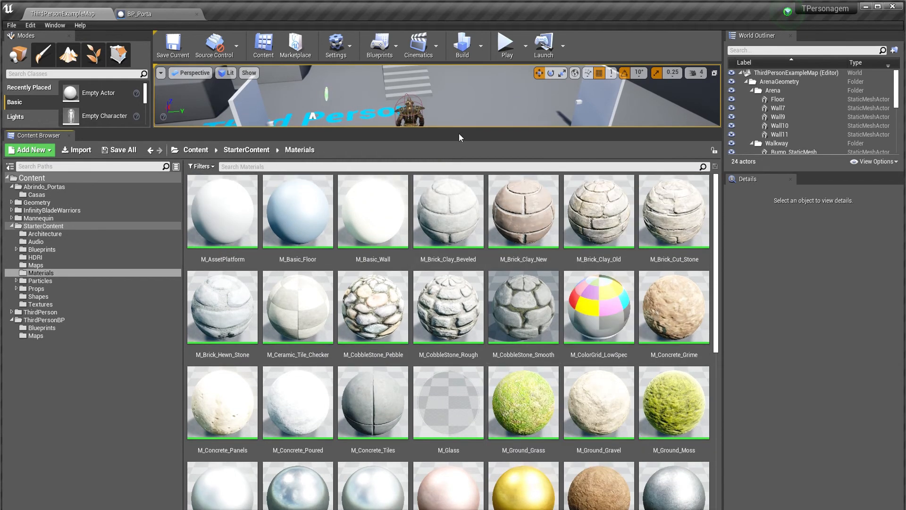
pyautogui.moveTo(466, 128); pyautogui.dragTo(467, 184)
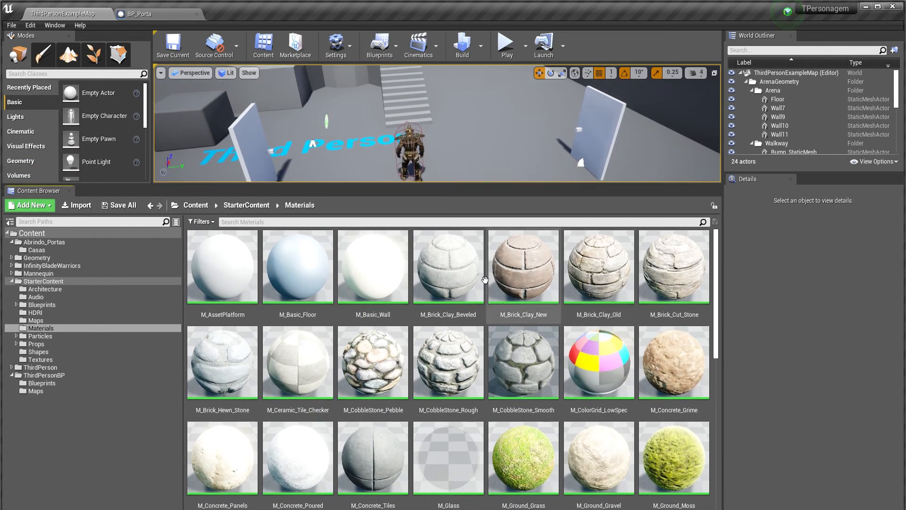
pyautogui.moveTo(717, 276); pyautogui.dragTo(738, 468)
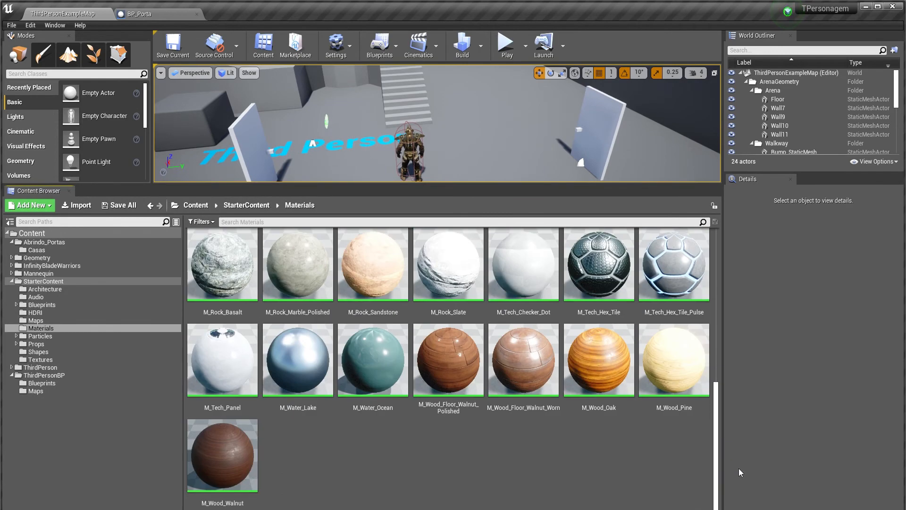
pyautogui.moveTo(731, 401); pyautogui.dragTo(571, 298)
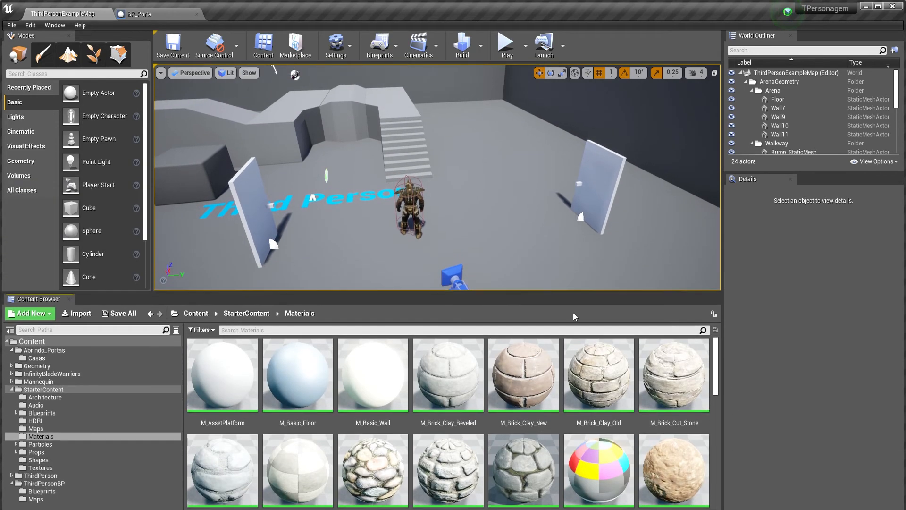
# Assign the M_Chair material to the door's Cube component in BP_Porta and inspect the door from an angle
pyautogui.click(162, 15)
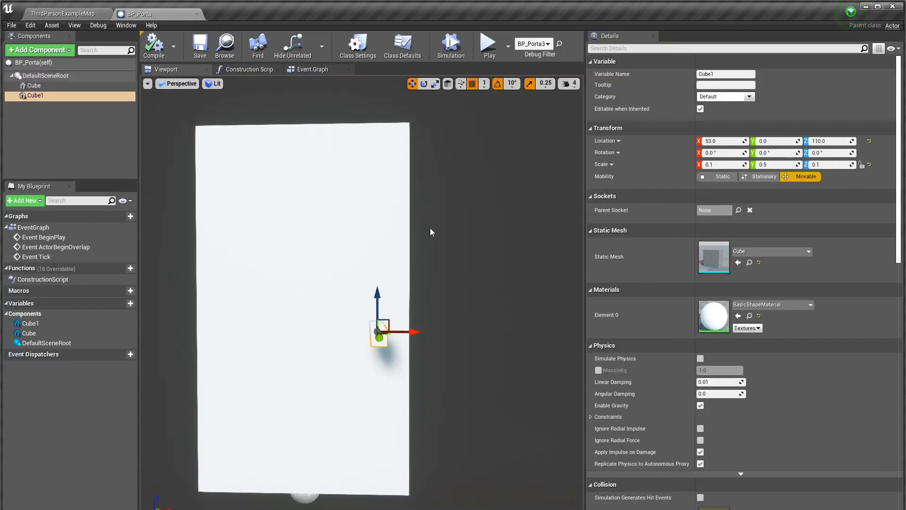
pyautogui.click(63, 95)
pyautogui.click(57, 85)
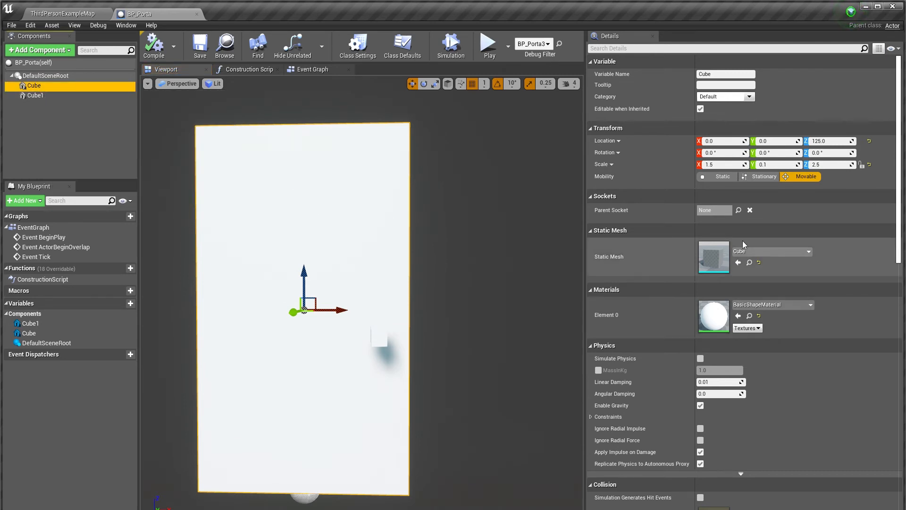
pyautogui.click(771, 305)
pyautogui.moveTo(876, 172)
pyautogui.mouseDown()
pyautogui.moveTo(883, 284)
pyautogui.moveTo(881, 187)
pyautogui.mouseUp()
pyautogui.scroll(-2, 793, 222)
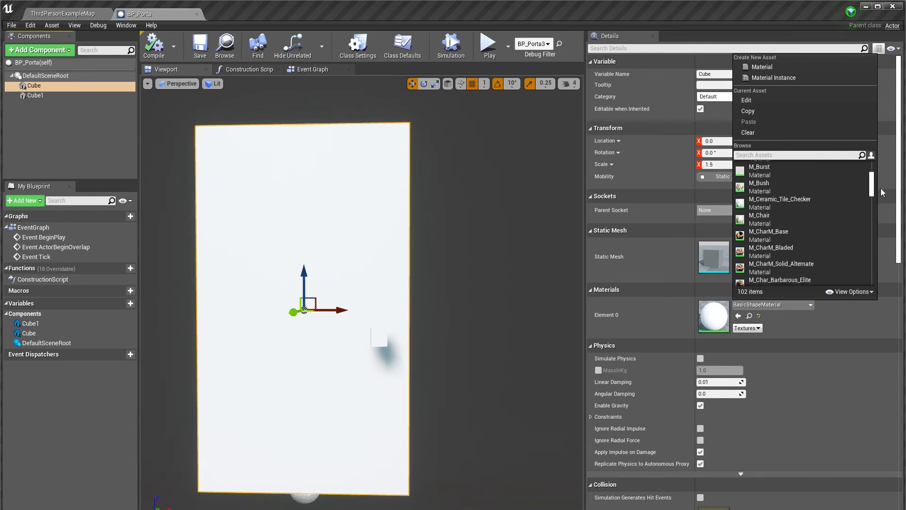
pyautogui.click(785, 221)
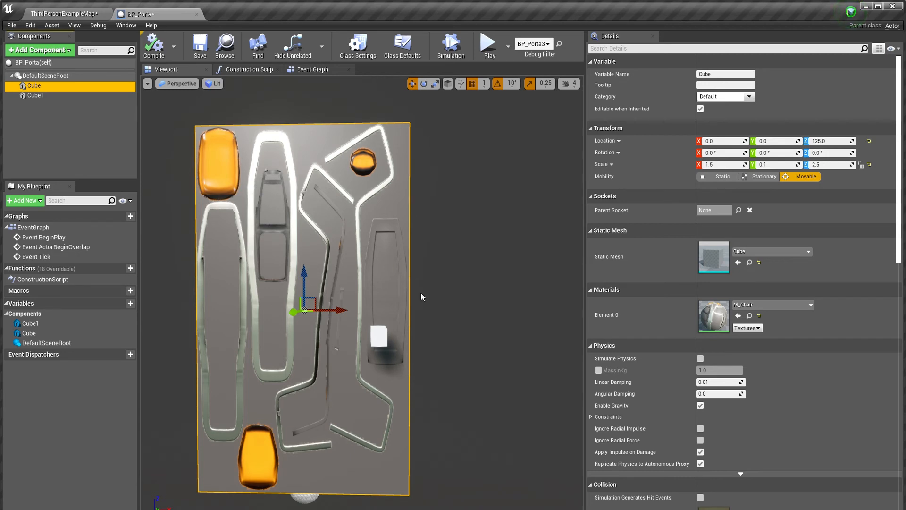
pyautogui.moveTo(422, 297); pyautogui.dragTo(376, 283)
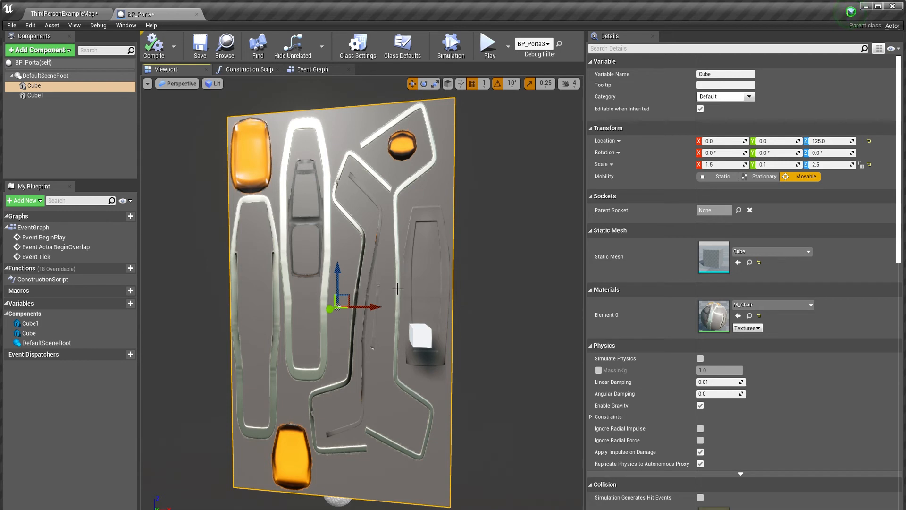
# Look through the assignable materials for the door's Cube, past the M_Char entries
pyautogui.click(779, 305)
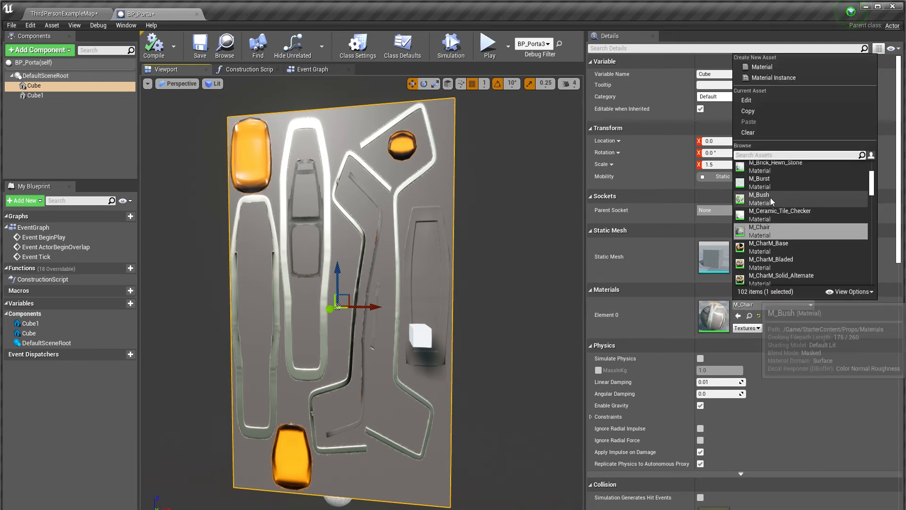
pyautogui.scroll(-4, 789, 241)
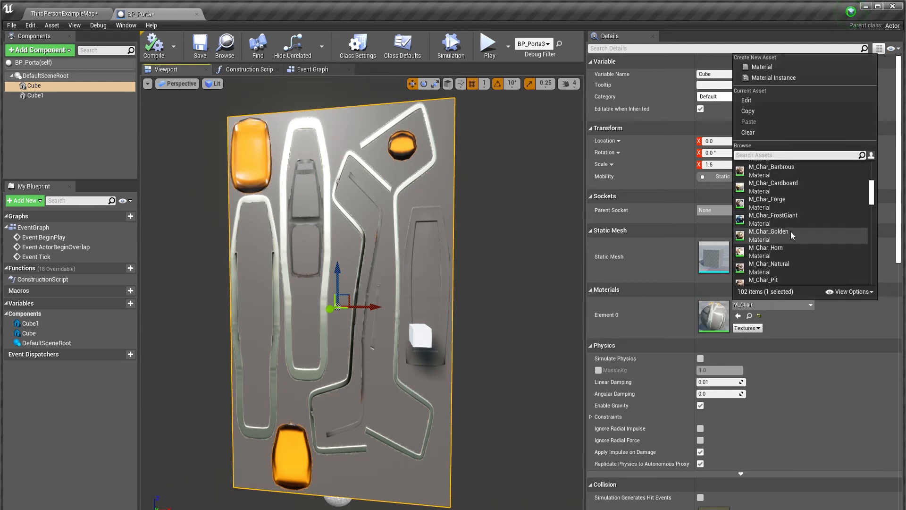
pyautogui.scroll(-3, 774, 241)
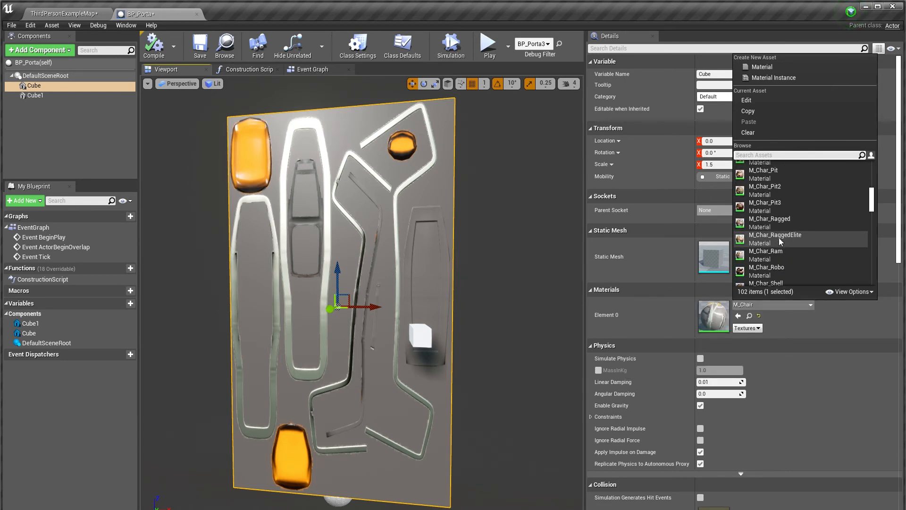
pyautogui.click(783, 245)
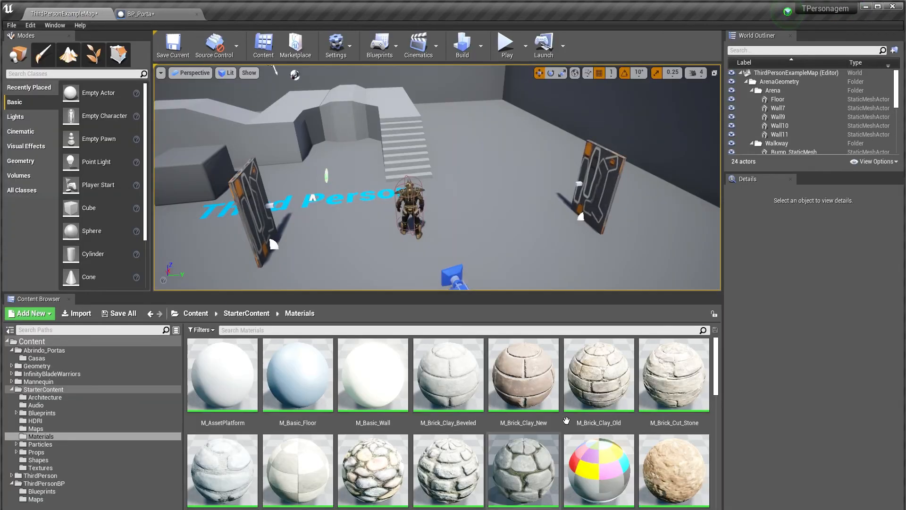
# Enlarge the Content Browser to show the wood materials and place BP_Porta's editor in a narrow separate window beside it
pyautogui.moveTo(455, 300); pyautogui.dragTo(454, 146)
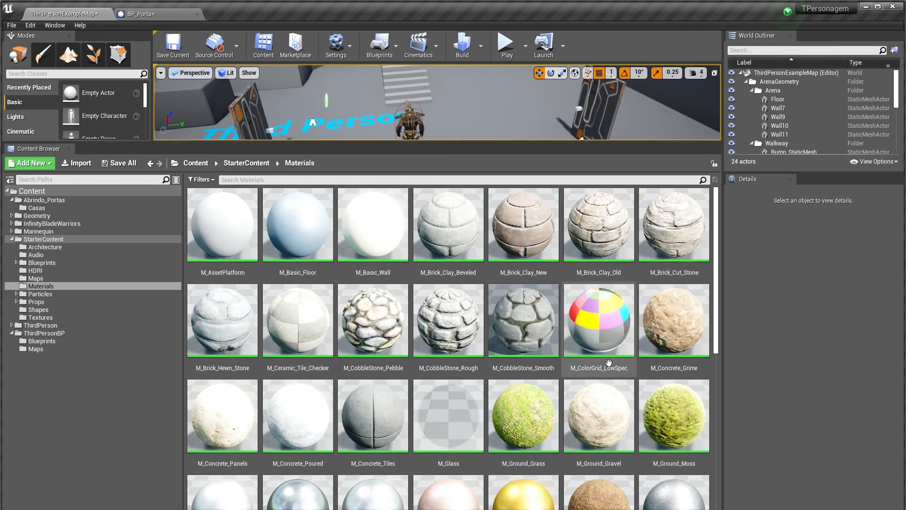
pyautogui.scroll(-7, 534, 314)
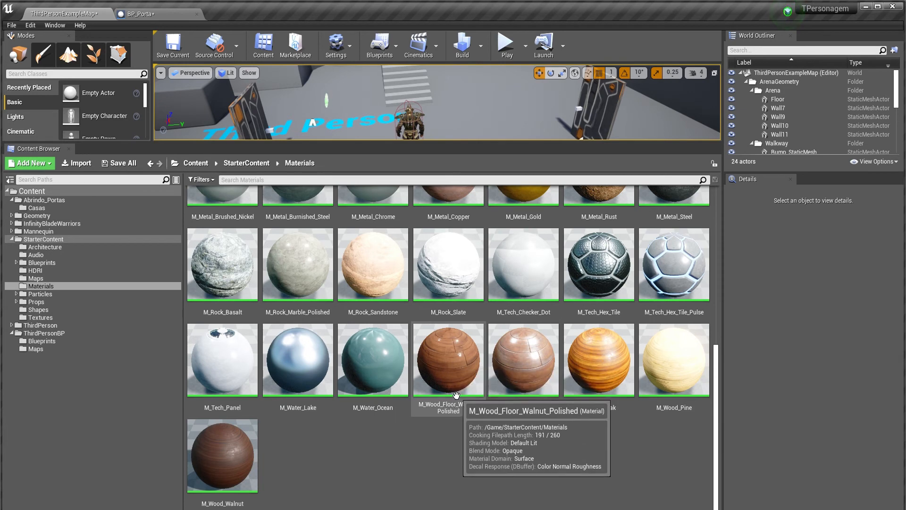
pyautogui.moveTo(141, 14); pyautogui.dragTo(469, 11)
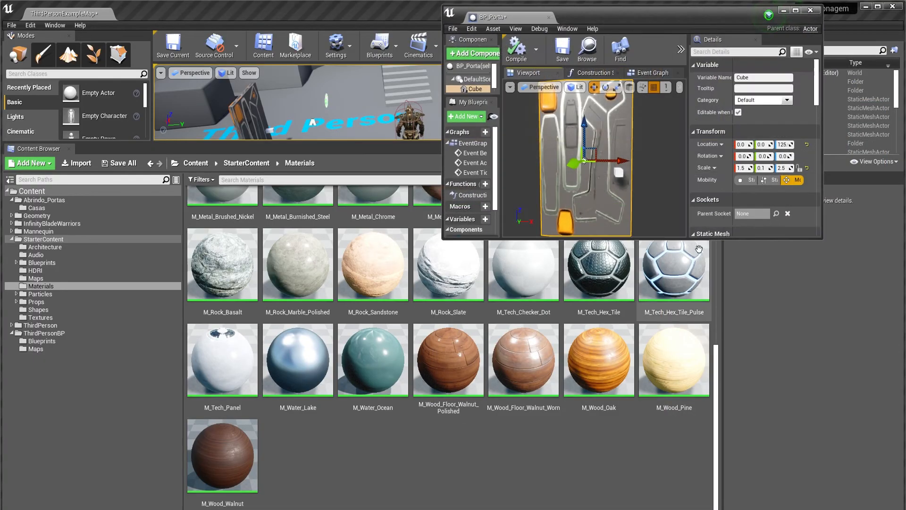
pyautogui.moveTo(711, 293); pyautogui.dragTo(713, 496)
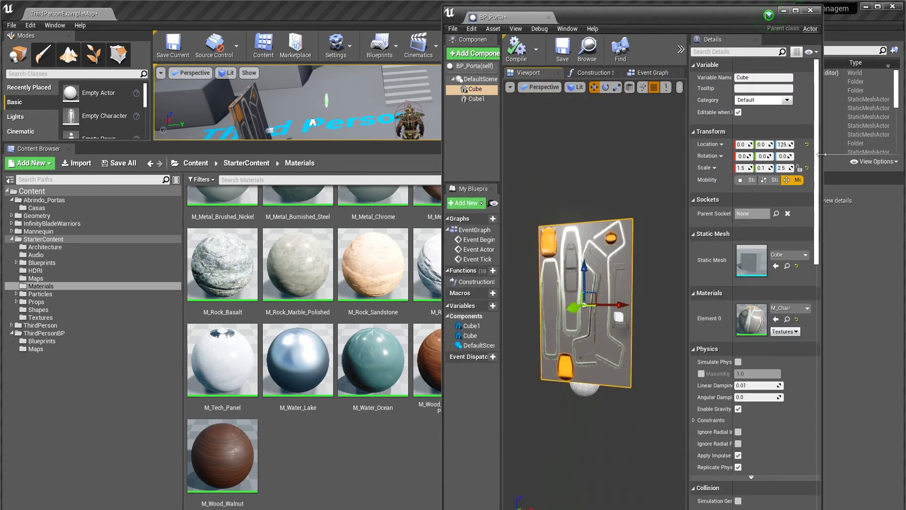
pyautogui.moveTo(821, 154); pyautogui.dragTo(865, 154)
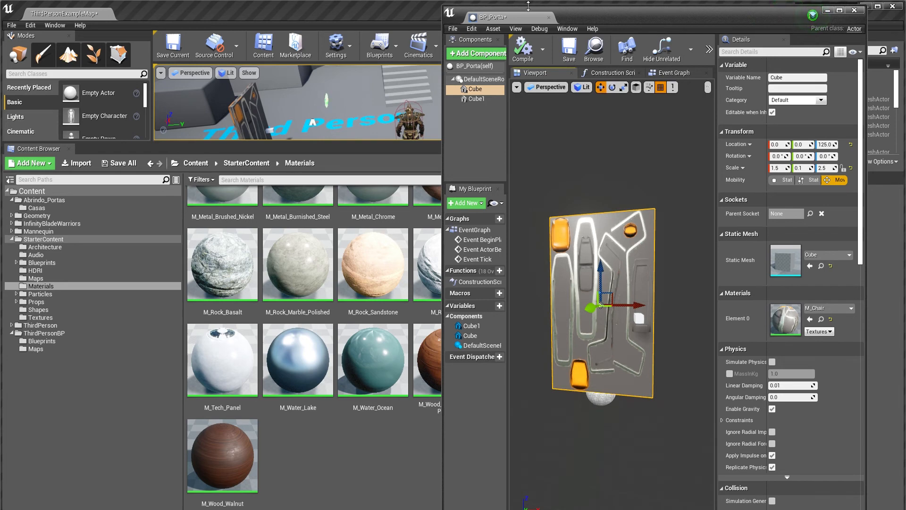
pyautogui.moveTo(528, 6); pyautogui.dragTo(566, 3)
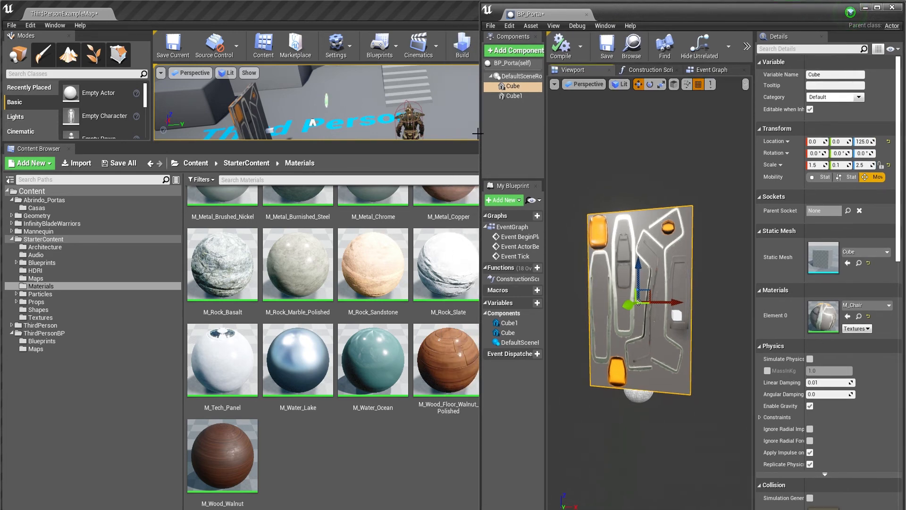
pyautogui.moveTo(481, 134); pyautogui.dragTo(636, 212)
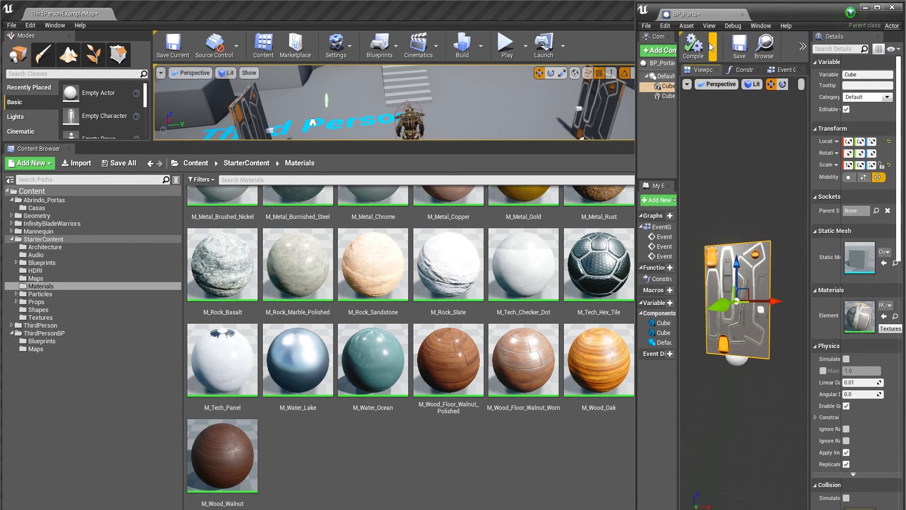
# Try the wood materials M_Wood_Floor_Walnut_Polished, M_Wood_Floor_Walnut_Worn, M_Wood_Oak and M_Wood_Walnut on the door's Cube
pyautogui.moveTo(446, 361); pyautogui.dragTo(860, 319)
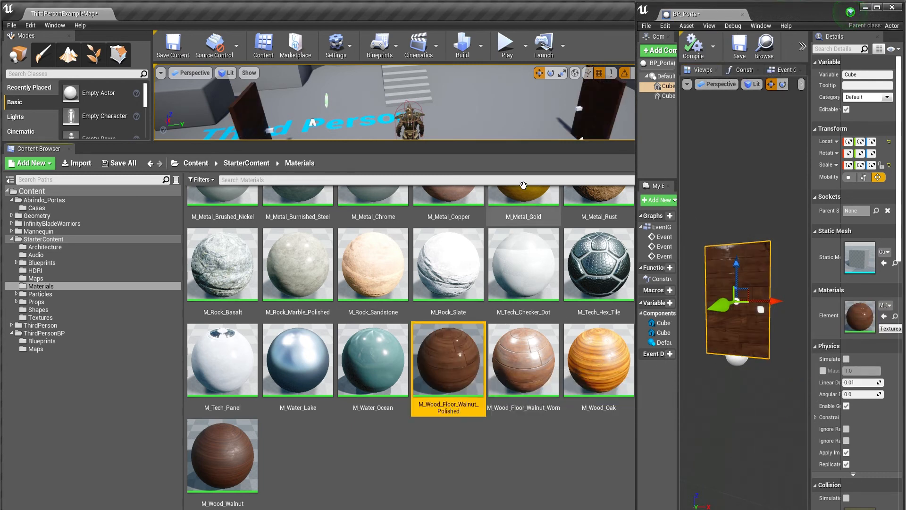
pyautogui.moveTo(756, 412); pyautogui.dragTo(748, 388)
pyautogui.moveTo(524, 359); pyautogui.dragTo(860, 319)
pyautogui.moveTo(576, 375); pyautogui.dragTo(860, 319)
pyautogui.moveTo(222, 453); pyautogui.dragTo(860, 319)
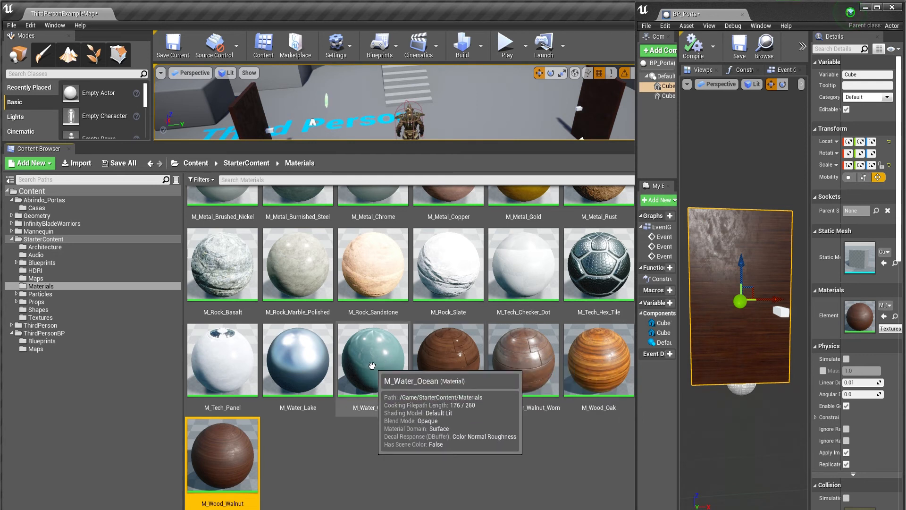
# Try the M_Water_Ocean, M_Tech_Hex_Tile and M_Rock_Slate materials on the door's Cube
pyautogui.moveTo(371, 382); pyautogui.dragTo(860, 315)
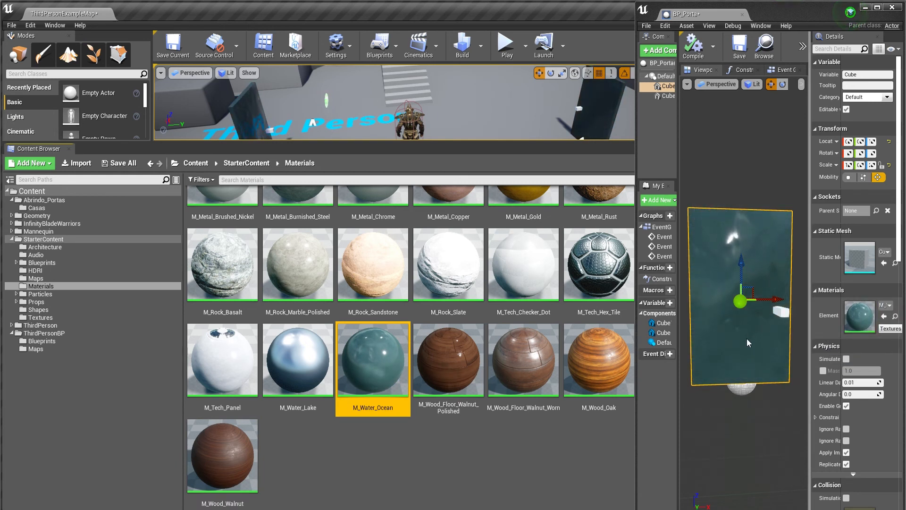
pyautogui.moveTo(747, 338); pyautogui.dragTo(731, 332)
pyautogui.moveTo(598, 264); pyautogui.dragTo(873, 320)
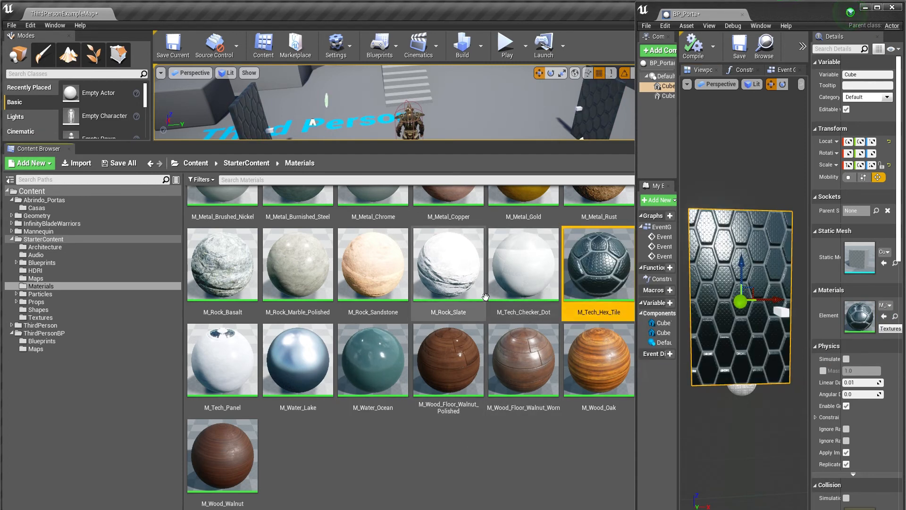
pyautogui.moveTo(426, 276); pyautogui.dragTo(860, 315)
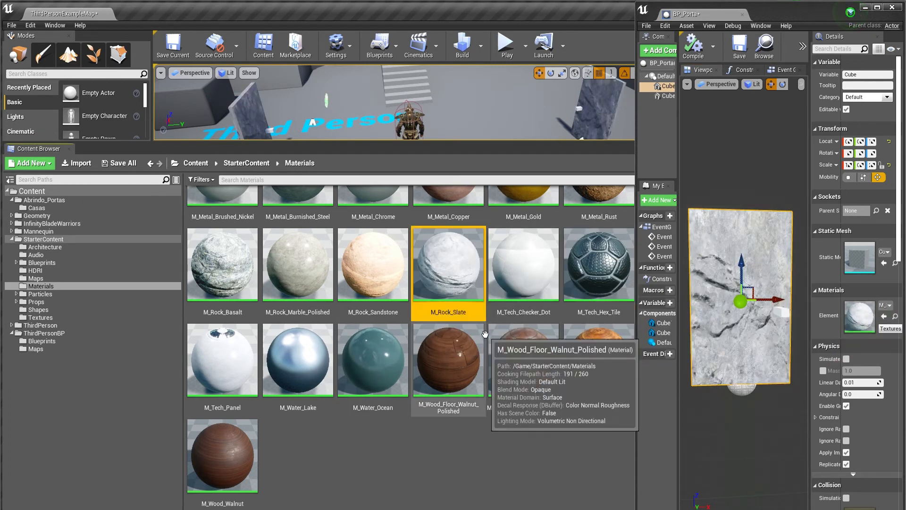
# Apply the M_Rock_Basalt material to the door's Cube
pyautogui.scroll(1, 481, 349)
pyautogui.scroll(1, 478, 345)
pyautogui.moveTo(227, 358); pyautogui.dragTo(855, 314)
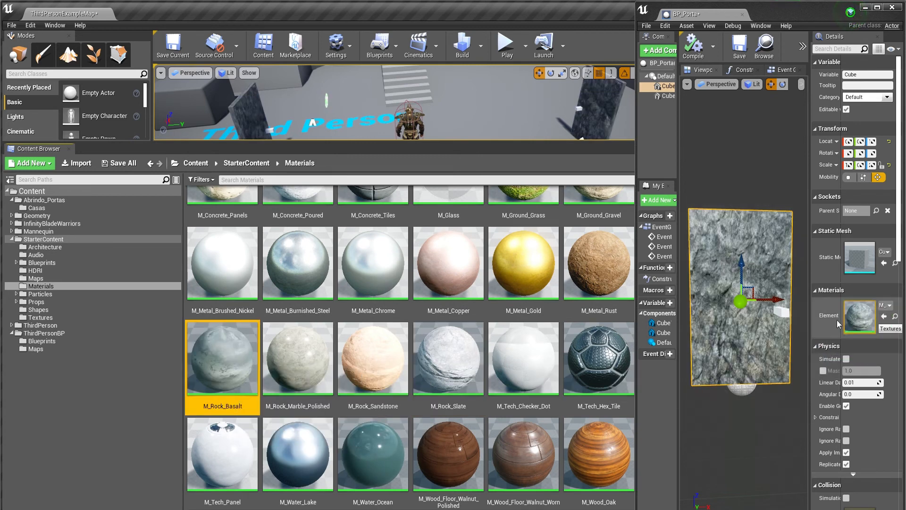
# Try the M_Ground_Grass and M_CobbleStone_Pebble materials on the door's Cube
pyautogui.scroll(2, 519, 354)
pyautogui.moveTo(524, 293); pyautogui.dragTo(856, 315)
pyautogui.scroll(1, 462, 328)
pyautogui.scroll(1, 462, 328)
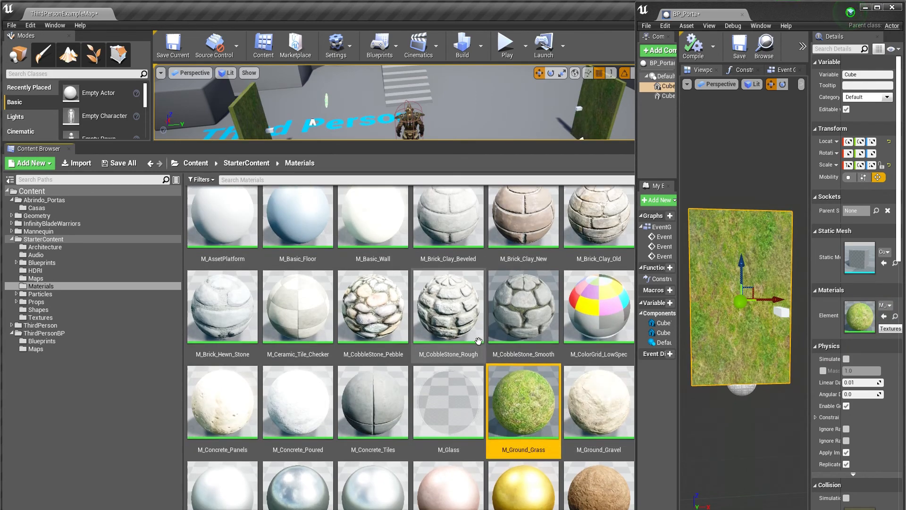
pyautogui.moveTo(372, 321); pyautogui.dragTo(858, 316)
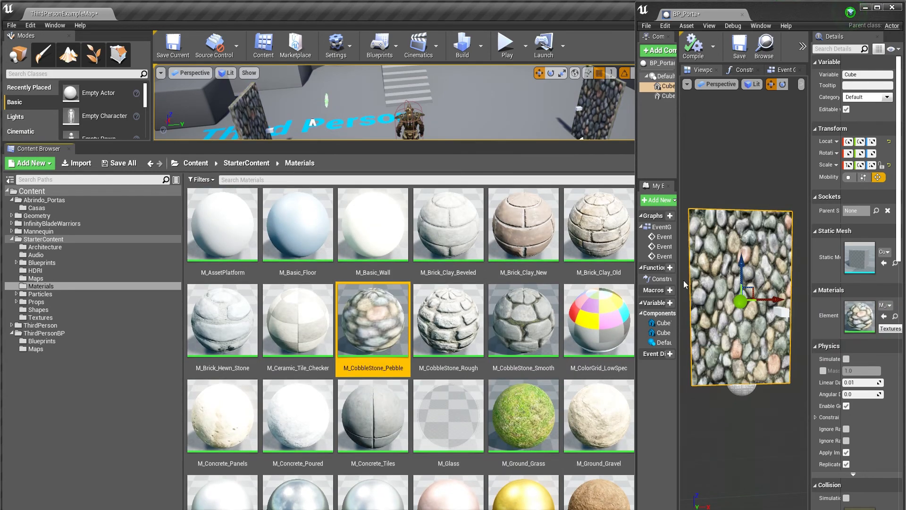
# Try the M_Brick_Clay_New, M_Brick_Clay_Beveled, M_Brick_Clay_Old and M_Basic_Wall materials on the door's Cube
pyautogui.moveTo(523, 227); pyautogui.dragTo(859, 316)
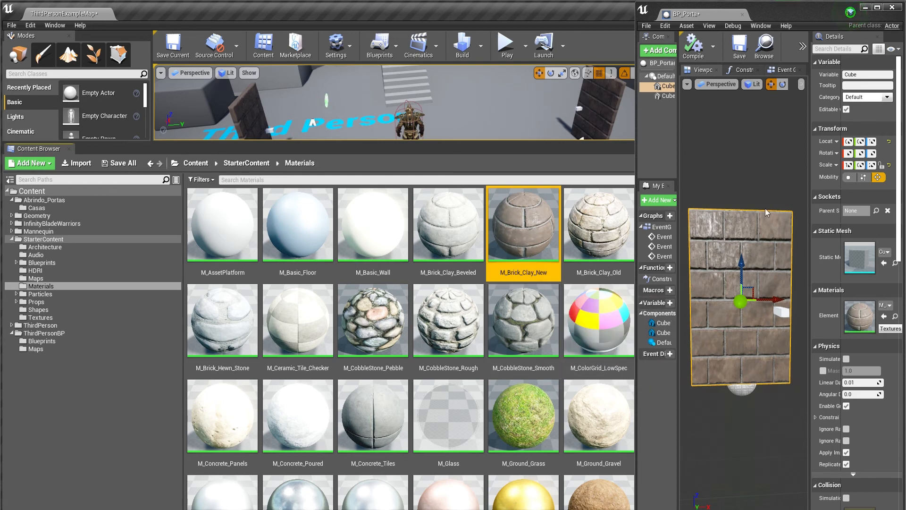
pyautogui.moveTo(448, 227); pyautogui.dragTo(863, 325)
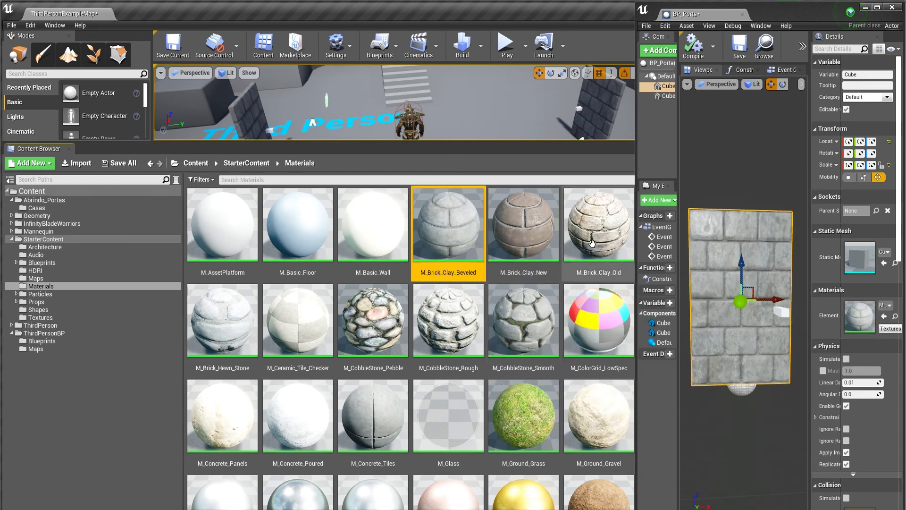
pyautogui.moveTo(599, 226); pyautogui.dragTo(848, 321)
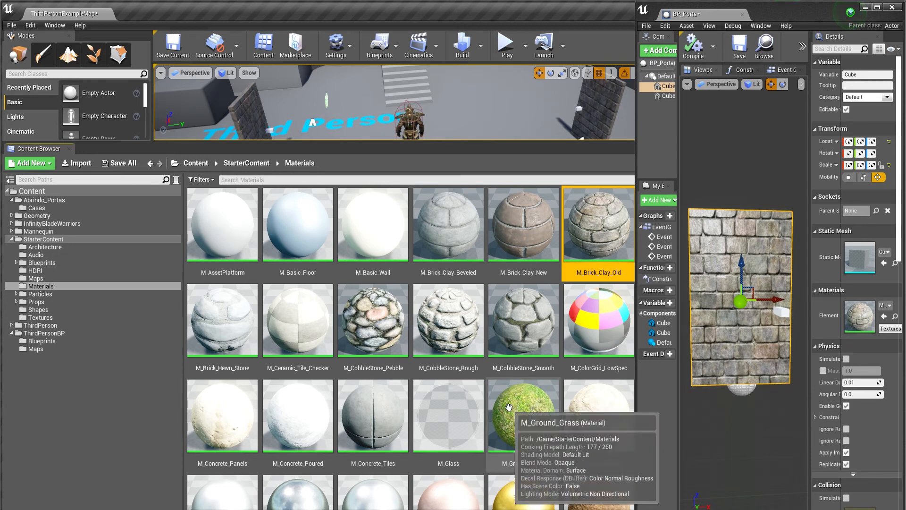
pyautogui.scroll(-2, 517, 402)
pyautogui.scroll(2, 516, 402)
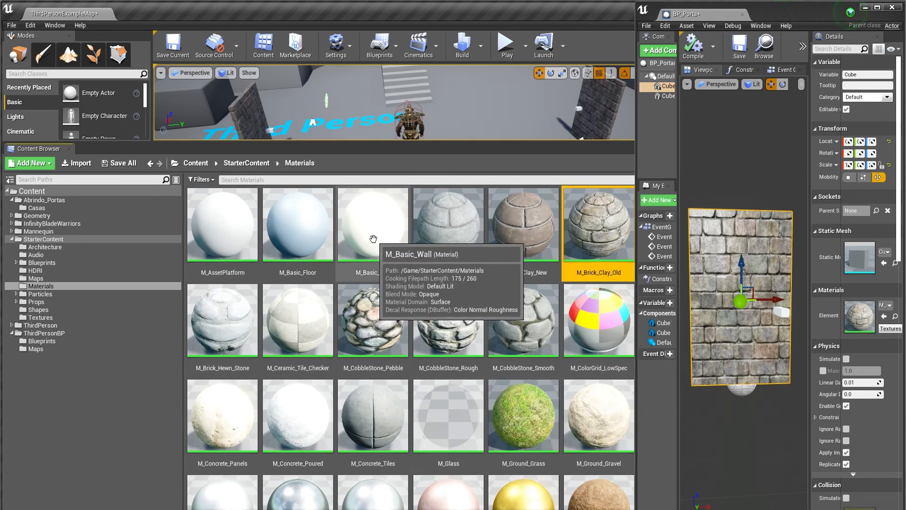
pyautogui.moveTo(373, 238); pyautogui.dragTo(859, 316)
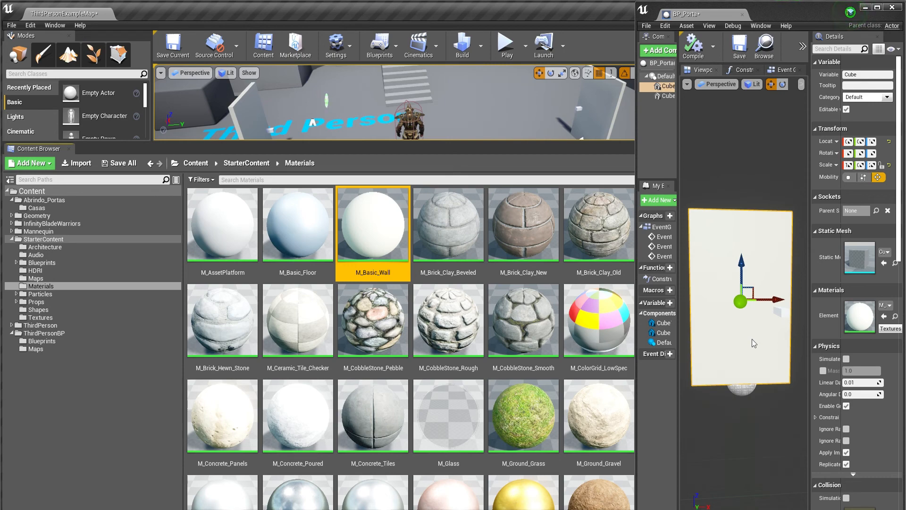
# Apply the M_Wood_Oak material to the door's Cube and enlarge the level viewport to inspect the placed doors
pyautogui.scroll(-8, 514, 357)
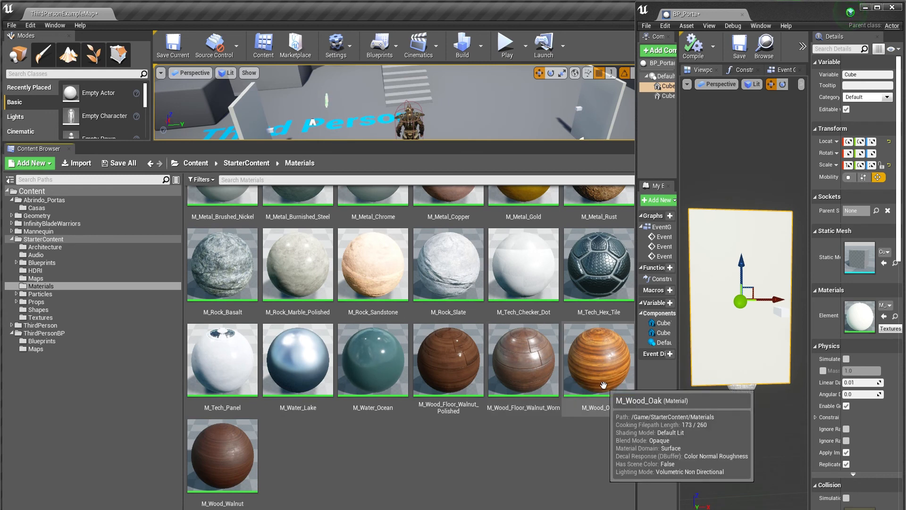
pyautogui.moveTo(598, 371); pyautogui.dragTo(813, 310)
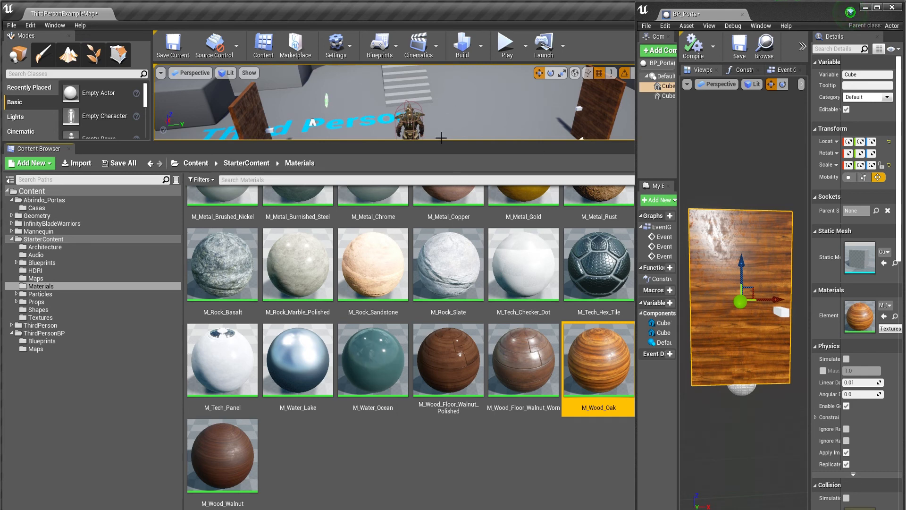
pyautogui.moveTo(450, 143); pyautogui.dragTo(484, 284)
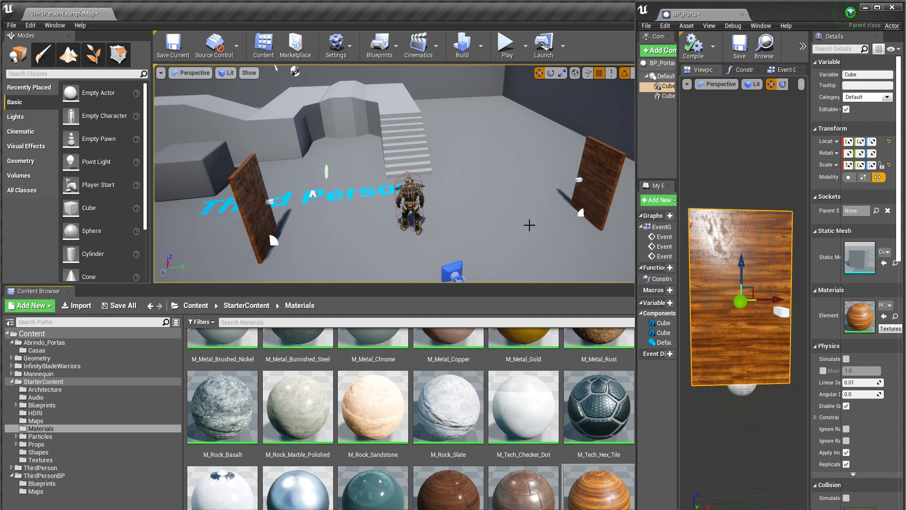
pyautogui.moveTo(539, 234); pyautogui.dragTo(608, 226, button='right')
pyautogui.scroll(-4, 514, 433)
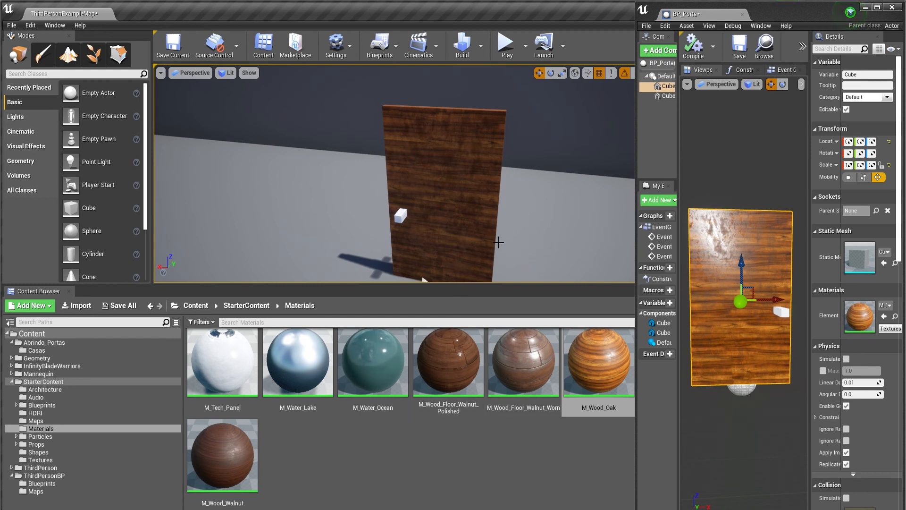
pyautogui.moveTo(527, 236); pyautogui.dragTo(525, 257, button='right')
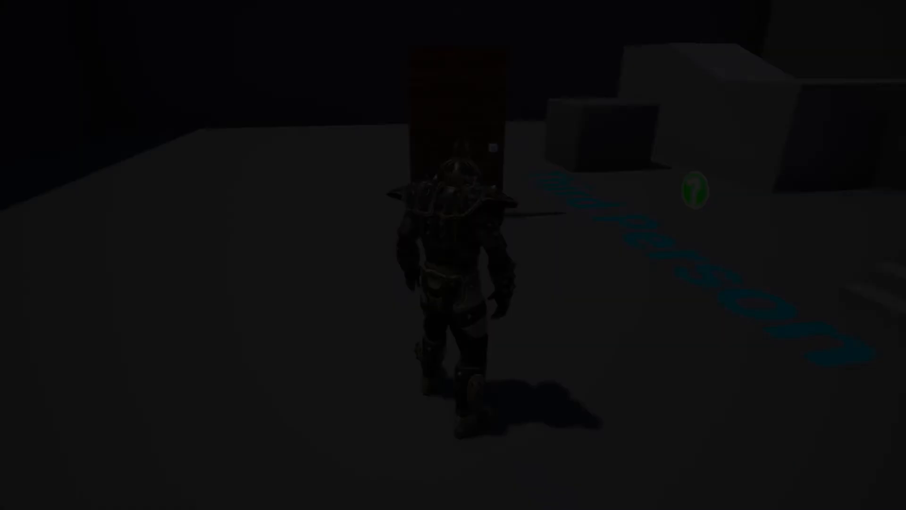
# Play-test the level by walking the character up to the wooden door, and end the session
pyautogui.press('w')
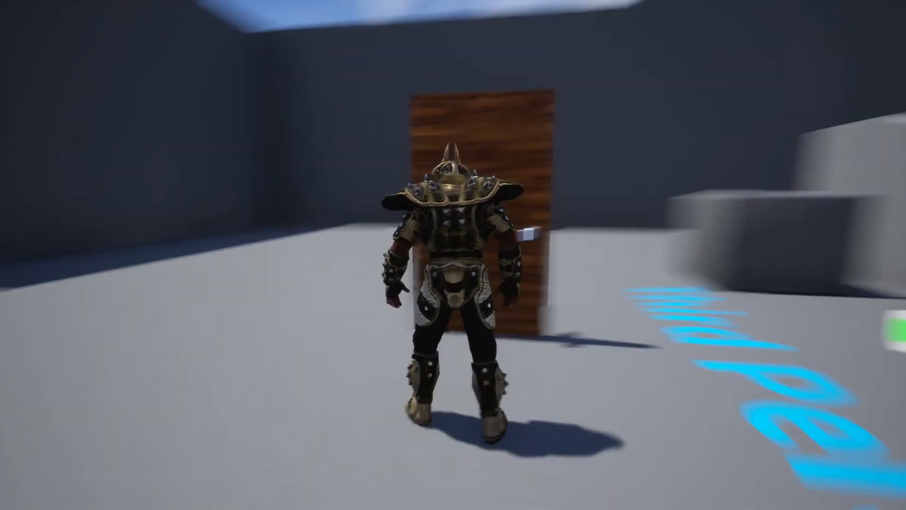
pyautogui.press('w')
pyautogui.press('w')
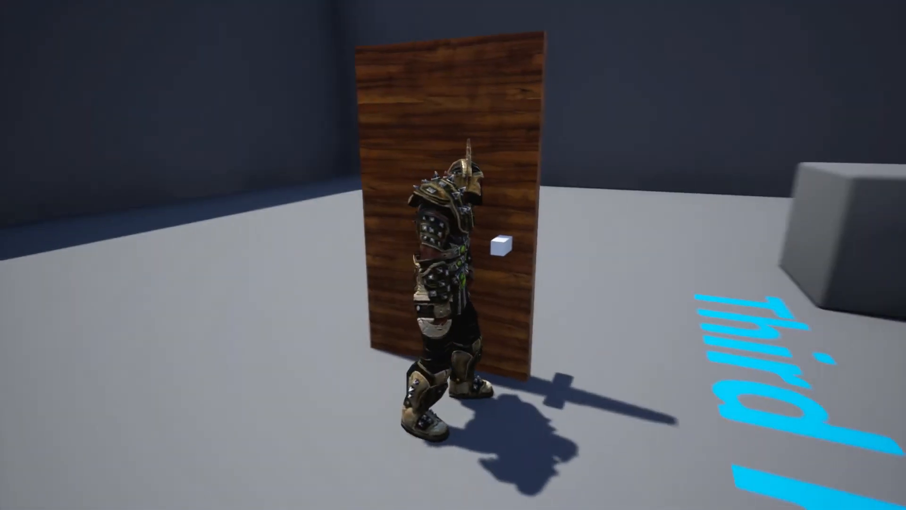
pyautogui.press('w')
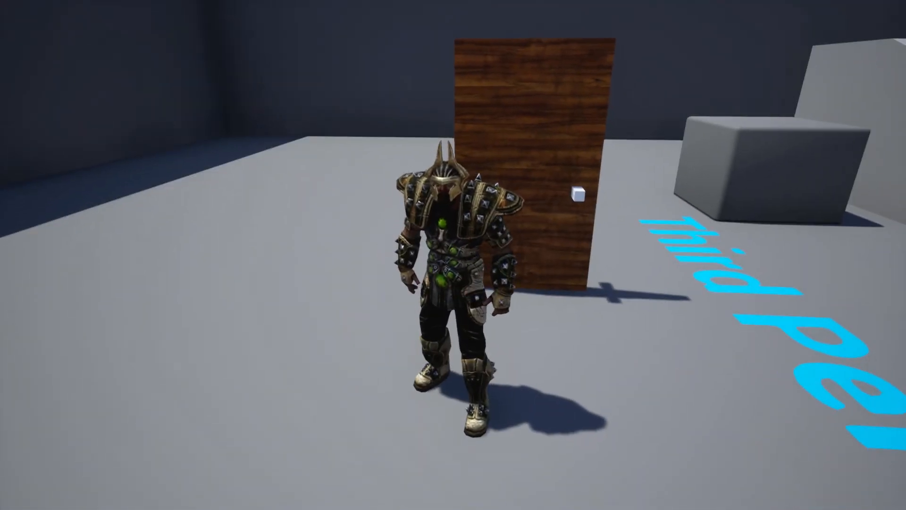
pyautogui.press('F11')
pyautogui.press('Escape')
# Place the Casa_Quadrada mesh from the Casas folder in the level, and rotate and move it onto the floor around the door
pyautogui.doubleClick(230, 435)
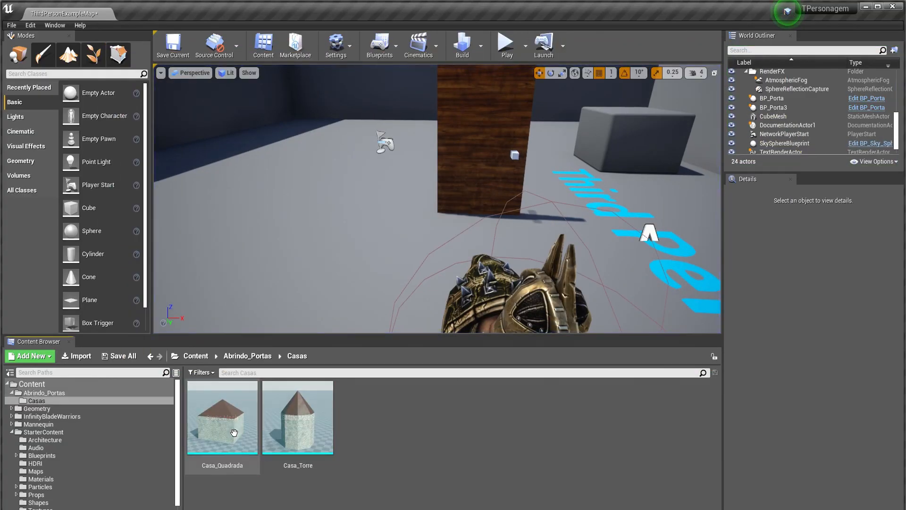
pyautogui.moveTo(222, 415); pyautogui.dragTo(368, 139)
pyautogui.moveTo(366, 102)
pyautogui.mouseDown()
pyautogui.moveTo(352, 184)
pyautogui.moveTo(364, 101)
pyautogui.mouseUp()
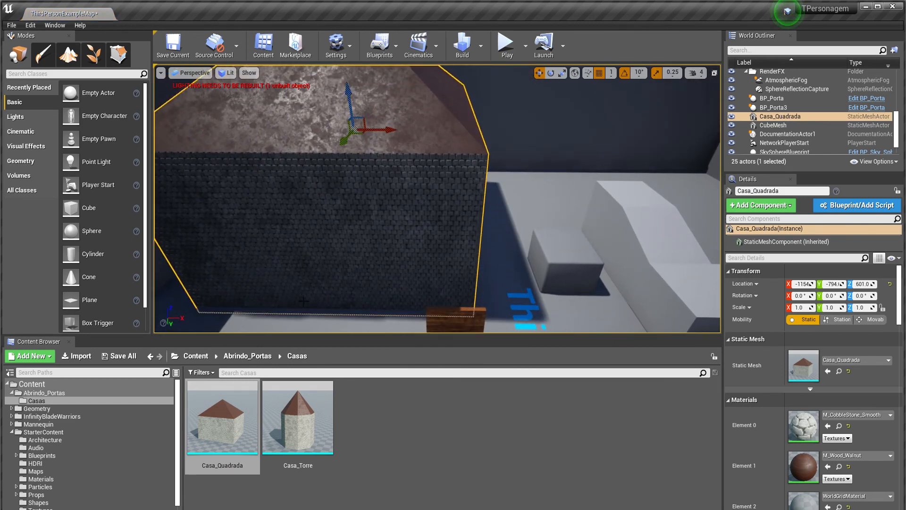
pyautogui.press('e')
pyautogui.moveTo(371, 152); pyautogui.dragTo(456, 149)
pyautogui.press('w')
pyautogui.moveTo(339, 145); pyautogui.dragTo(352, 125)
pyautogui.moveTo(365, 93)
pyautogui.mouseDown()
pyautogui.moveTo(366, 105)
pyautogui.moveTo(369, 92)
pyautogui.mouseUp()
pyautogui.moveTo(369, 92); pyautogui.dragTo(343, 93, button='right')
# Move the door in front of the house into the doorway of Casa_Quadrada
pyautogui.click(515, 296)
pyautogui.moveTo(528, 305); pyautogui.dragTo(413, 265)
pyautogui.press('w')
pyautogui.moveTo(433, 282); pyautogui.dragTo(337, 241, button='right')
pyautogui.press('d')
pyautogui.moveTo(460, 272); pyautogui.dragTo(535, 323, button='right')
# Play-test the level full screen, walking the character to the house door to check its fit, and stop playing
pyautogui.hotkey('alt', 'p')
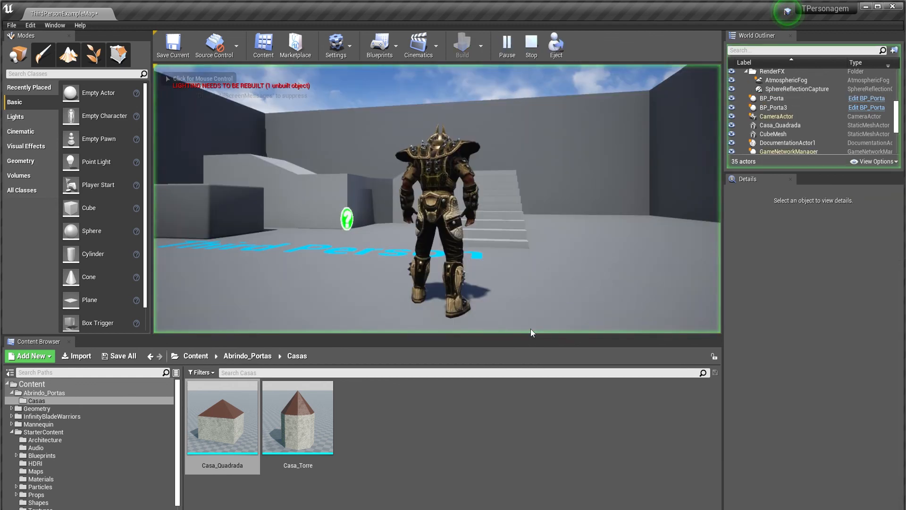
pyautogui.press('F11')
pyautogui.click(533, 333)
pyautogui.press('w')
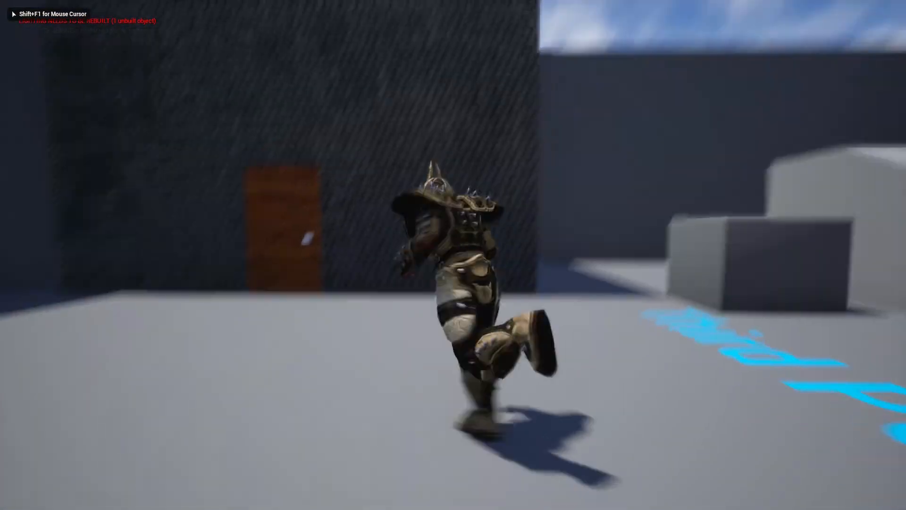
pyautogui.press('w')
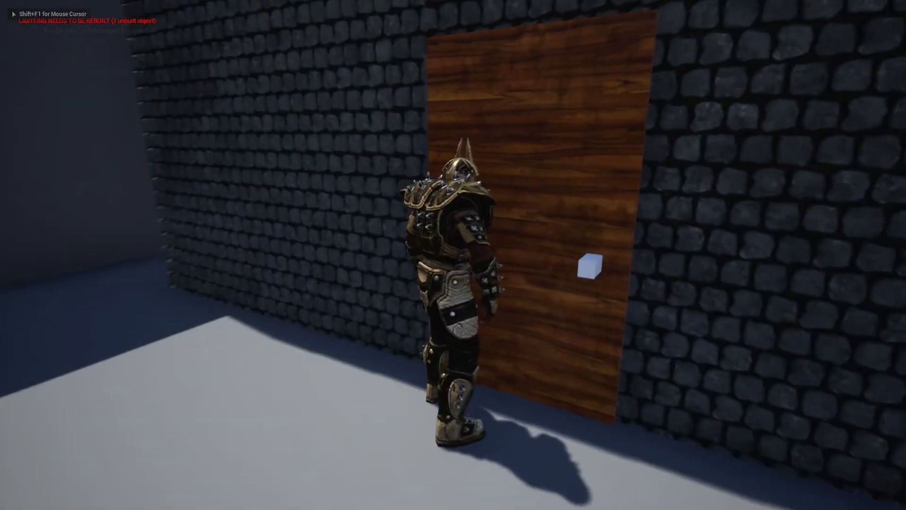
pyautogui.press('Escape')
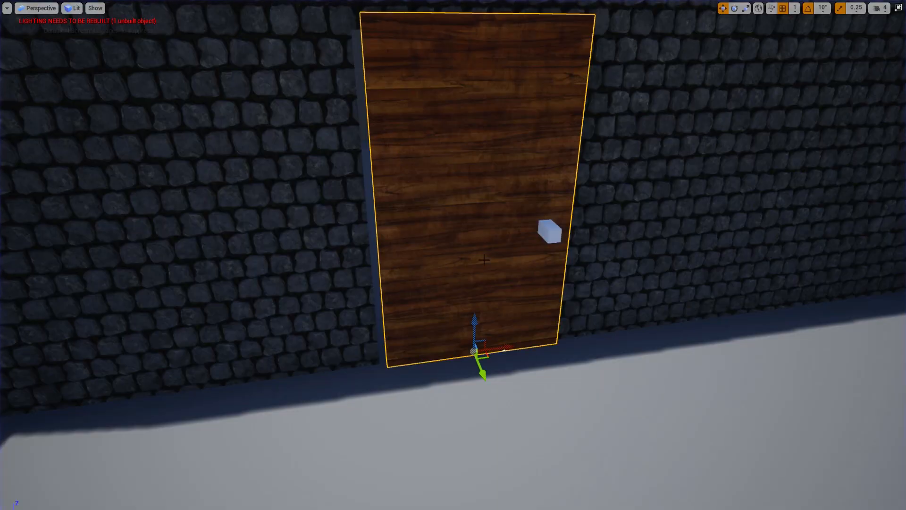
# Shift the door slightly sideways in its opening and raise Casa_Quadrada a little
pyautogui.moveTo(501, 351); pyautogui.dragTo(491, 352)
pyautogui.press('s')
pyautogui.moveTo(574, 163); pyautogui.dragTo(598, 134, button='right')
pyautogui.click(540, 332)
pyautogui.press('f')
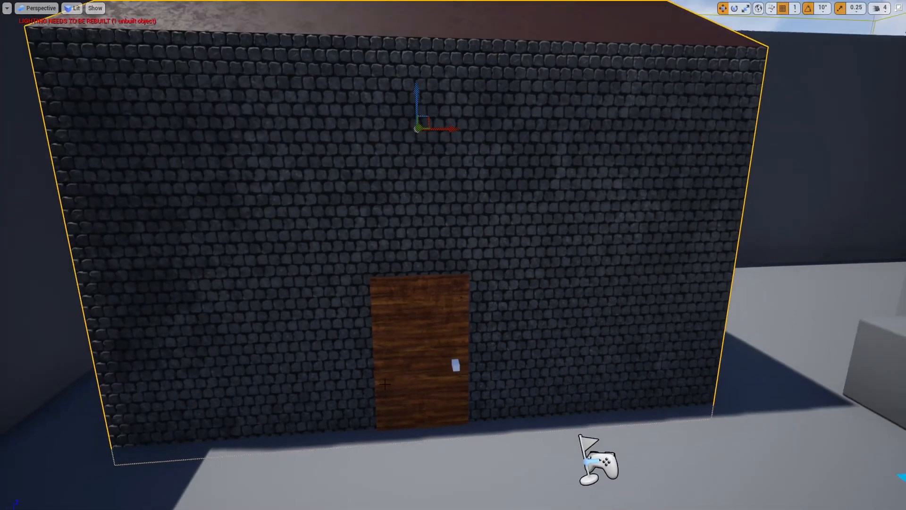
pyautogui.moveTo(420, 87); pyautogui.dragTo(421, 97)
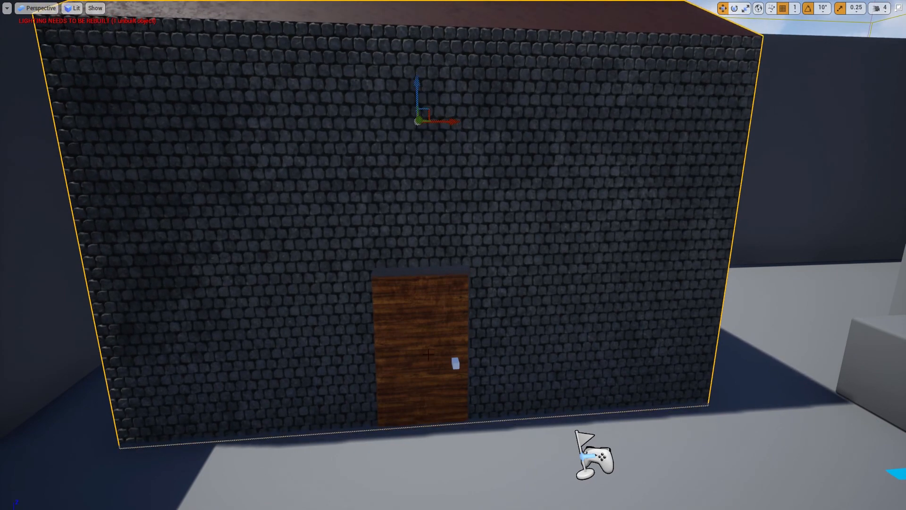
# Raise the house door slightly so it fills the top of the doorway
pyautogui.click(420, 349)
pyautogui.press('f')
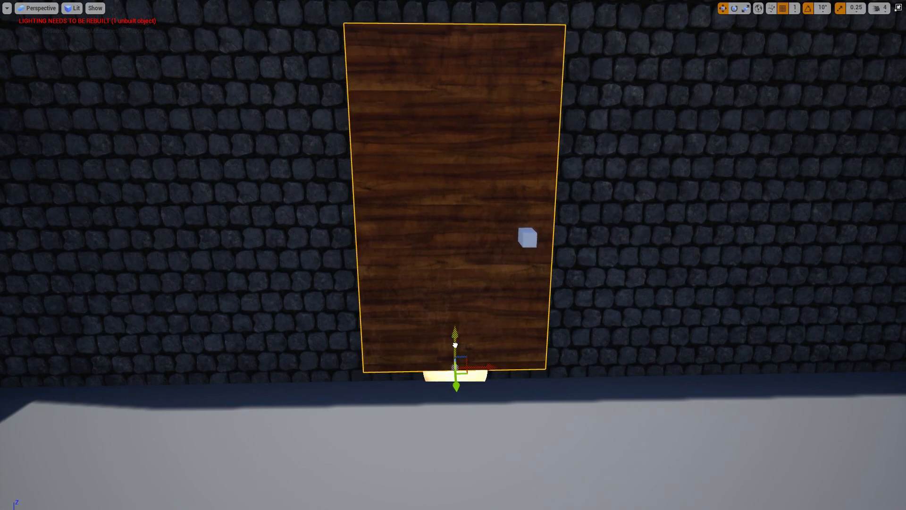
pyautogui.click(568, 449)
pyautogui.moveTo(568, 450); pyautogui.dragTo(566, 437, button='right')
pyautogui.press('s')
# Play-test the level again, running and jumping the character around the house to check the fitted door
pyautogui.hotkey('alt', 'p')
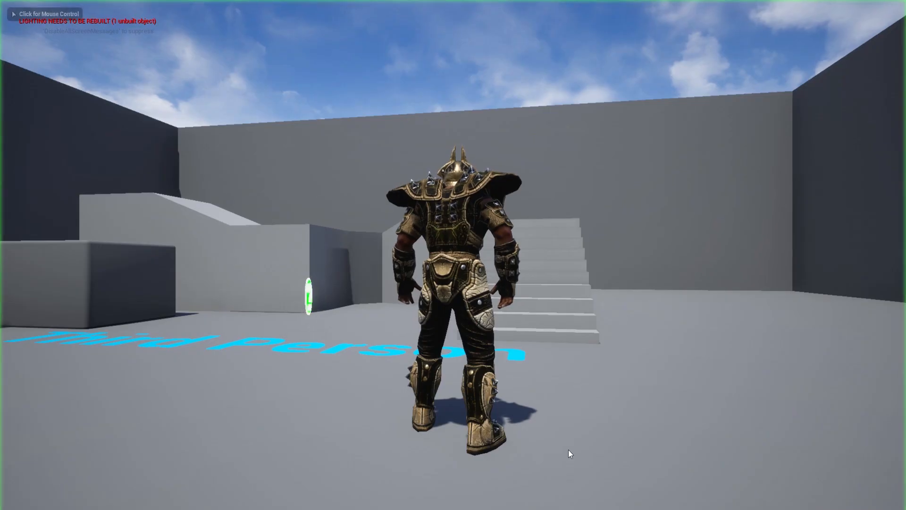
pyautogui.click(569, 449)
pyautogui.press('w')
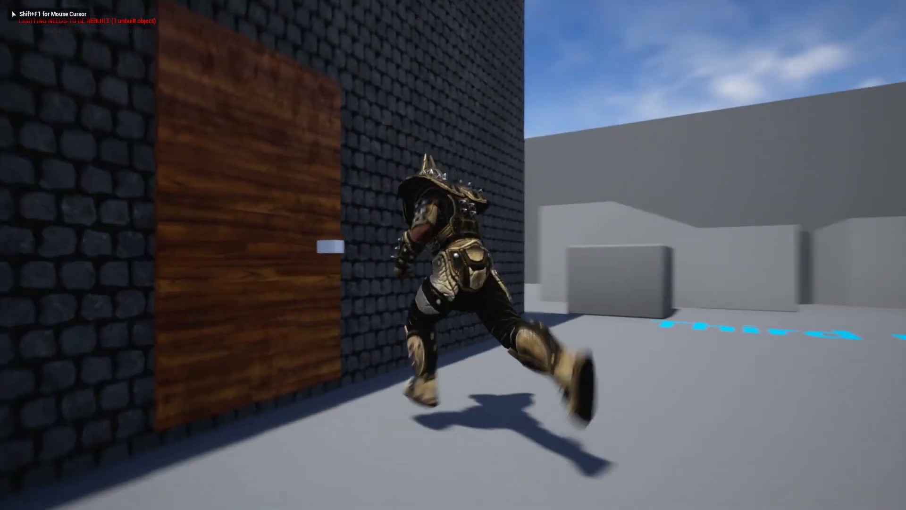
pyautogui.press('w')
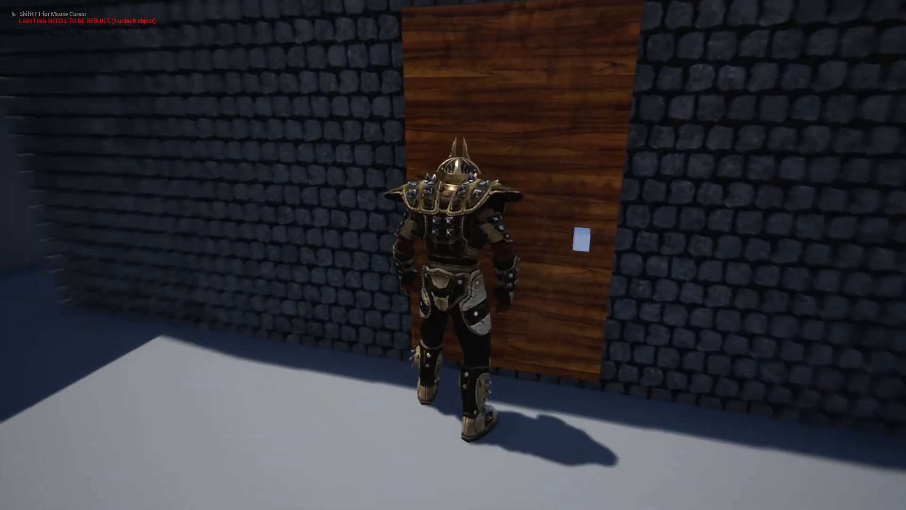
pyautogui.press('s')
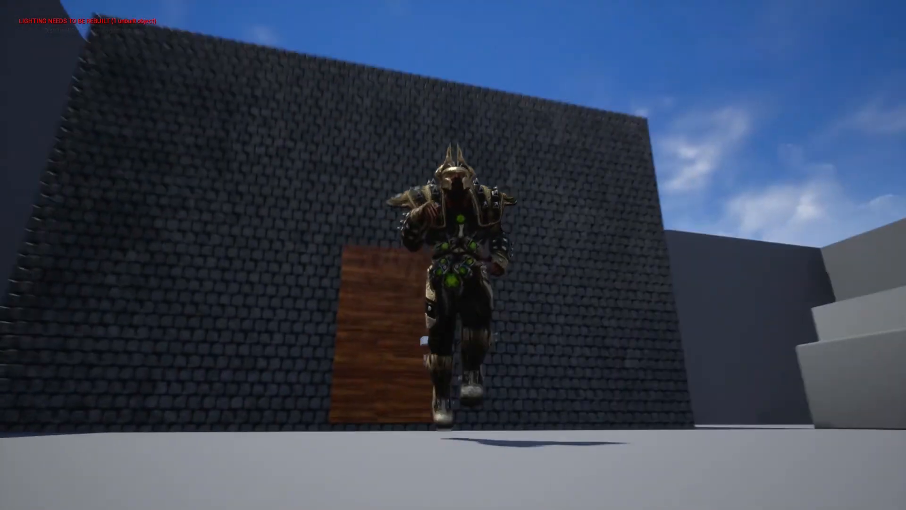
pyautogui.press('d')
pyautogui.press('space')
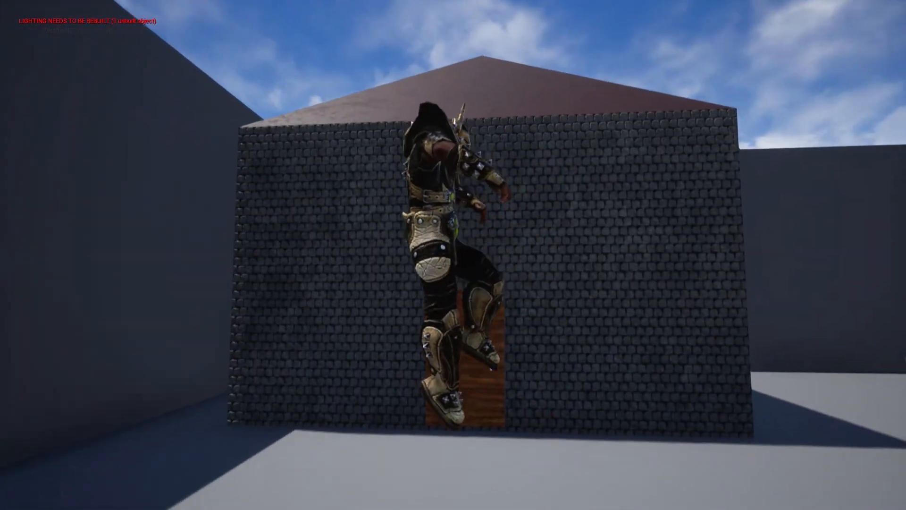
pyautogui.press('d')
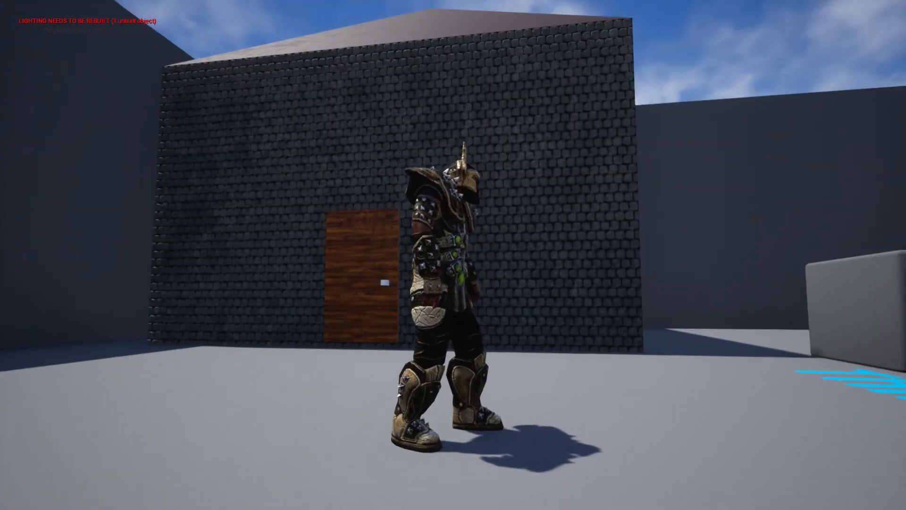
pyautogui.press('w')
pyautogui.press('a')
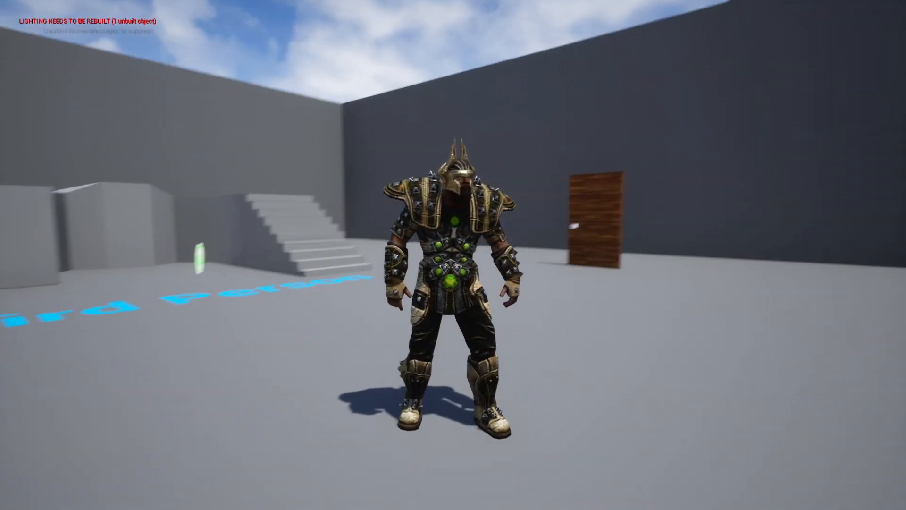